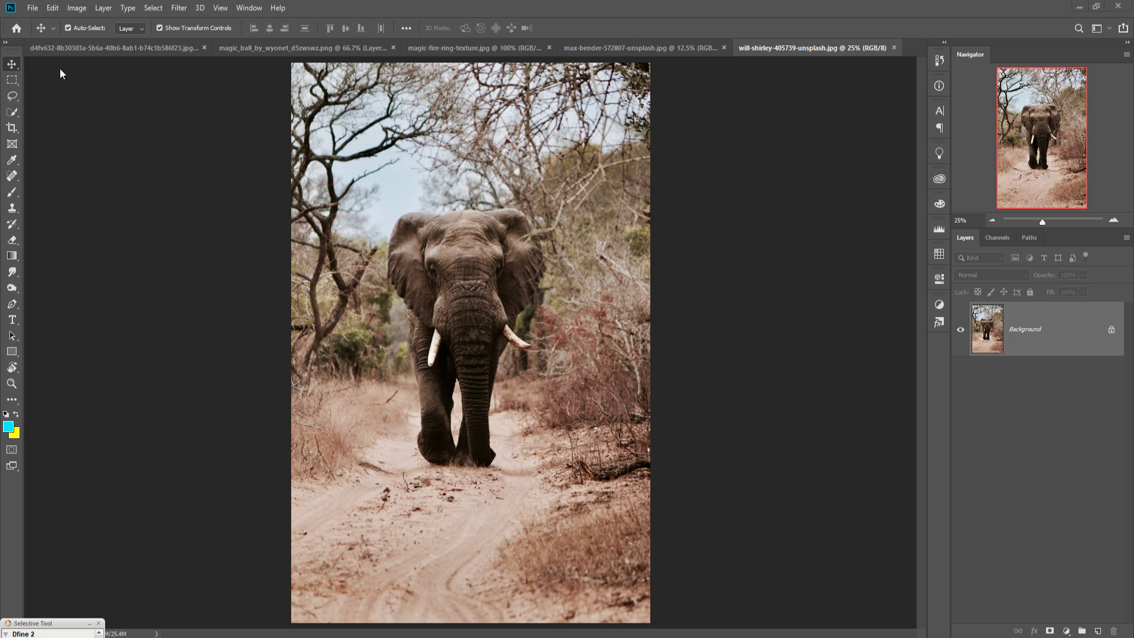
# Create a new 1920 x 1080 pixel RGB document at 300 pixels/inch with a white background.
pyautogui.click(33, 8)
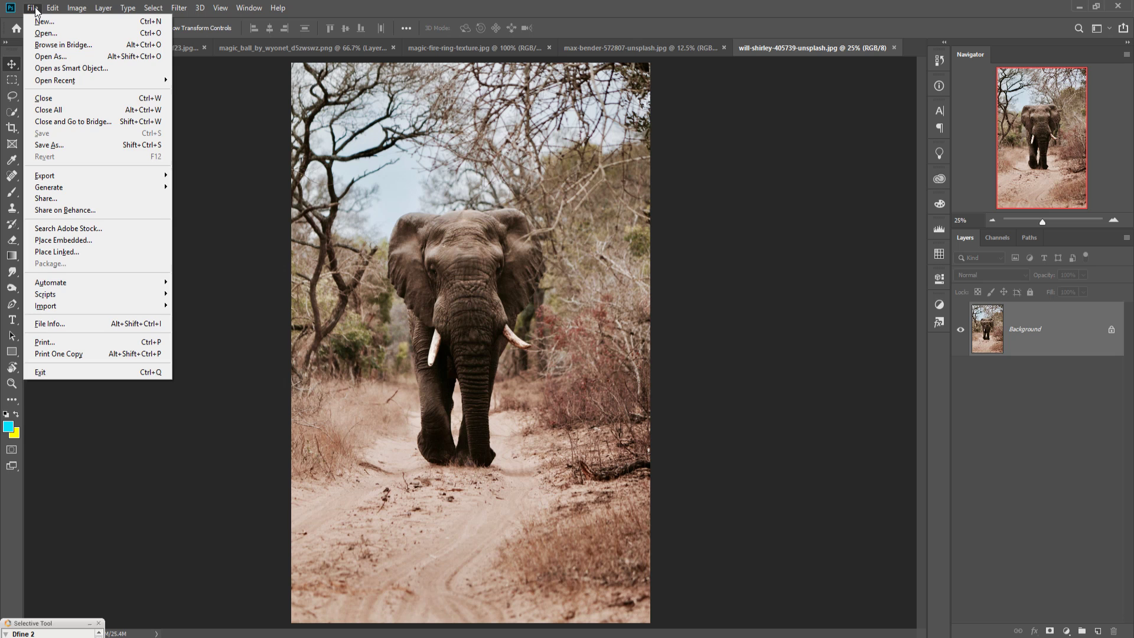
pyautogui.click(37, 24)
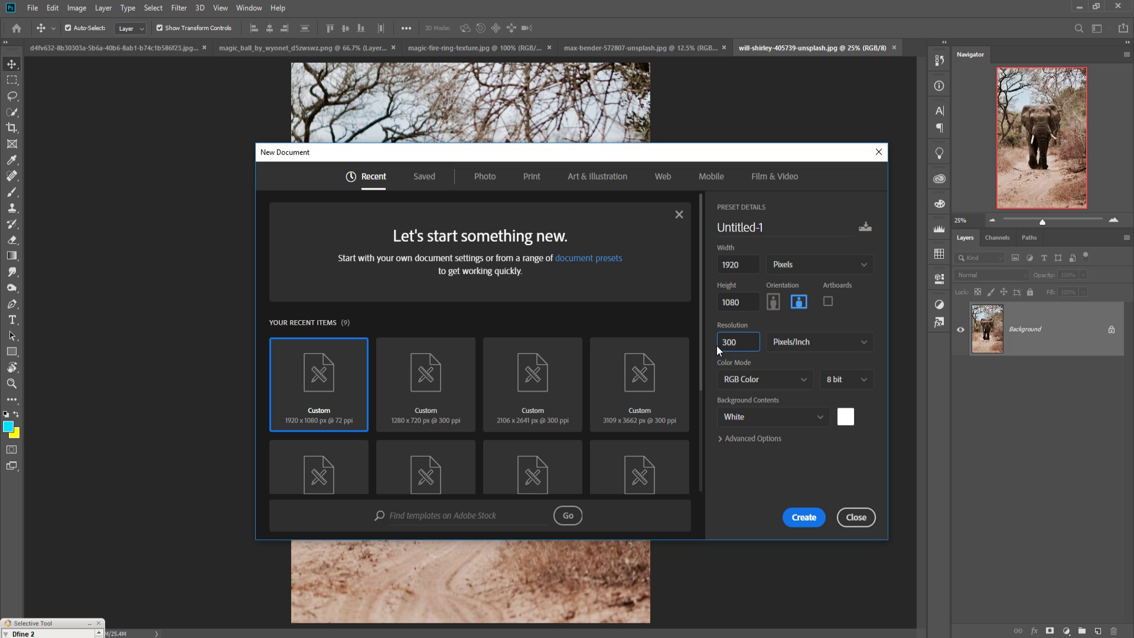
pyautogui.click(814, 518)
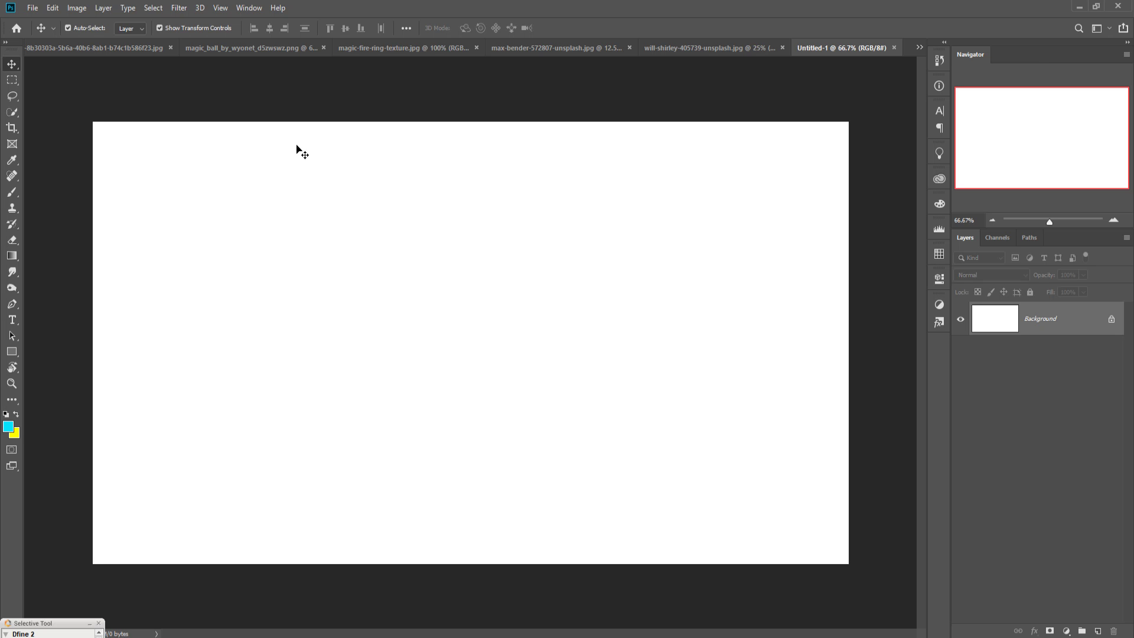
# Copy the city street photo max-bender-572807-unsplash.jpg into the Untitled-1 document as a new layer.
pyautogui.click(115, 48)
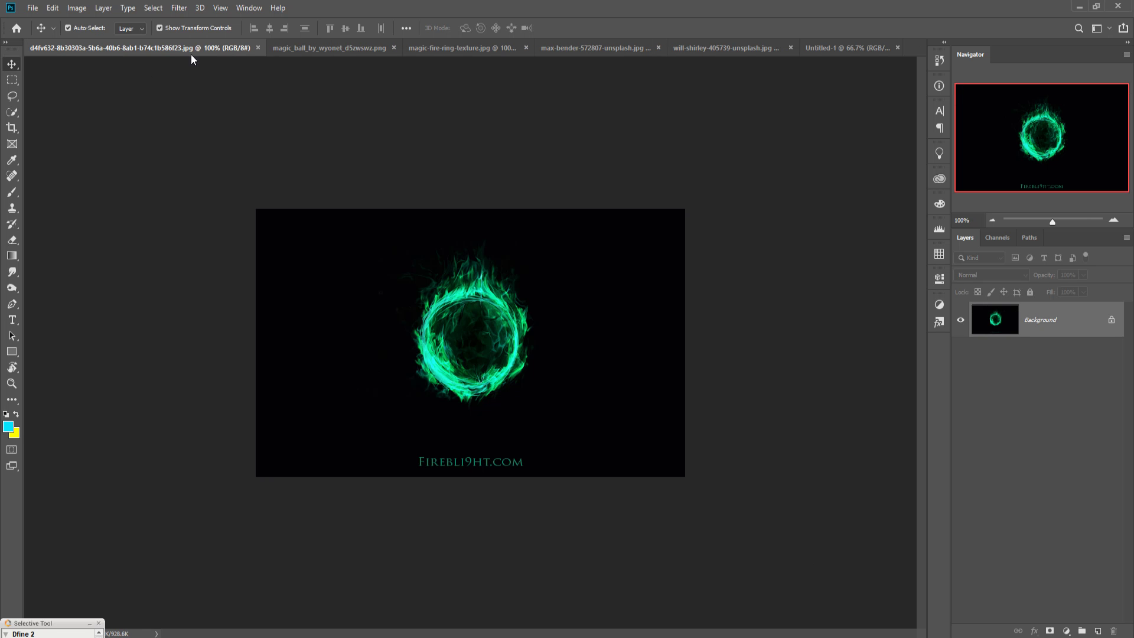
pyautogui.click(304, 47)
pyautogui.click(760, 48)
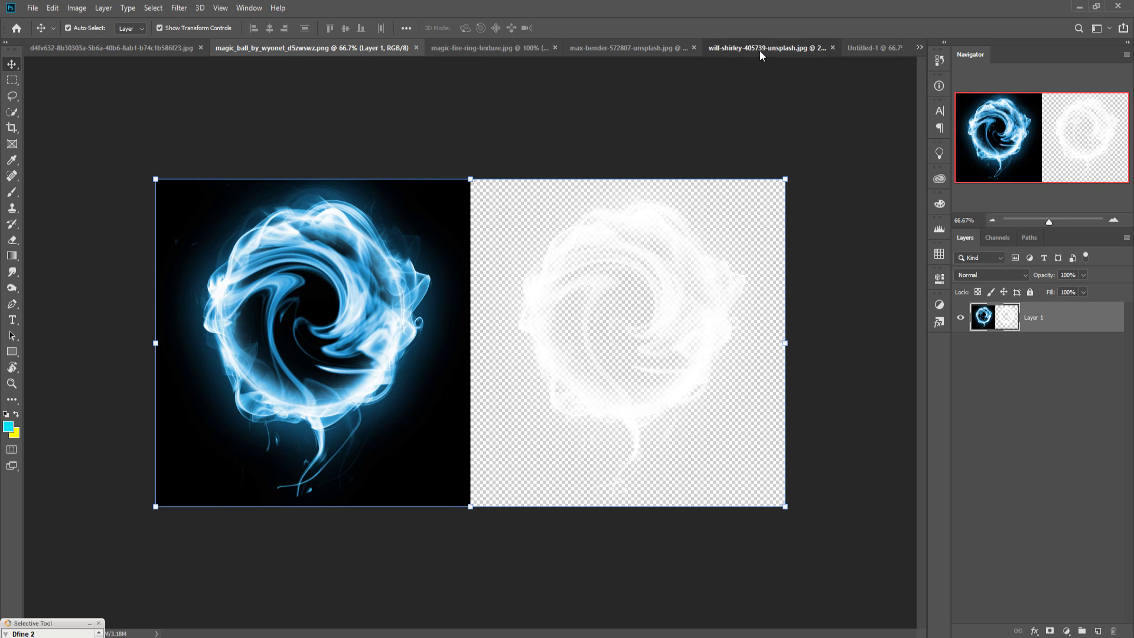
pyautogui.click(573, 47)
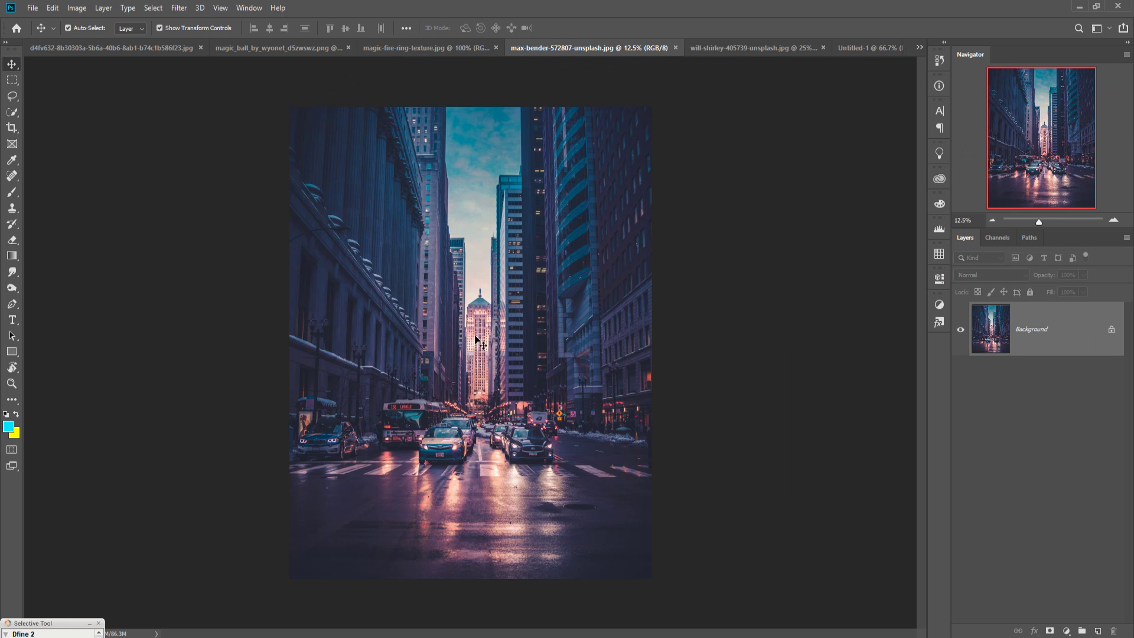
pyautogui.moveTo(589, 47); pyautogui.dragTo(586, 132)
pyautogui.click(835, 47)
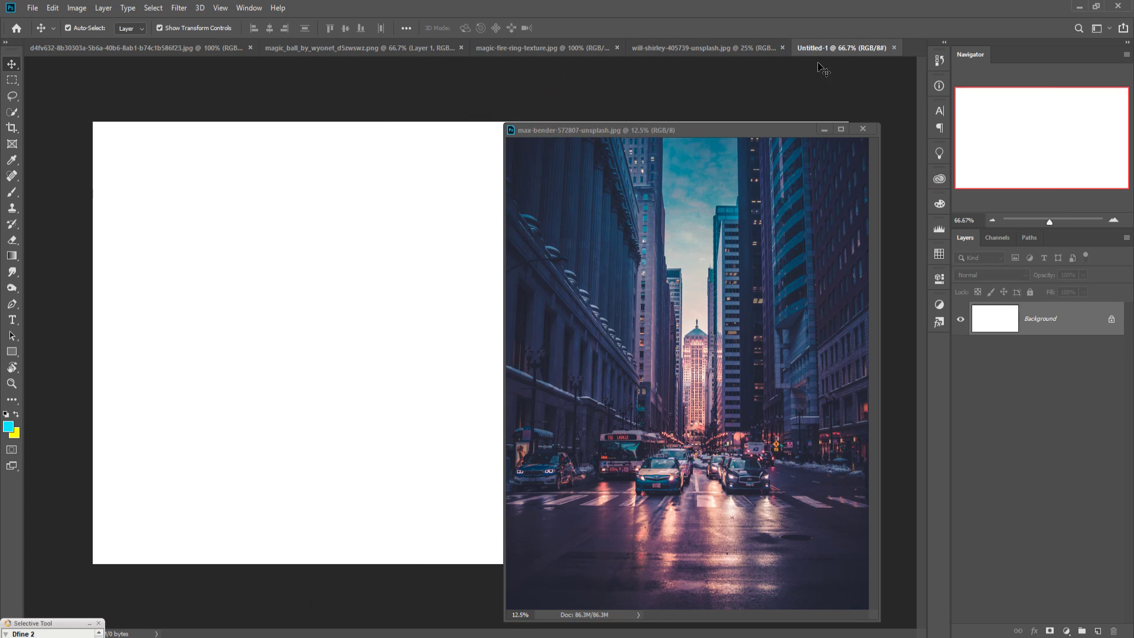
pyautogui.moveTo(674, 210); pyautogui.dragTo(443, 228)
pyautogui.click(830, 127)
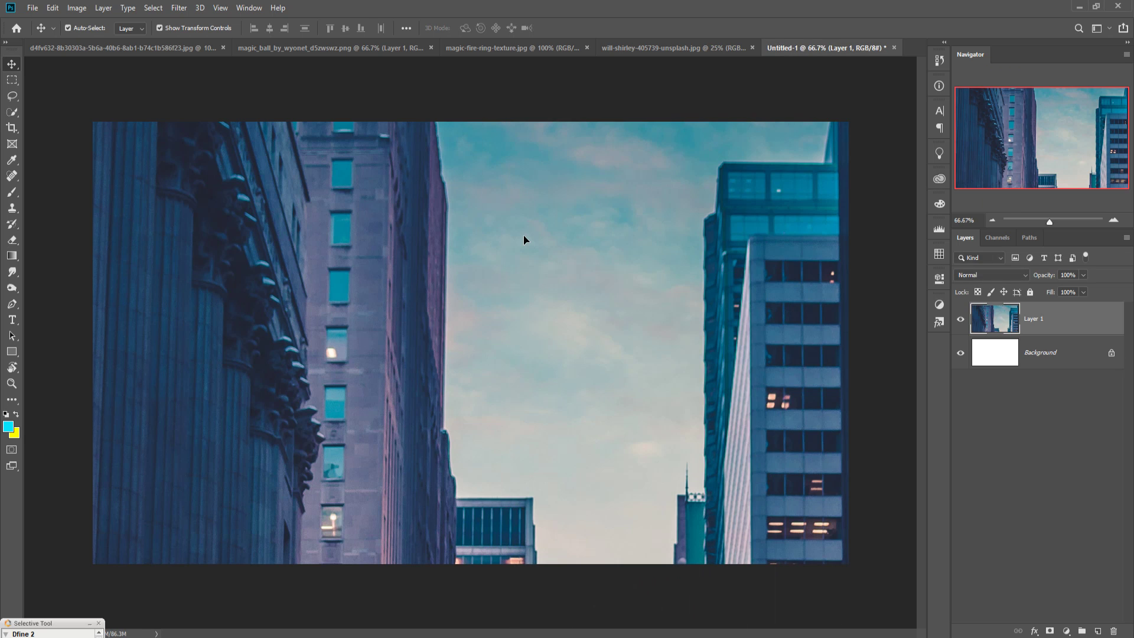
# Scale the street layer down to about 39.53% and place it so the road and cars fill the canvas.
pyautogui.press('ctrl')
pyautogui.hotkey('ctrl', '-')
pyautogui.hotkey('ctrl', '-')
pyautogui.hotkey('ctrl', '-')
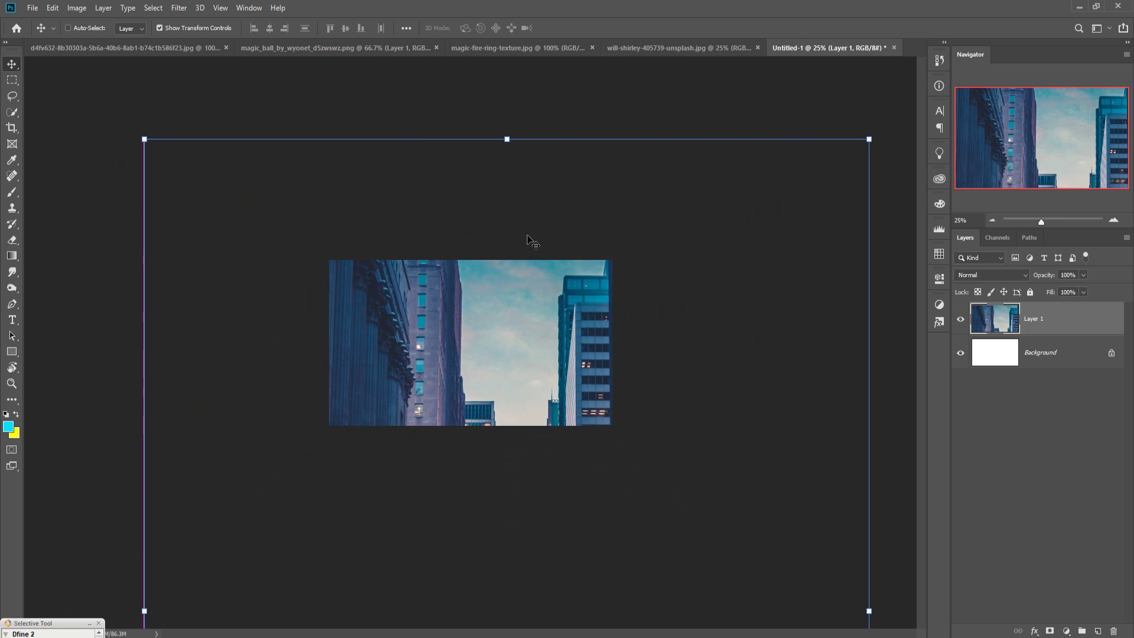
pyautogui.hotkey('ctrl', '-')
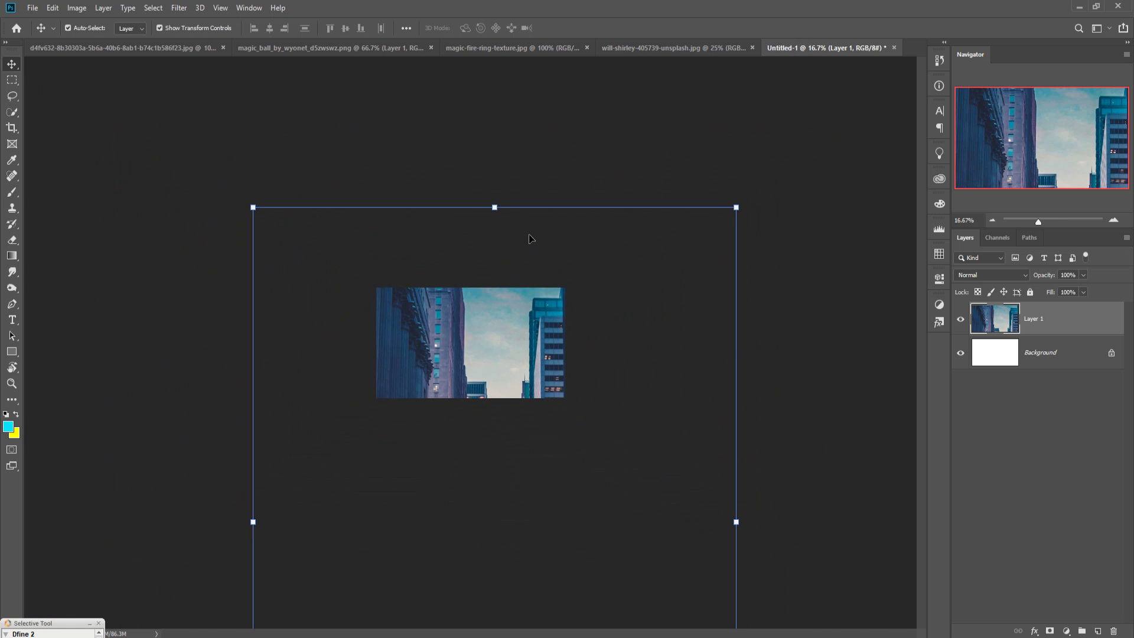
pyautogui.moveTo(736, 207); pyautogui.dragTo(578, 314)
pyautogui.moveTo(524, 438); pyautogui.dragTo(527, 269)
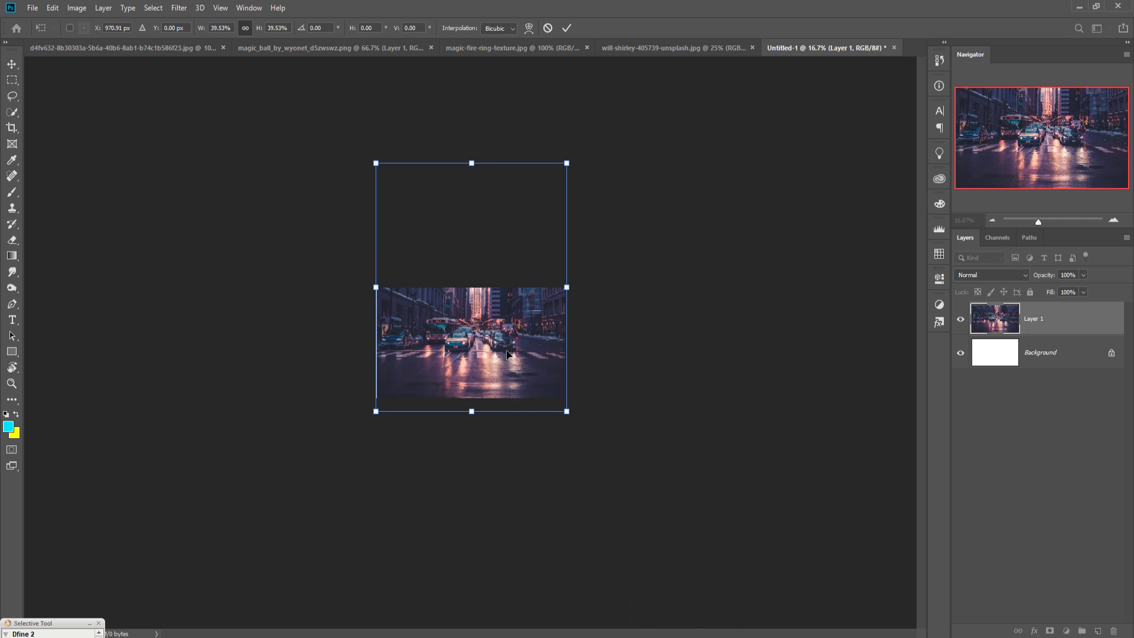
pyautogui.click(559, 35)
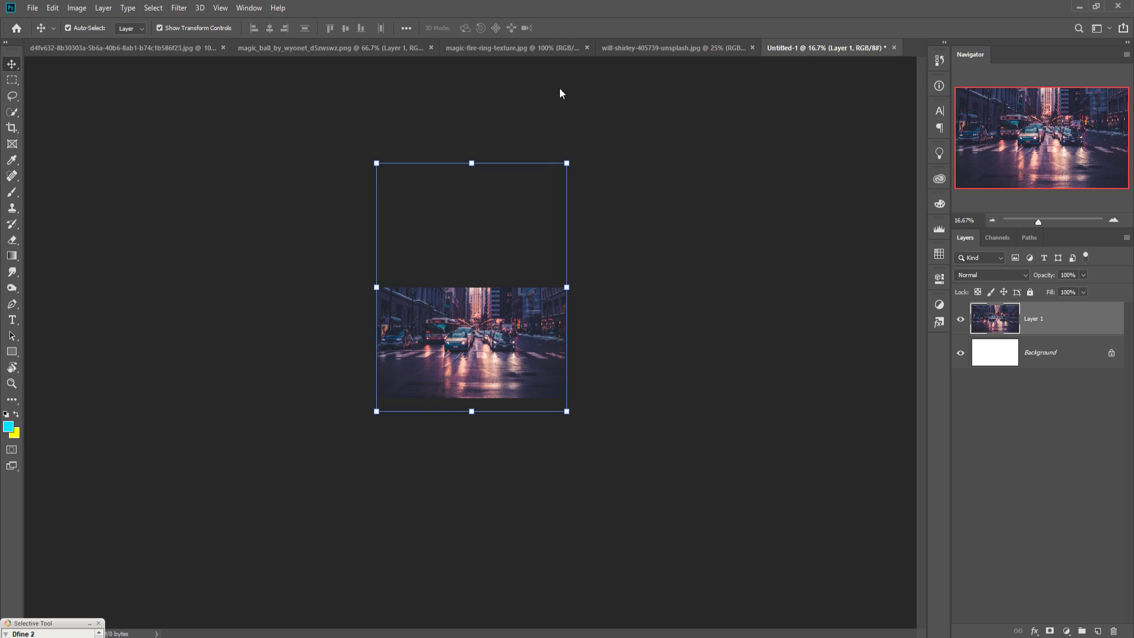
# Reposition the street layer so it covers the full width of the canvas with the cars near mid-height.
pyautogui.hotkey('ctrl', '+')
pyautogui.hotkey('ctrl', '+')
pyautogui.hotkey('ctrl', '+')
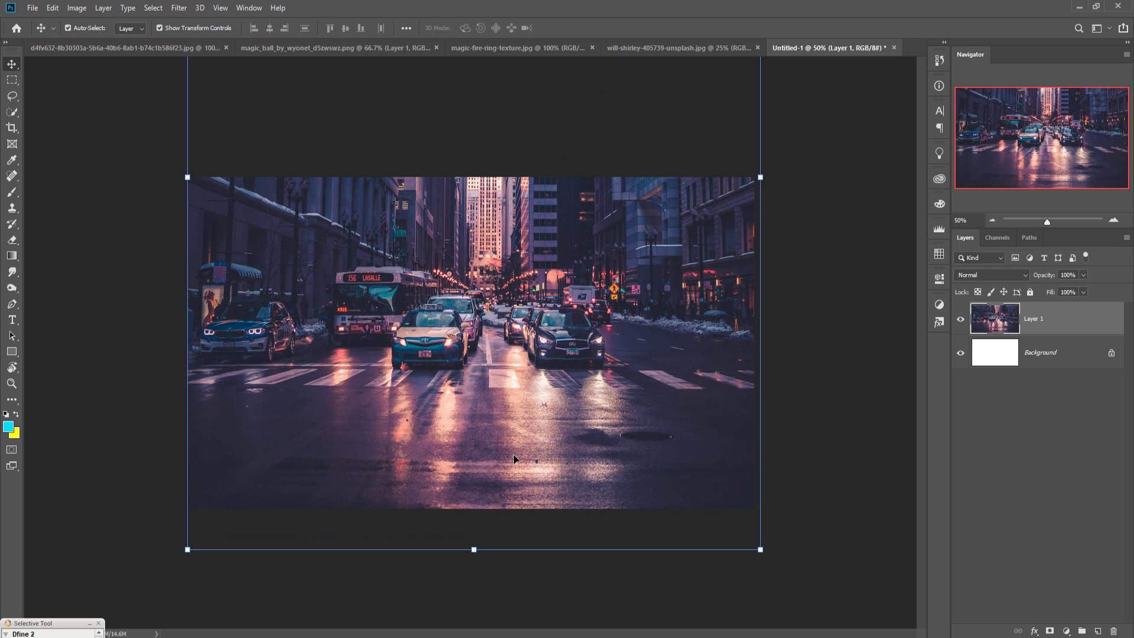
pyautogui.hotkey('shift', 'Up')
pyautogui.hotkey('shift', 'Up')
pyautogui.hotkey('shift', 'Up')
pyautogui.hotkey('shift', 'Up')
pyautogui.hotkey('shift', 'Up')
pyautogui.hotkey('shift', 'Up')
pyautogui.hotkey('shift', 'Up')
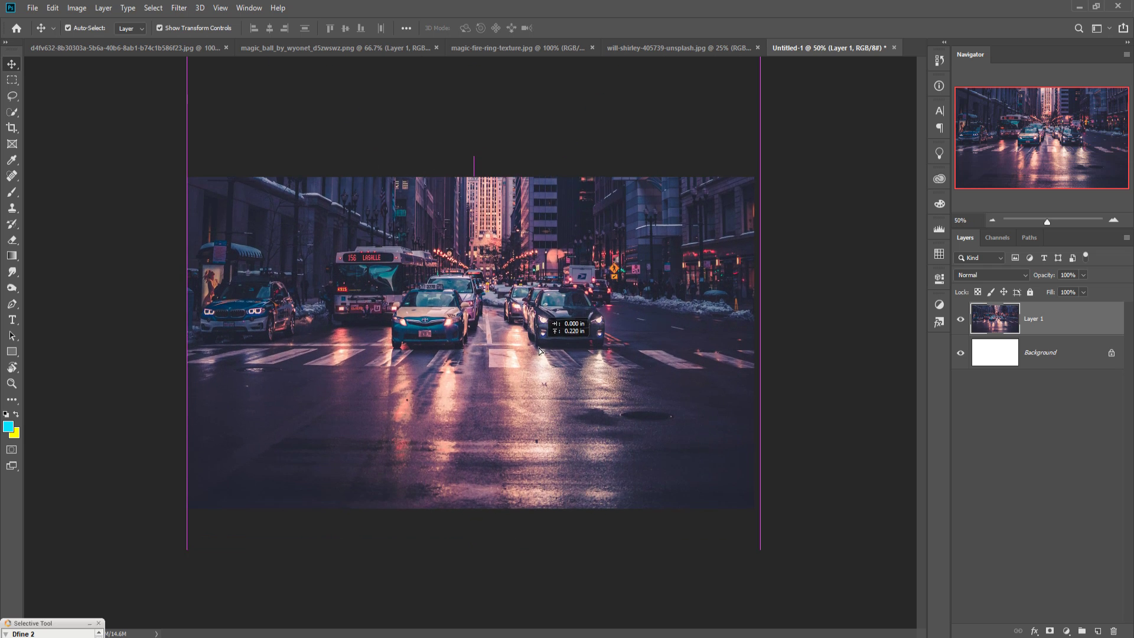
pyautogui.moveTo(546, 367); pyautogui.dragTo(544, 372)
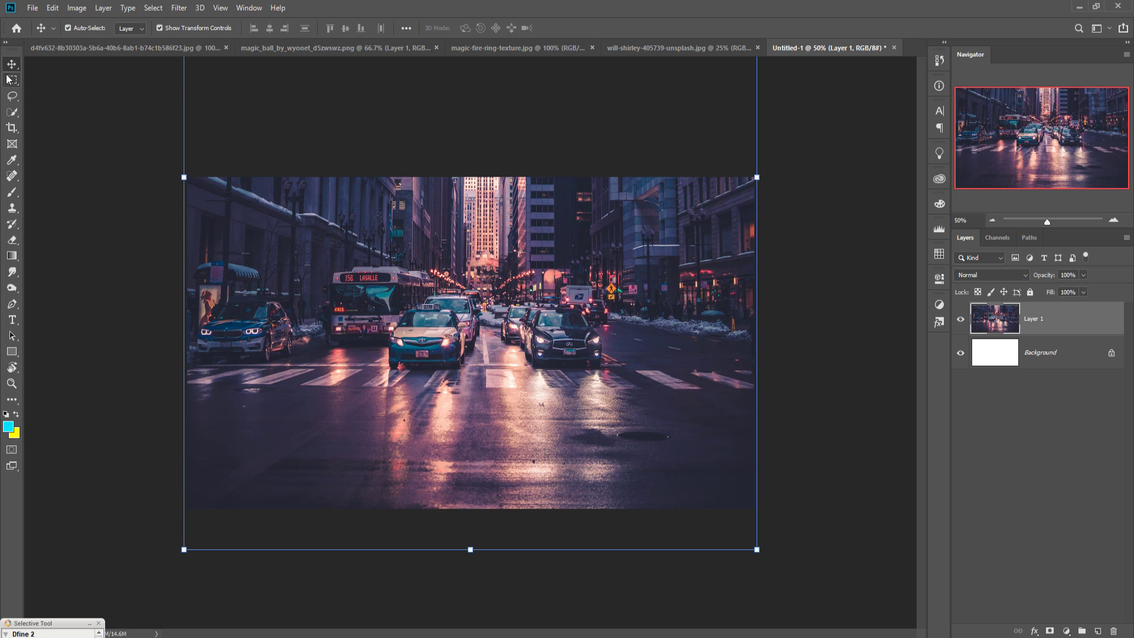
# Crop the document to the existing canvas bounds, deleting the street pixels that extend beyond them.
pyautogui.click(12, 128)
pyautogui.click(534, 307)
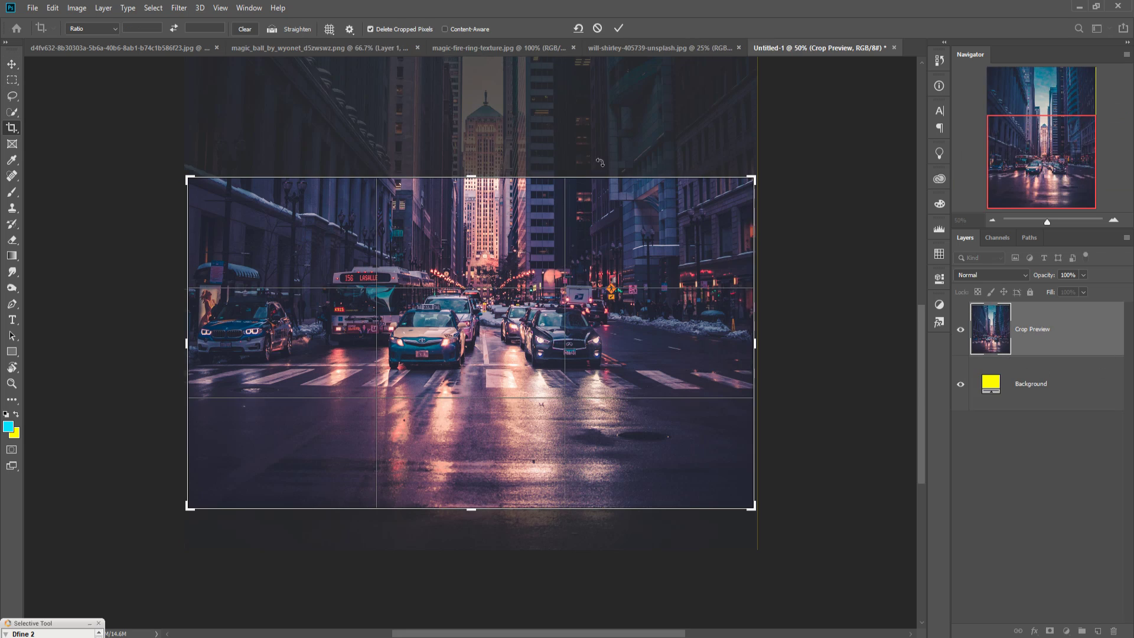
pyautogui.click(617, 30)
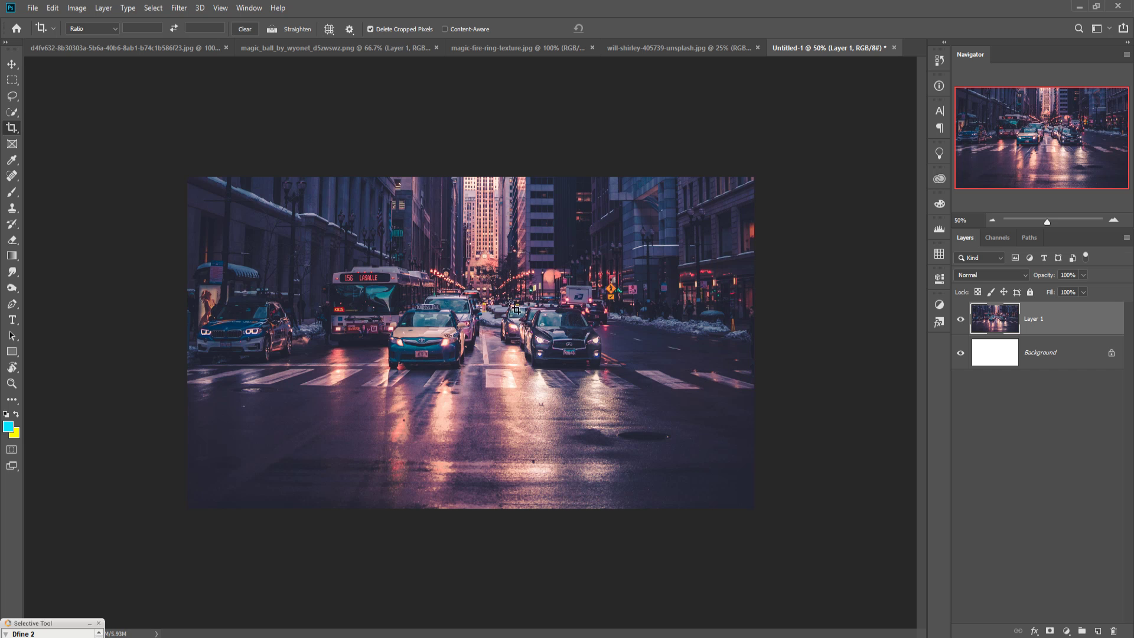
pyautogui.click(12, 64)
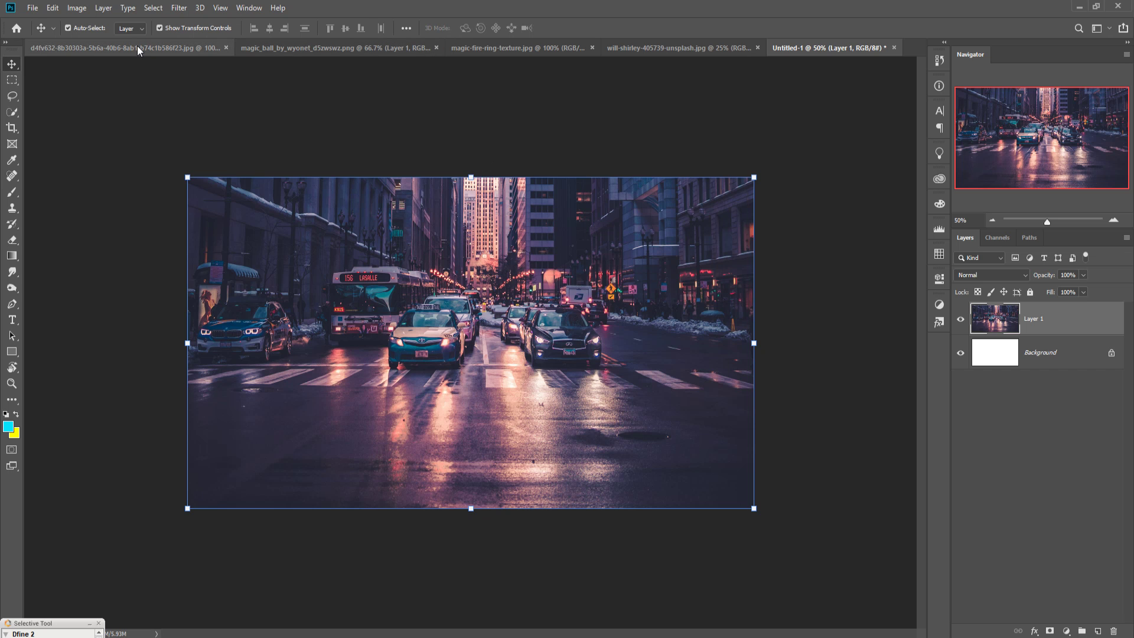
# In will-shirley-405739-unsplash.jpg, trace a closed Pen tool path around the elephant's outline, including the ears, tusk and feet.
pyautogui.click(172, 51)
pyautogui.click(304, 48)
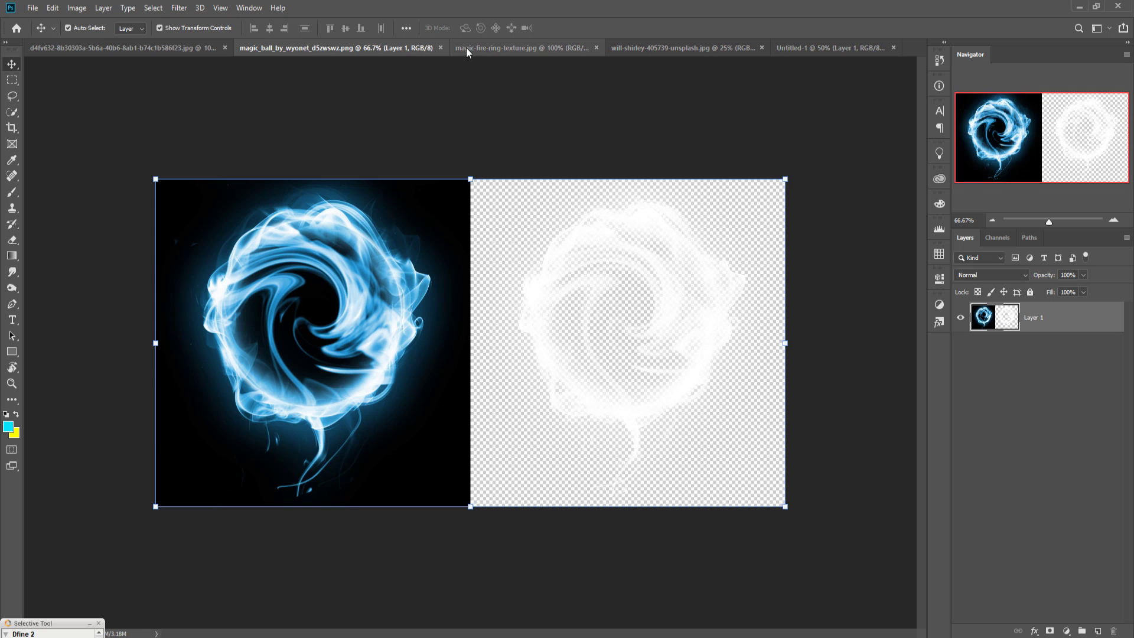
pyautogui.click(540, 52)
pyautogui.click(693, 48)
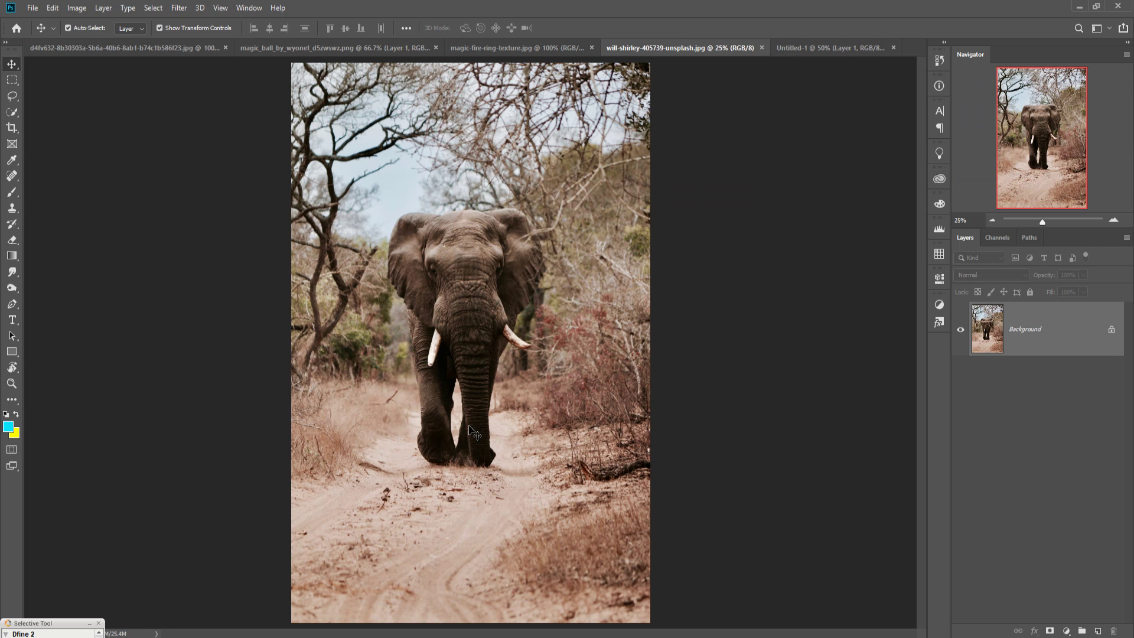
pyautogui.click(12, 303)
pyautogui.click(47, 304)
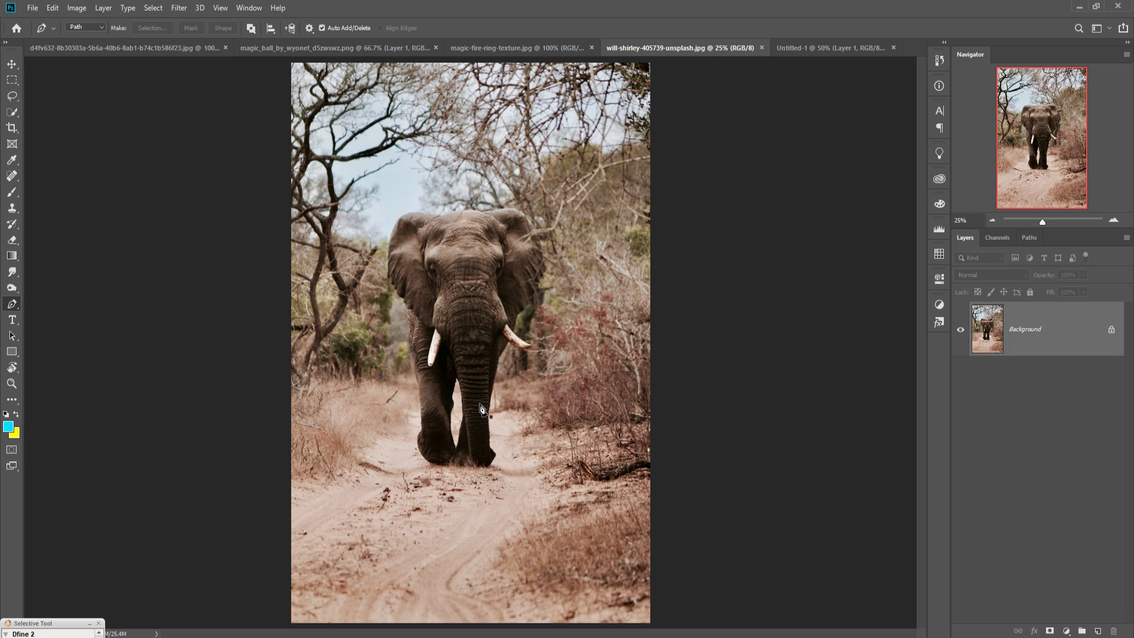
pyautogui.hotkey('ctrl', '+')
pyautogui.hotkey('ctrl', '+')
pyautogui.hotkey('ctrl', '+')
pyautogui.hotkey('ctrl', '+')
pyautogui.hotkey('ctrl', '+')
pyautogui.hotkey('ctrl', '+')
pyautogui.hotkey('ctrl', '+')
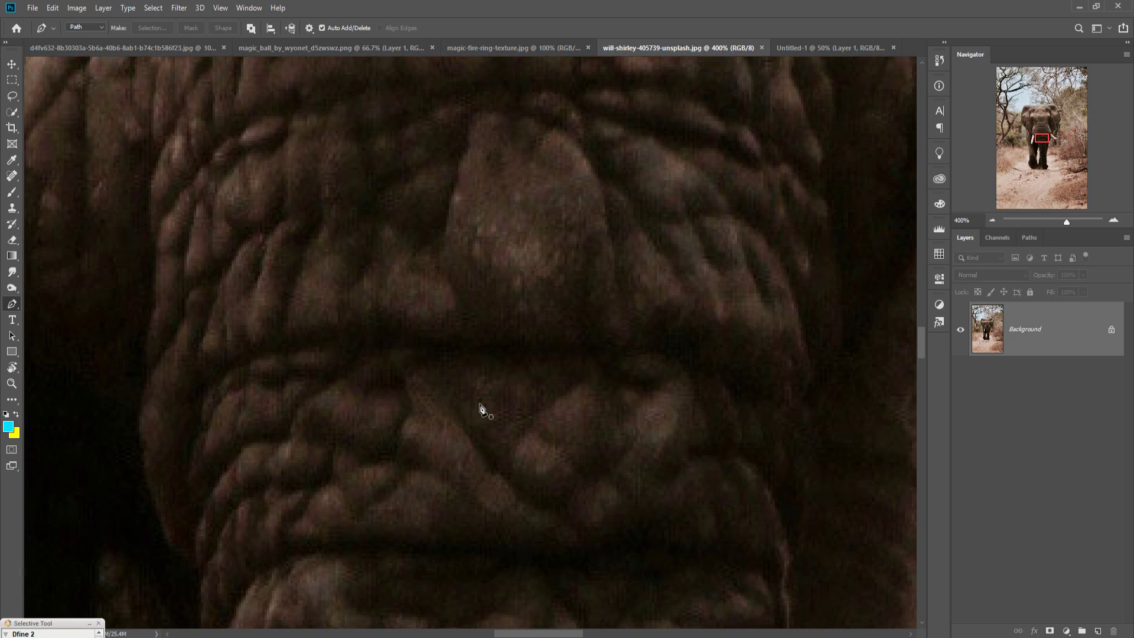
pyautogui.moveTo(420, 413); pyautogui.dragTo(643, 169)
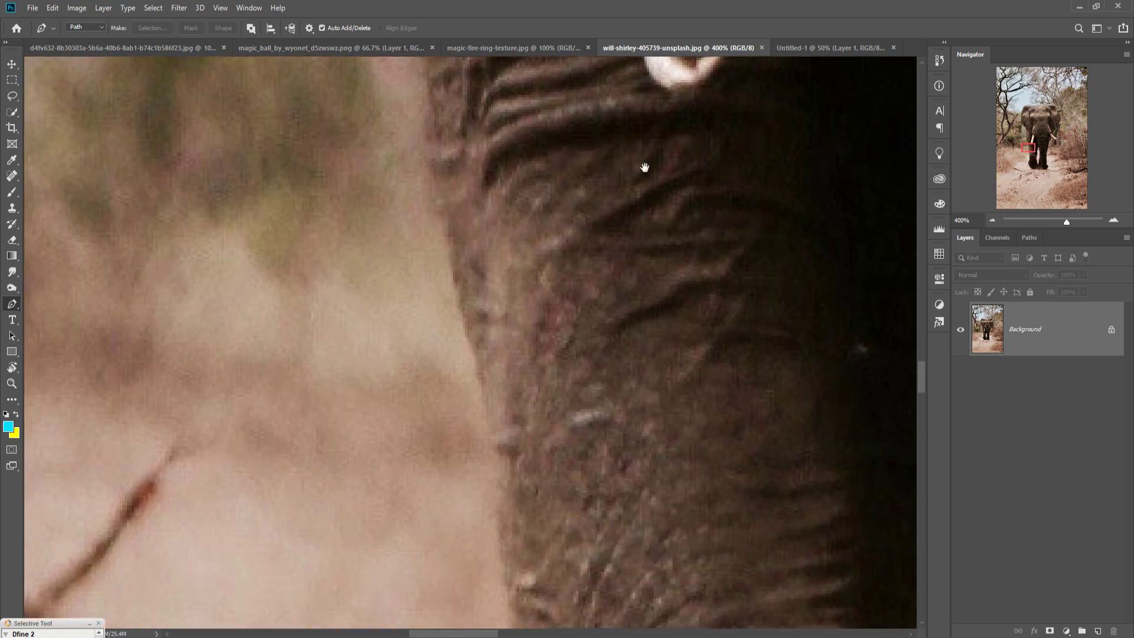
pyautogui.click(465, 316)
pyautogui.moveTo(448, 253); pyautogui.dragTo(442, 226)
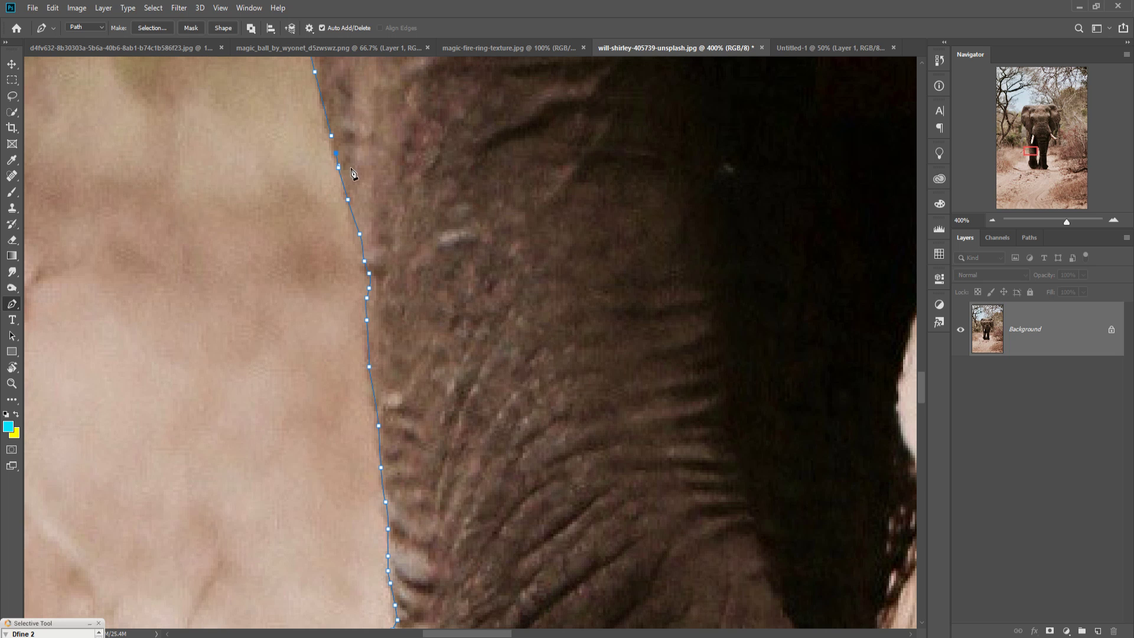
pyautogui.click(338, 167)
# Convert the elephant path into an anti-aliased new selection with a 0-pixel feather radius and copy it to a new layer.
pyautogui.scroll(-5, 424, 185)
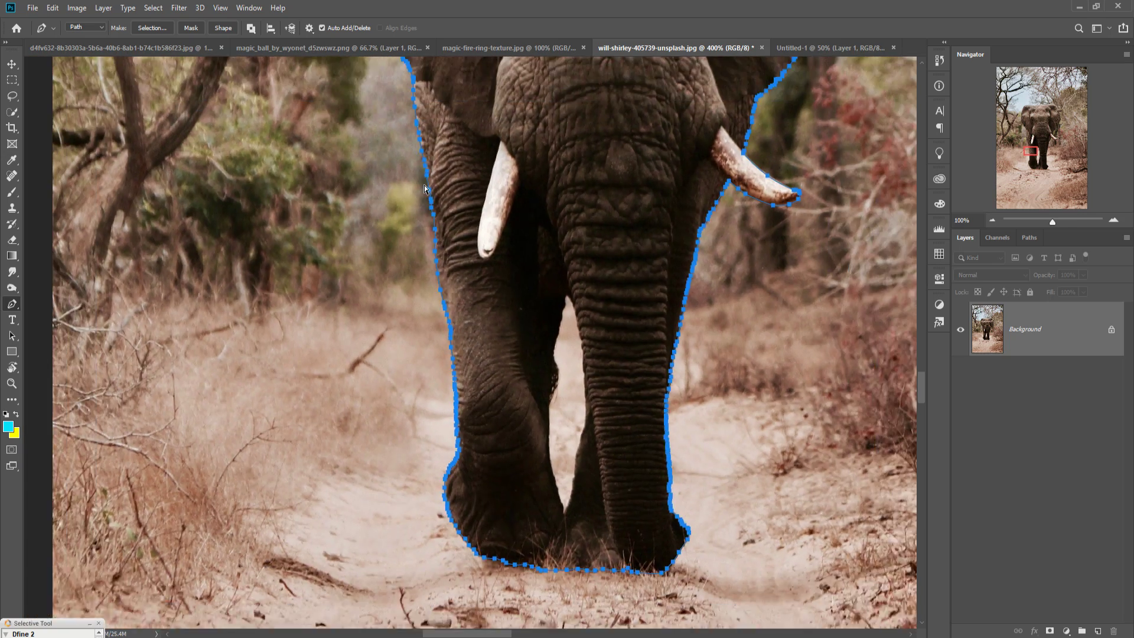
pyautogui.scroll(-2, 424, 185)
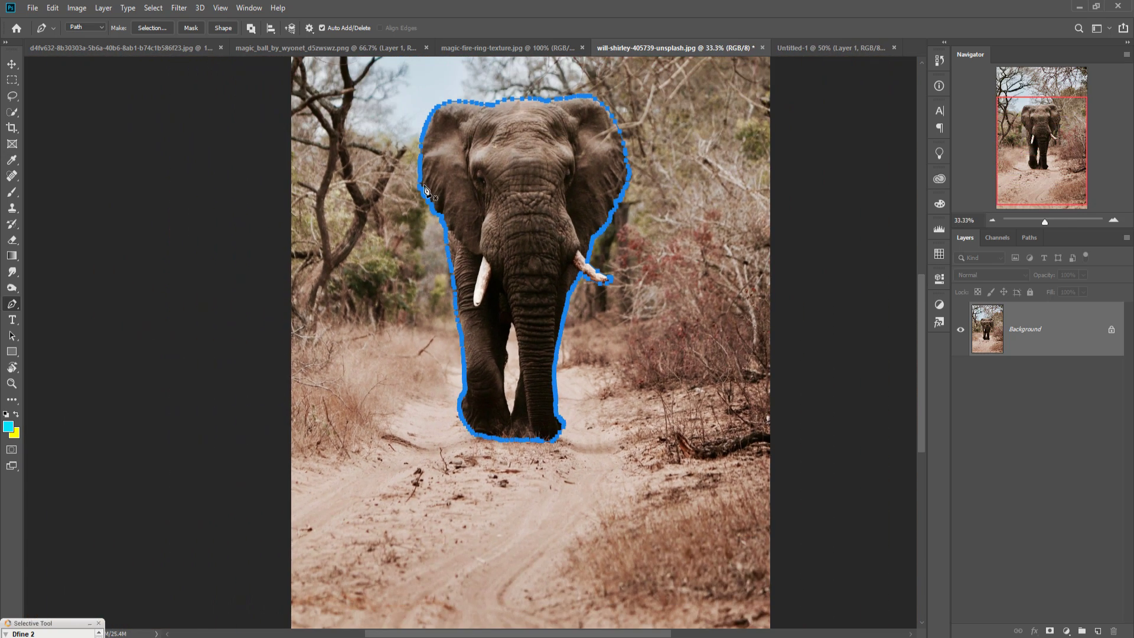
pyautogui.rightClick(500, 181)
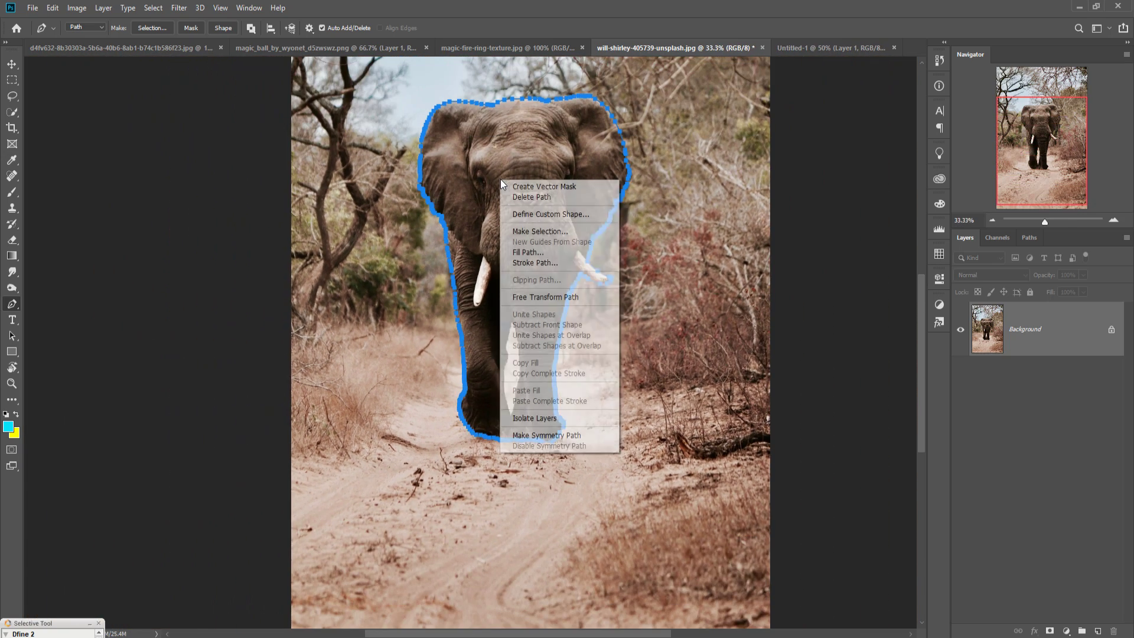
pyautogui.click(567, 235)
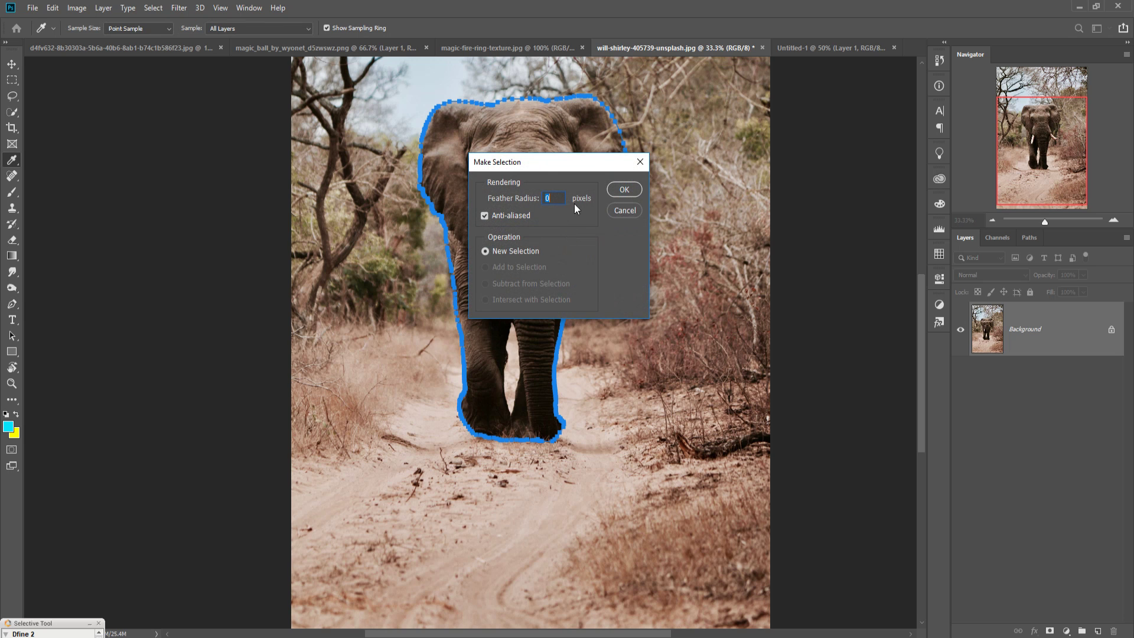
pyautogui.click(630, 192)
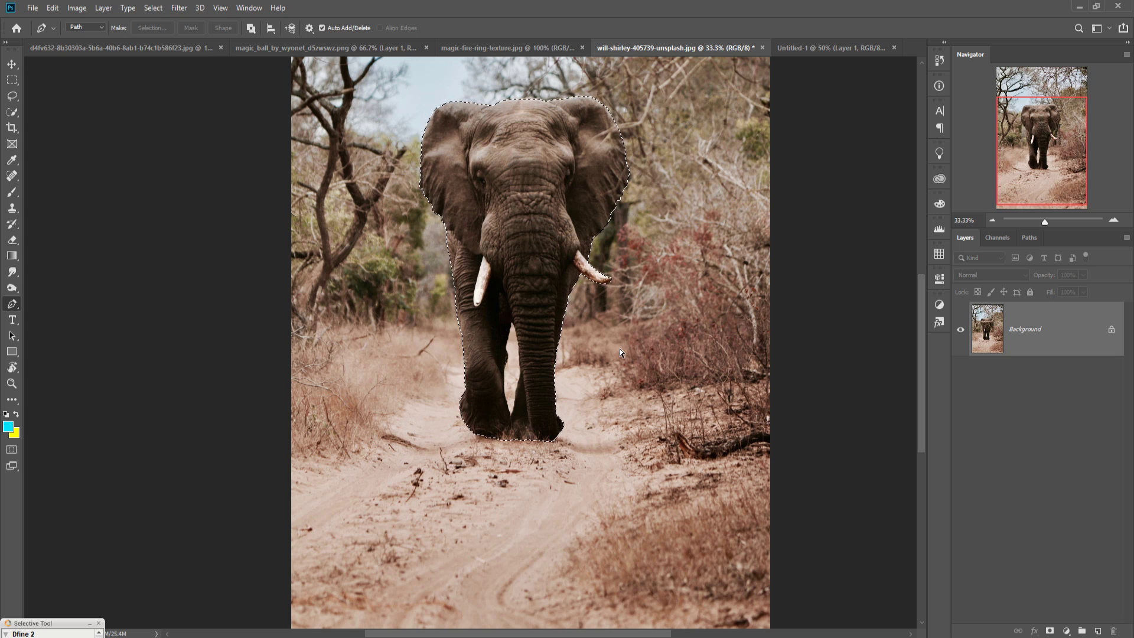
pyautogui.hotkey('ctrl', 'j')
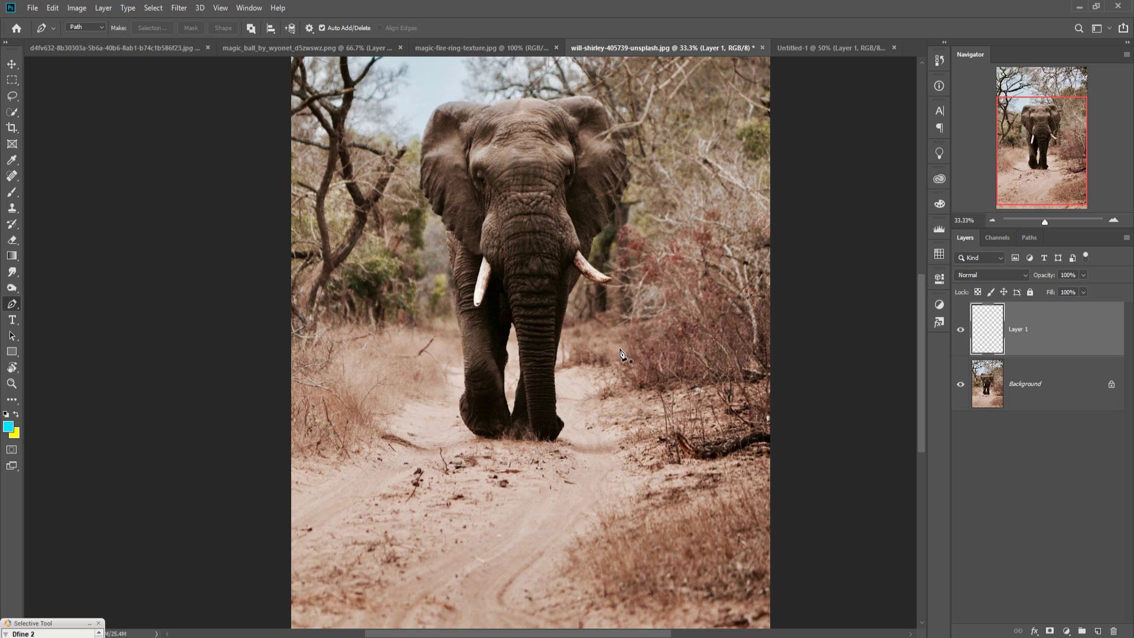
# Hide the Background layer, lasso the sand left between the elephant's leg and trunk, delete it from the cut-out and deselect.
pyautogui.click(961, 385)
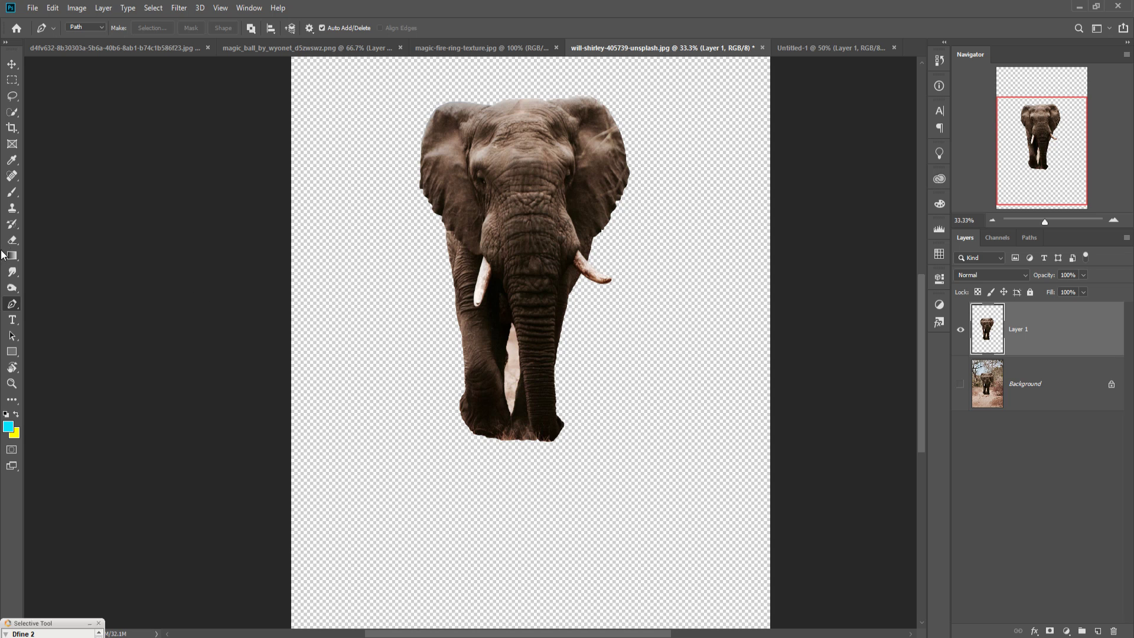
pyautogui.click(13, 98)
pyautogui.click(14, 100)
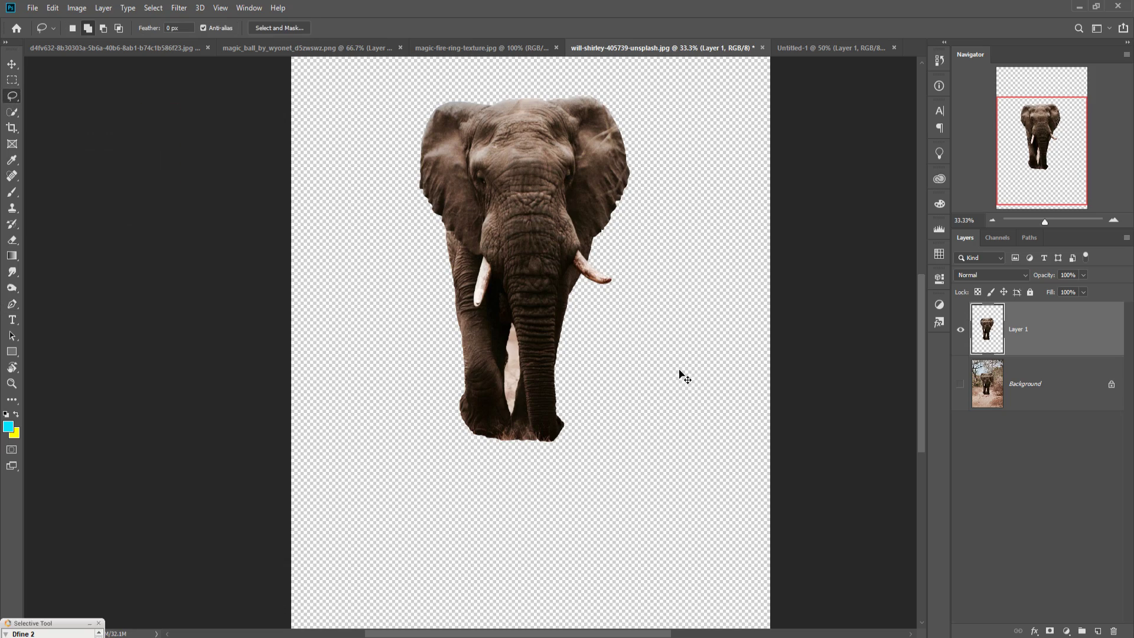
pyautogui.hotkey('ctrl', '+')
pyautogui.hotkey('ctrl', '+')
pyautogui.hotkey('ctrl', '+')
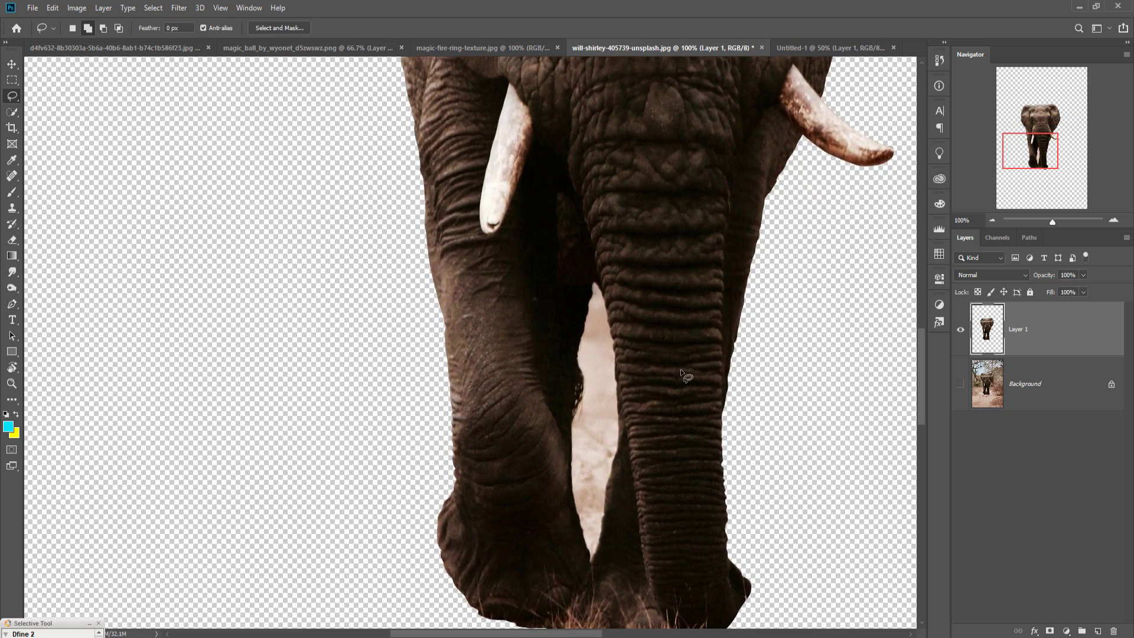
pyautogui.moveTo(594, 284)
pyautogui.mouseDown()
pyautogui.moveTo(570, 504)
pyautogui.moveTo(591, 562)
pyautogui.moveTo(622, 413)
pyautogui.moveTo(611, 315)
pyautogui.moveTo(594, 283)
pyautogui.mouseUp()
pyautogui.press('Delete')
pyautogui.hotkey('ctrl', 'd')
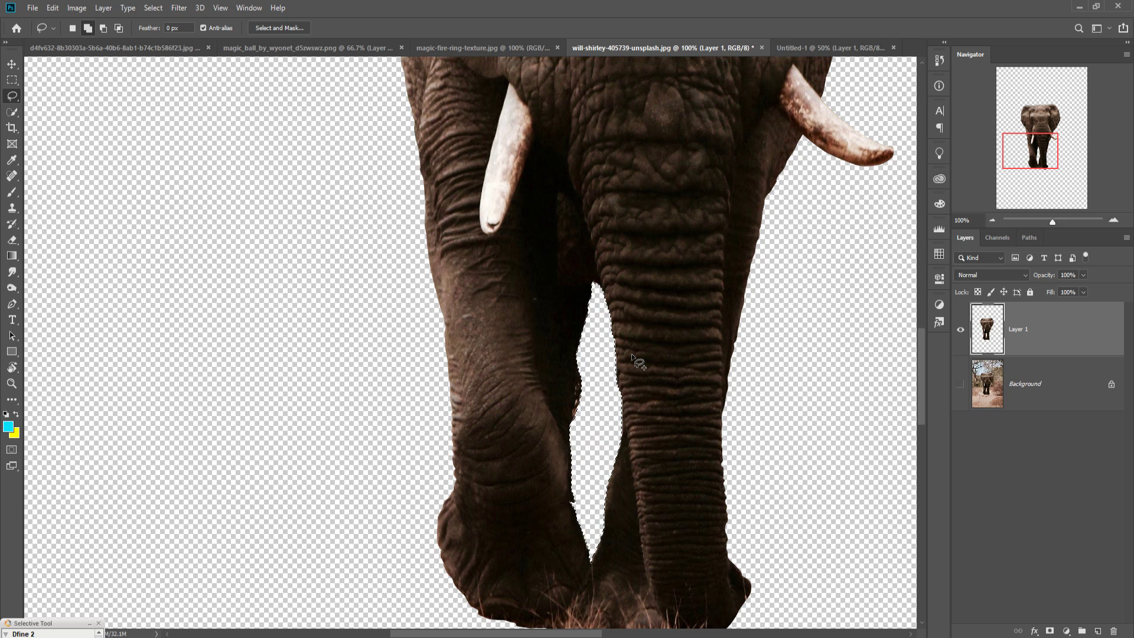
pyautogui.click(153, 8)
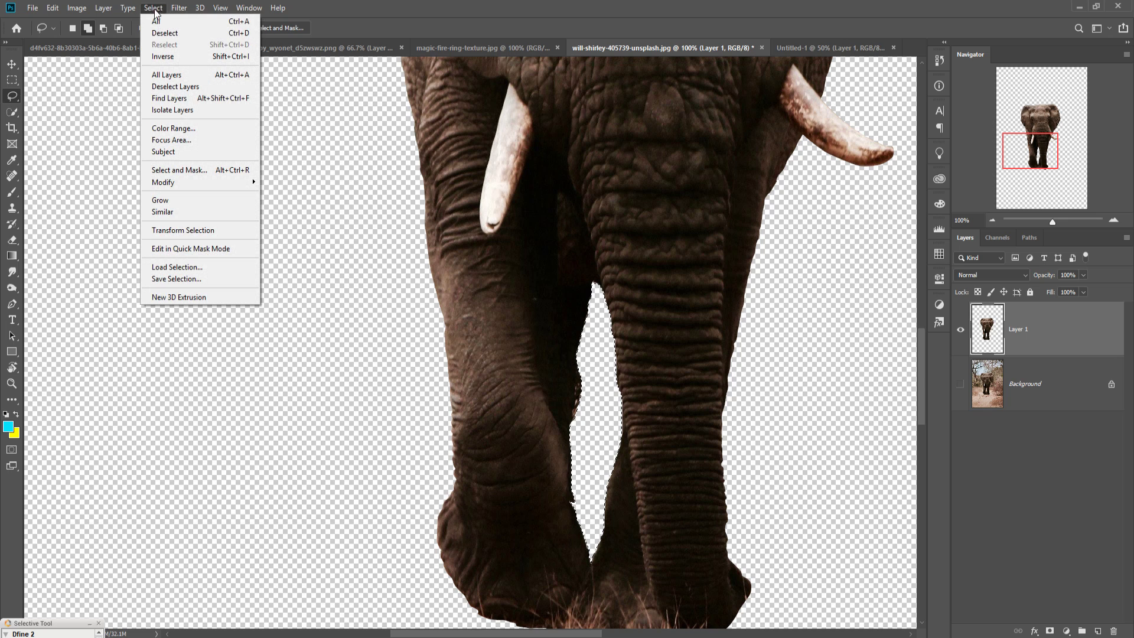
pyautogui.click(165, 33)
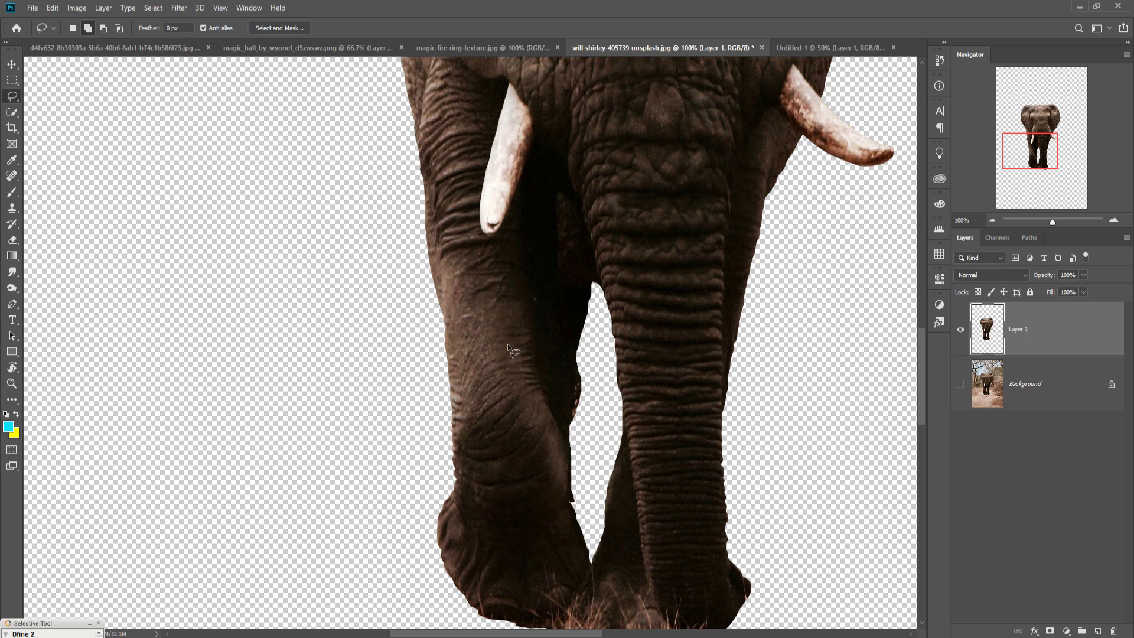
# Float the elephant image's window, move the cut-out elephant into the Untitled-1 street composite, and minimize the source window.
pyautogui.click(12, 64)
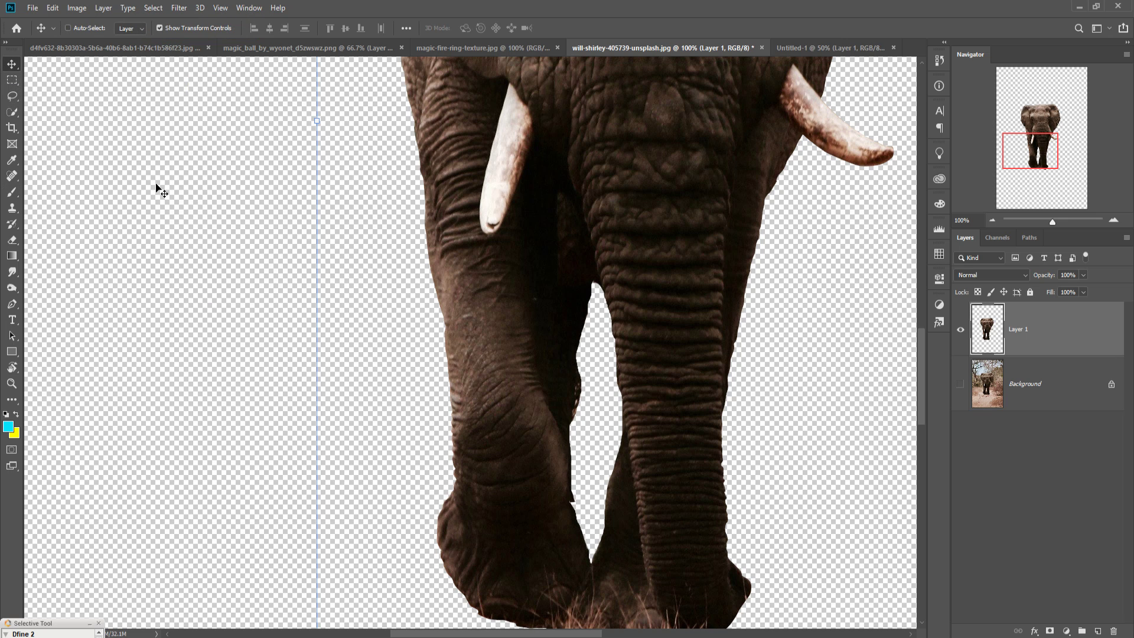
pyautogui.hotkey('ctrl', '-')
pyautogui.hotkey('ctrl', '-')
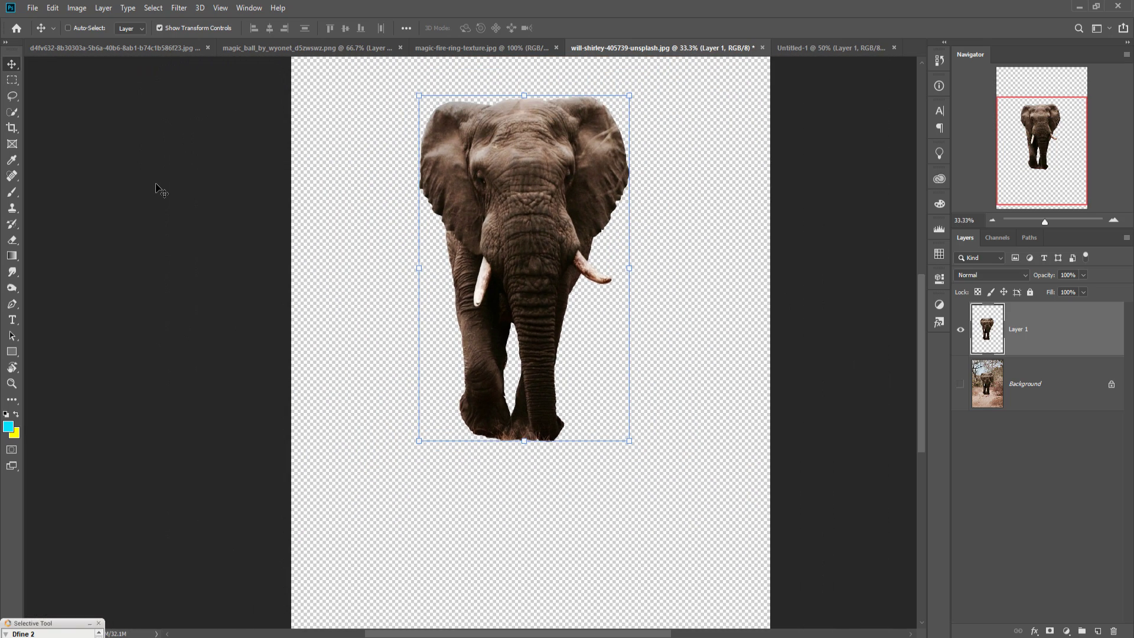
pyautogui.hotkey('ctrl', '-')
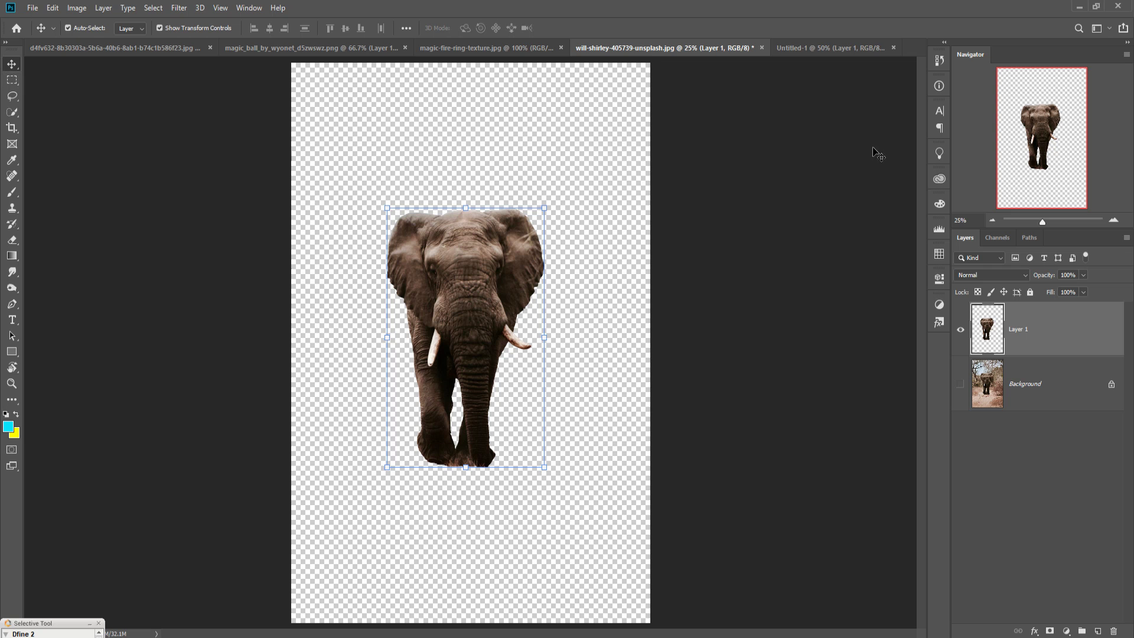
pyautogui.moveTo(662, 47); pyautogui.dragTo(672, 99)
pyautogui.click(686, 46)
pyautogui.click(750, 352)
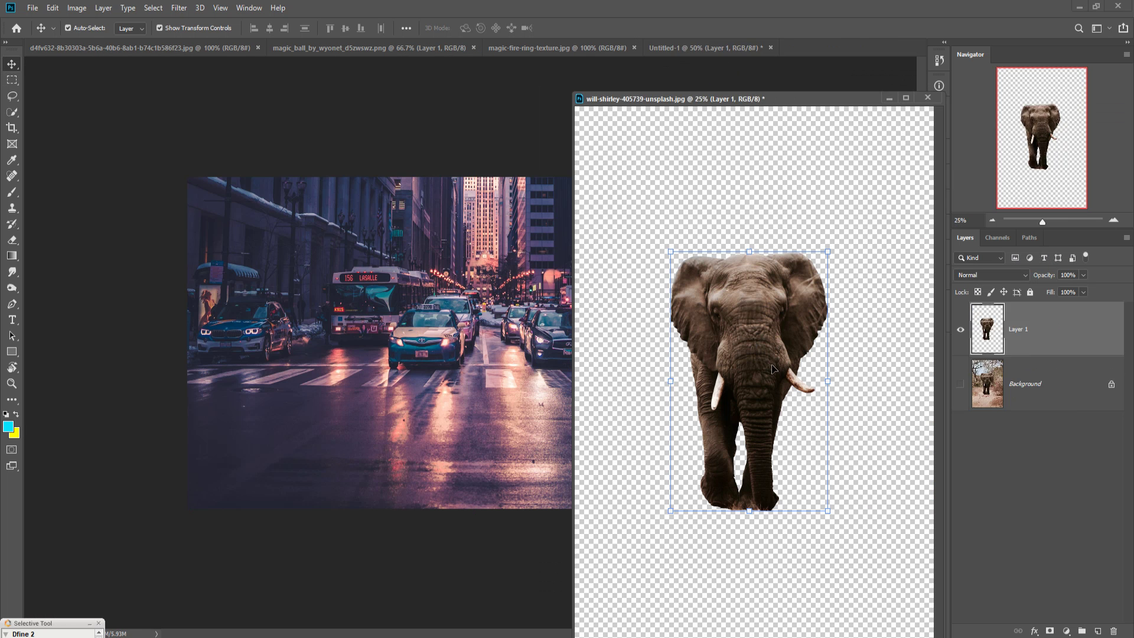
pyautogui.moveTo(757, 349); pyautogui.dragTo(499, 341)
pyautogui.click(887, 98)
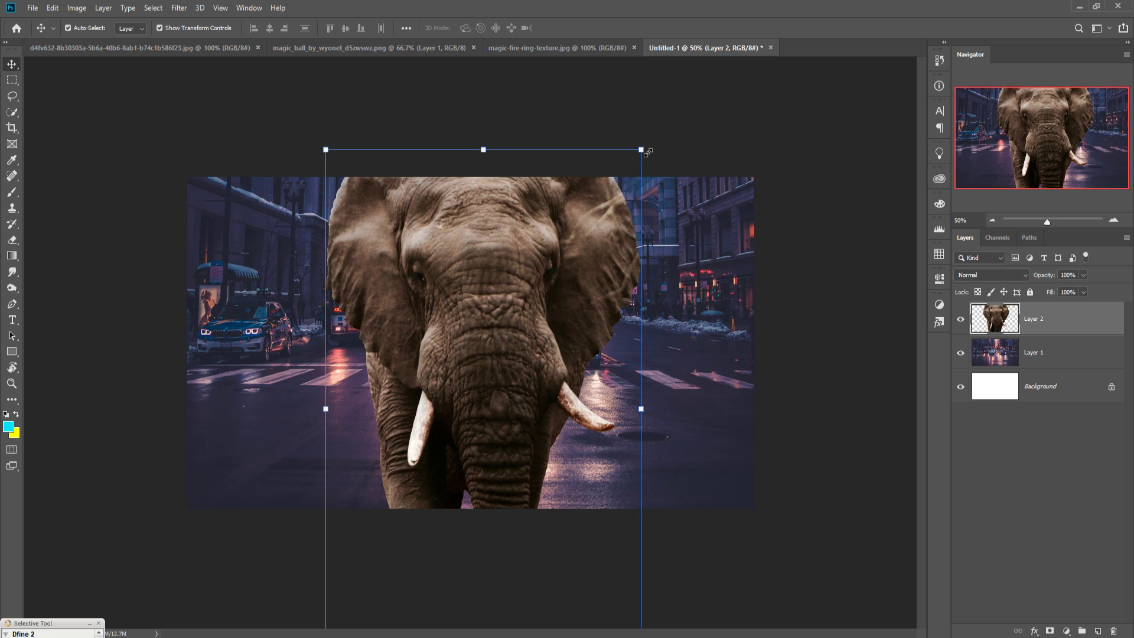
# Scale the elephant layer proportionally to about 47.39% and place it standing mid-street in front of the cars.
pyautogui.moveTo(648, 152); pyautogui.dragTo(567, 278)
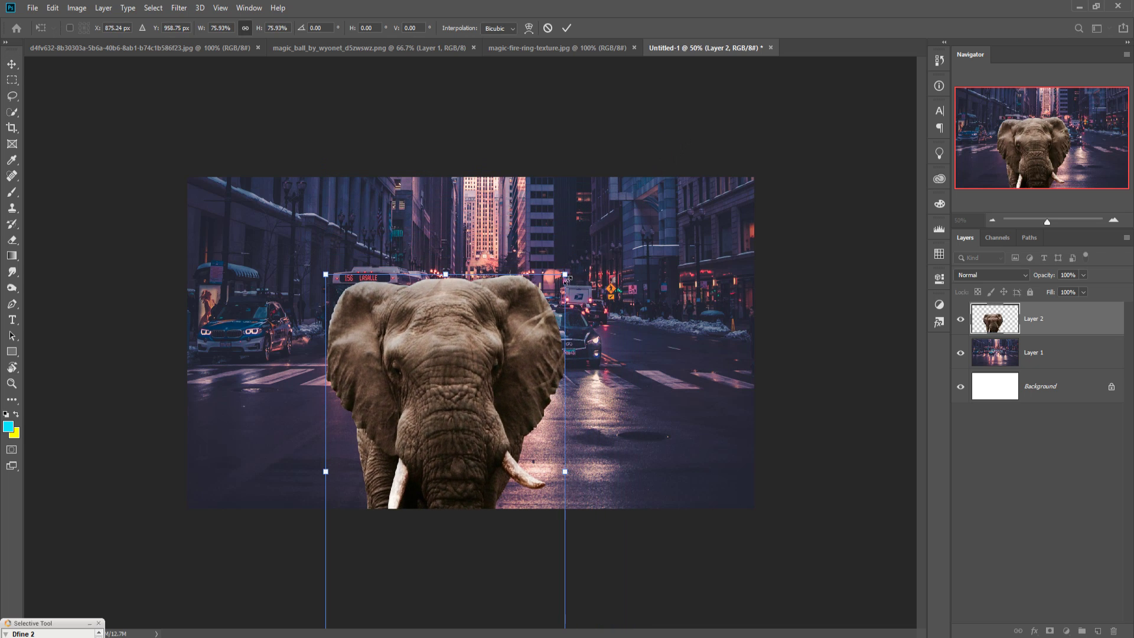
pyautogui.moveTo(508, 317); pyautogui.dragTo(525, 210)
pyautogui.moveTo(583, 166); pyautogui.dragTo(538, 242)
pyautogui.moveTo(475, 286); pyautogui.dragTo(500, 281)
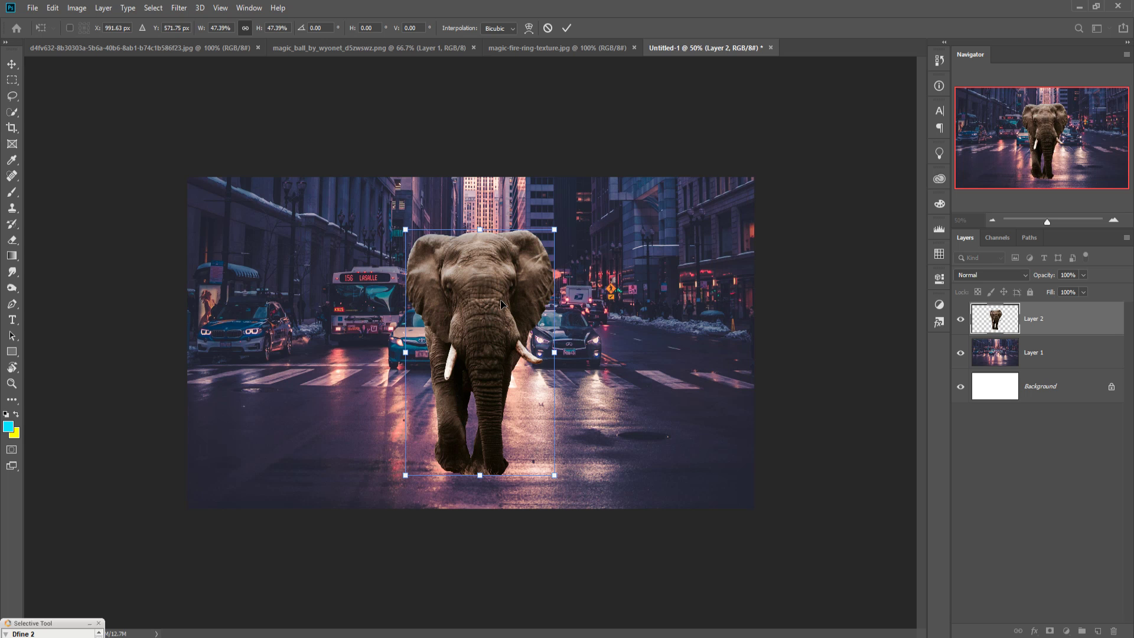
pyautogui.click(565, 32)
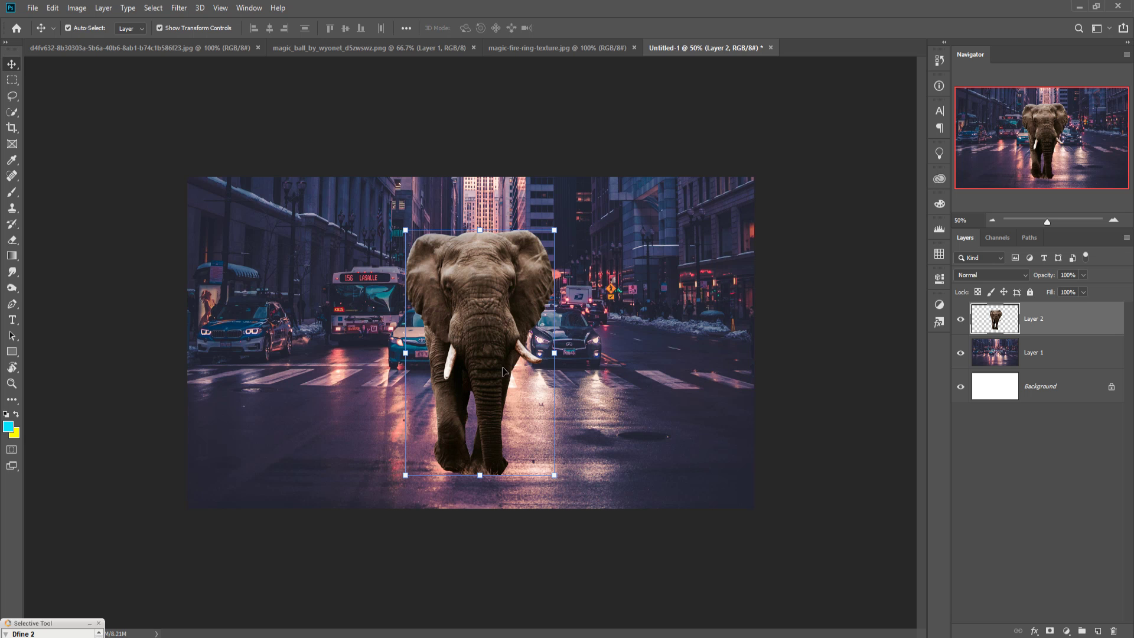
# Nudge the elephant left, scale it proportionally to about 90.49% and center it horizontally on the canvas.
pyautogui.hotkey('shift', 'Left')
pyautogui.hotkey('shift', 'Left')
pyautogui.hotkey('shift', 'Left')
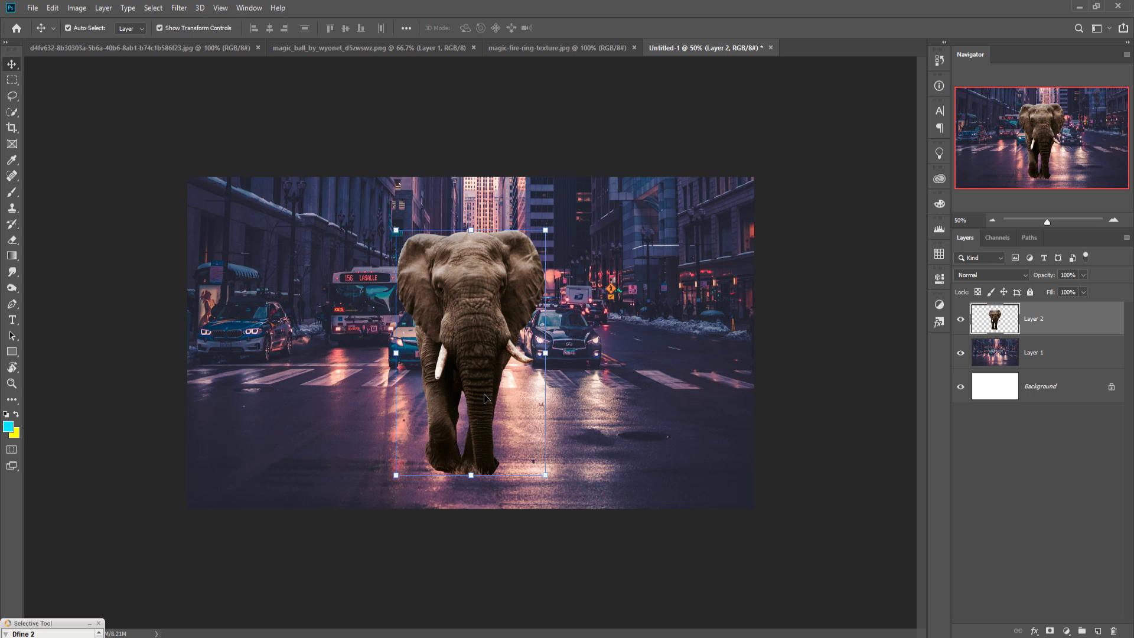
pyautogui.moveTo(549, 236); pyautogui.dragTo(535, 260)
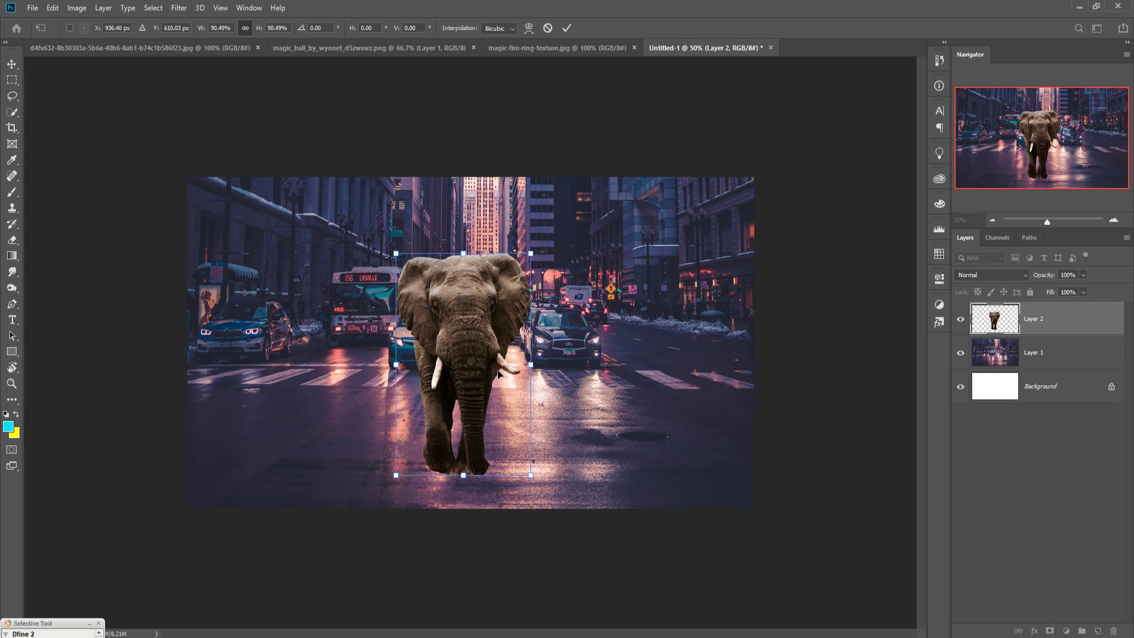
pyautogui.moveTo(464, 421); pyautogui.dragTo(470, 423)
pyautogui.click(567, 28)
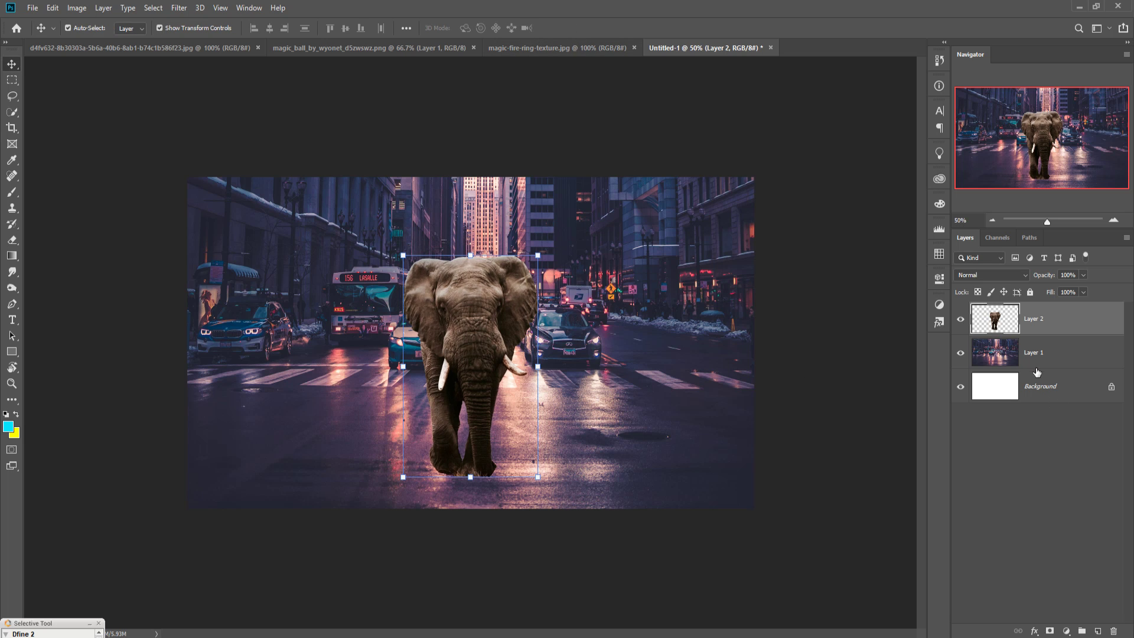
# Shift the elephant layer slightly lower on the road.
pyautogui.click(1040, 354)
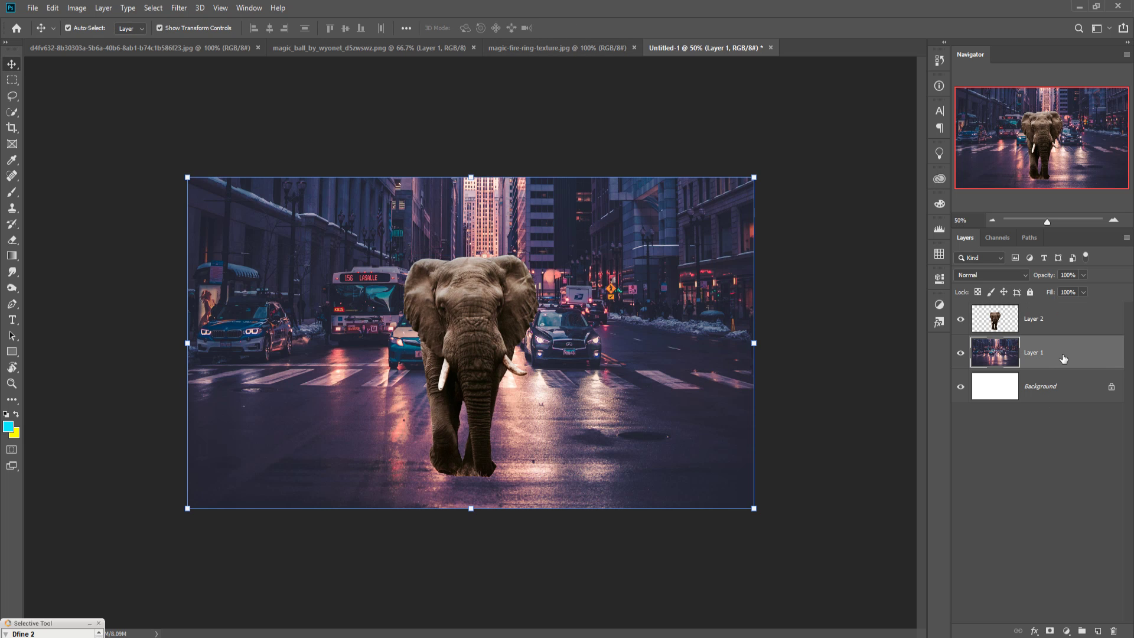
pyautogui.click(450, 364)
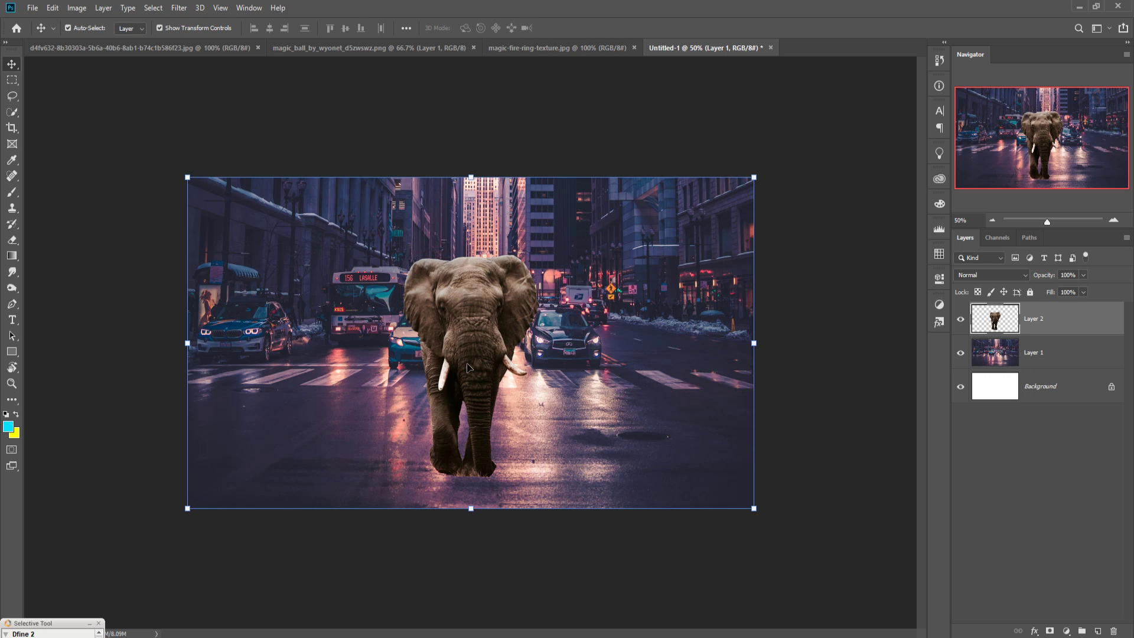
pyautogui.moveTo(483, 375)
pyautogui.mouseDown()
pyautogui.moveTo(478, 383)
pyautogui.moveTo(492, 384)
pyautogui.mouseUp()
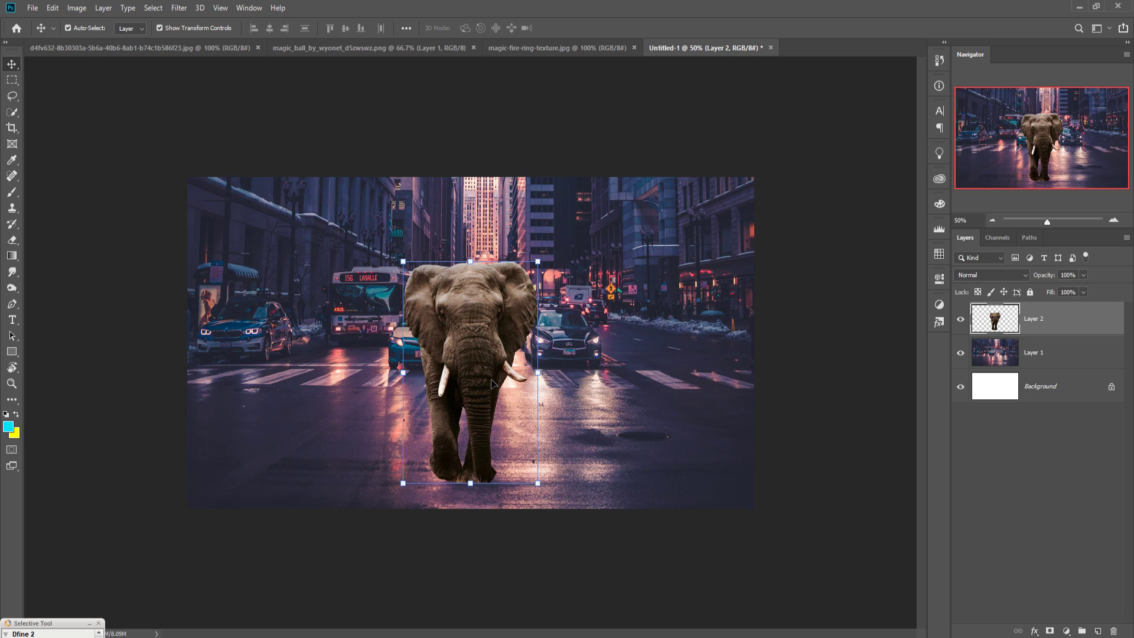
# In the green fire ring image, make a rectangular selection around the ring and its flames, about 4.96 x 4.82 in, excluding the watermark.
pyautogui.click(97, 48)
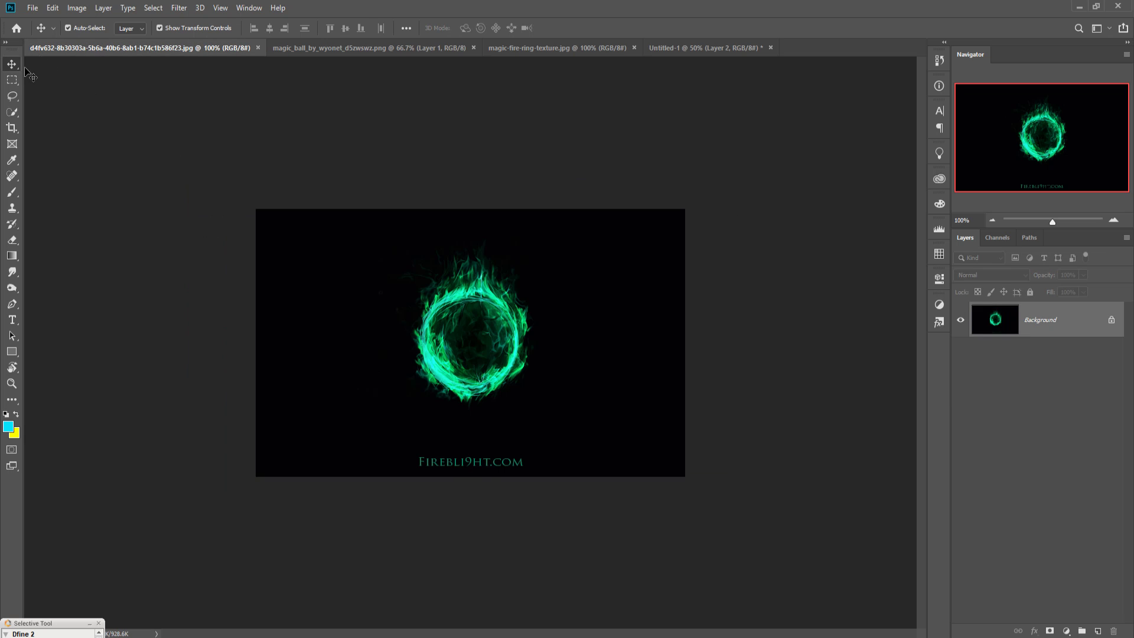
pyautogui.click(11, 81)
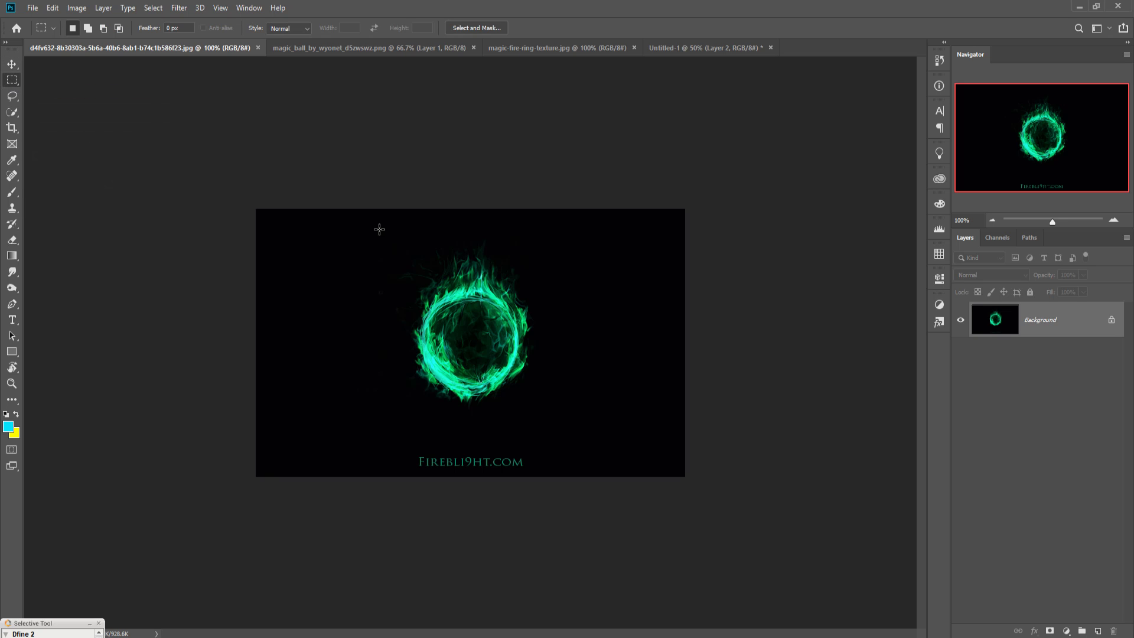
pyautogui.moveTo(373, 223); pyautogui.dragTo(584, 436)
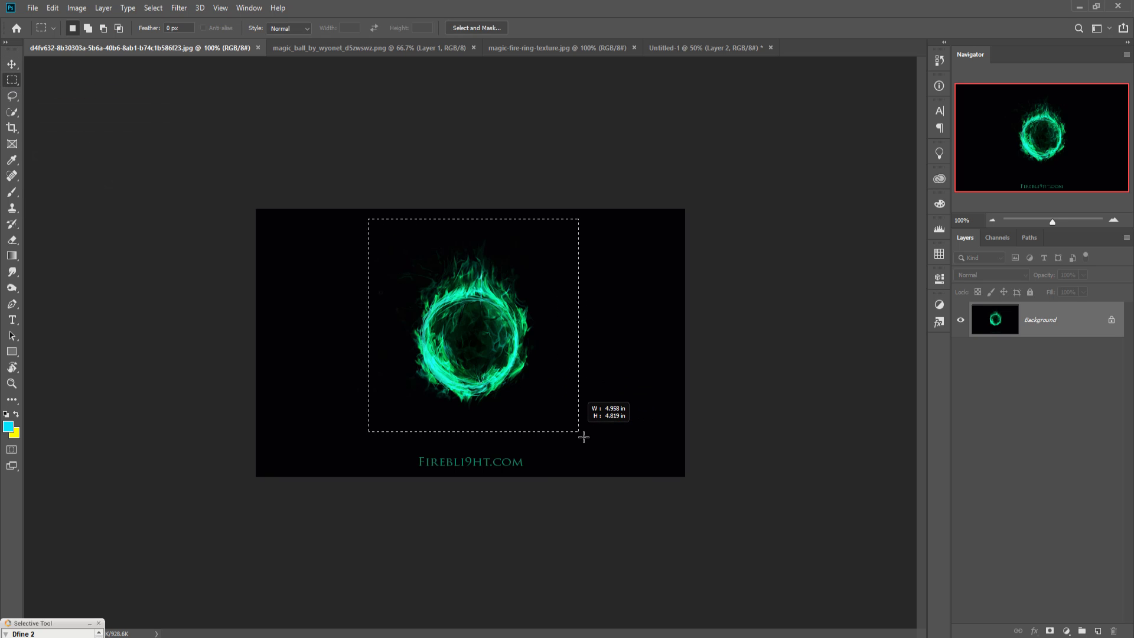
pyautogui.click(584, 437)
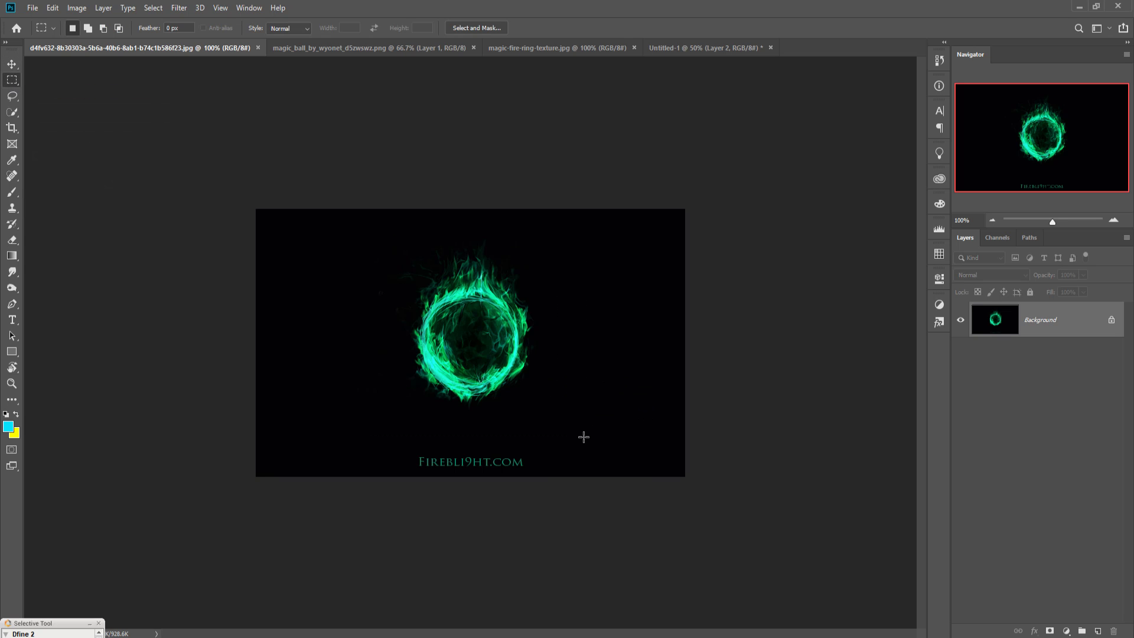
# Float the fire ring image's window, move the selected ring into the Untitled-1 composite, and minimize the source window.
pyautogui.click(12, 64)
pyautogui.moveTo(122, 51); pyautogui.dragTo(711, 170)
pyautogui.moveTo(829, 273); pyautogui.dragTo(562, 266)
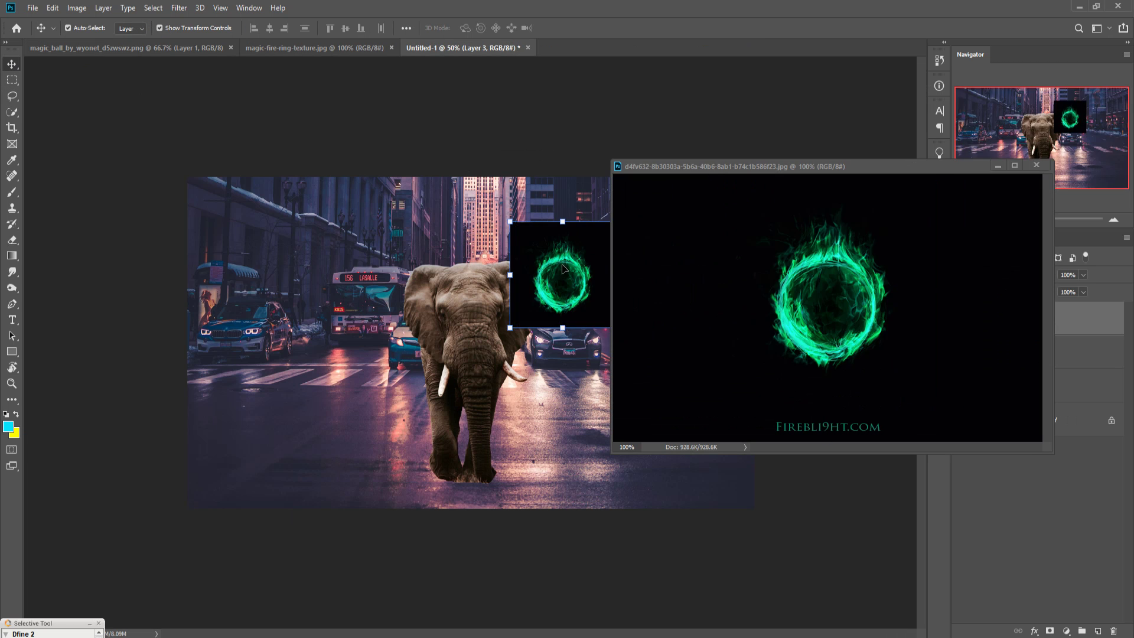
pyautogui.click(993, 167)
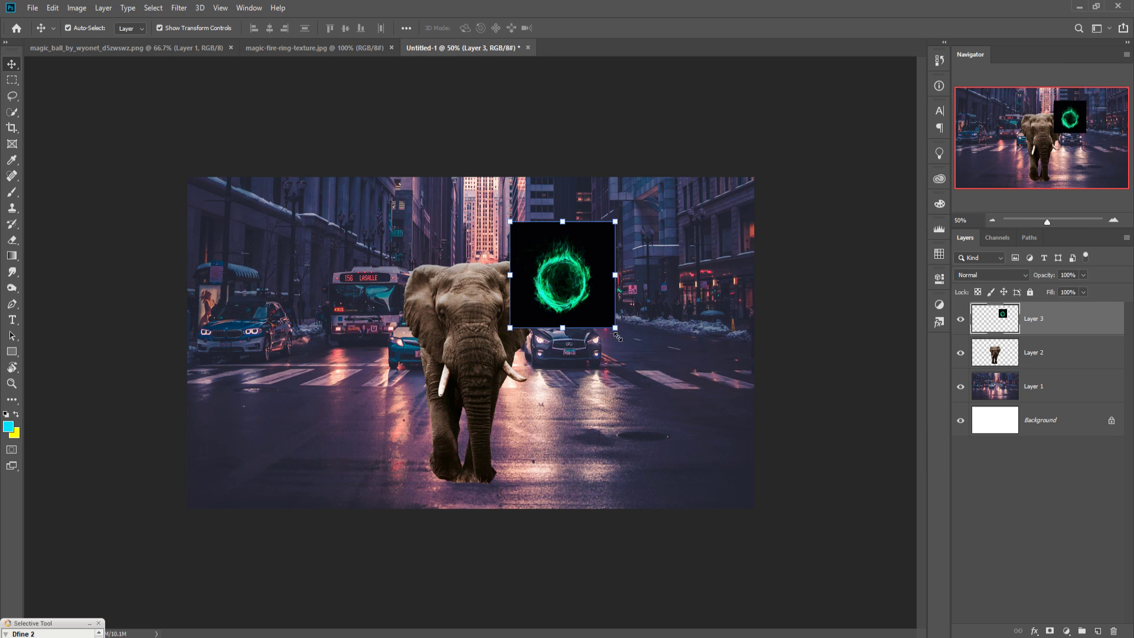
# Scale the fire ring layer proportionally to about 318% and place it over the elephant at the canvas center.
pyautogui.moveTo(619, 335); pyautogui.dragTo(794, 506)
pyautogui.moveTo(671, 399); pyautogui.dragTo(489, 359)
pyautogui.moveTo(604, 461); pyautogui.dragTo(660, 500)
pyautogui.moveTo(527, 370); pyautogui.dragTo(514, 363)
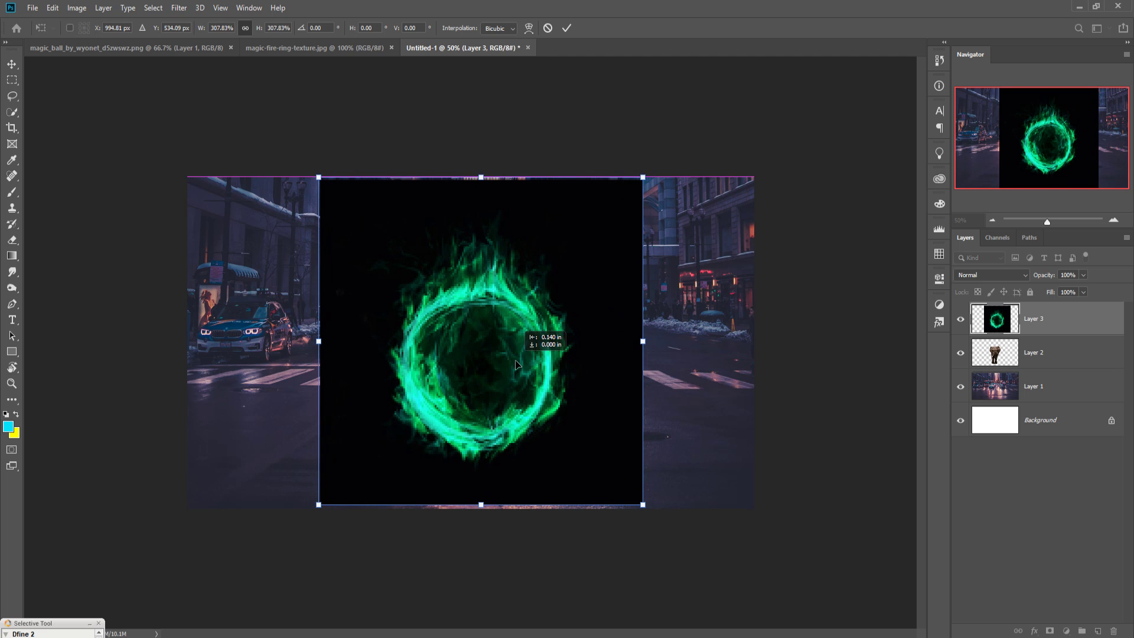
pyautogui.moveTo(324, 510); pyautogui.dragTo(308, 517)
pyautogui.moveTo(481, 429); pyautogui.dragTo(477, 411)
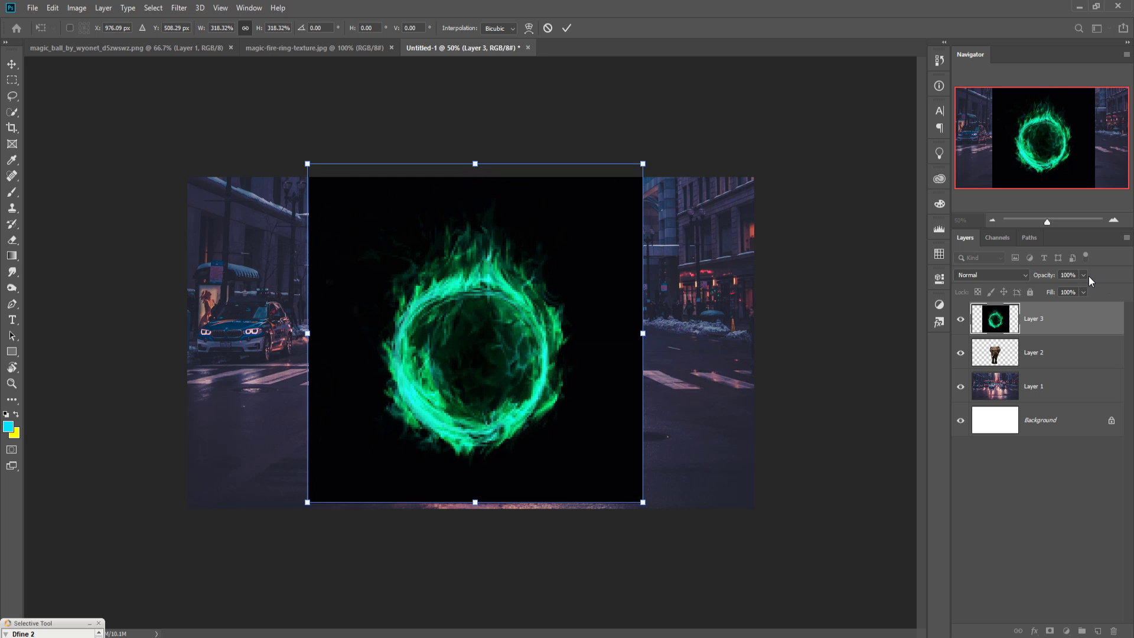
# Lower the fire ring layer's opacity to 59%, enlarge it proportionally to about 414.51% and center it horizontally around the elephant's upper body.
pyautogui.moveTo(1079, 289); pyautogui.dragTo(1062, 291)
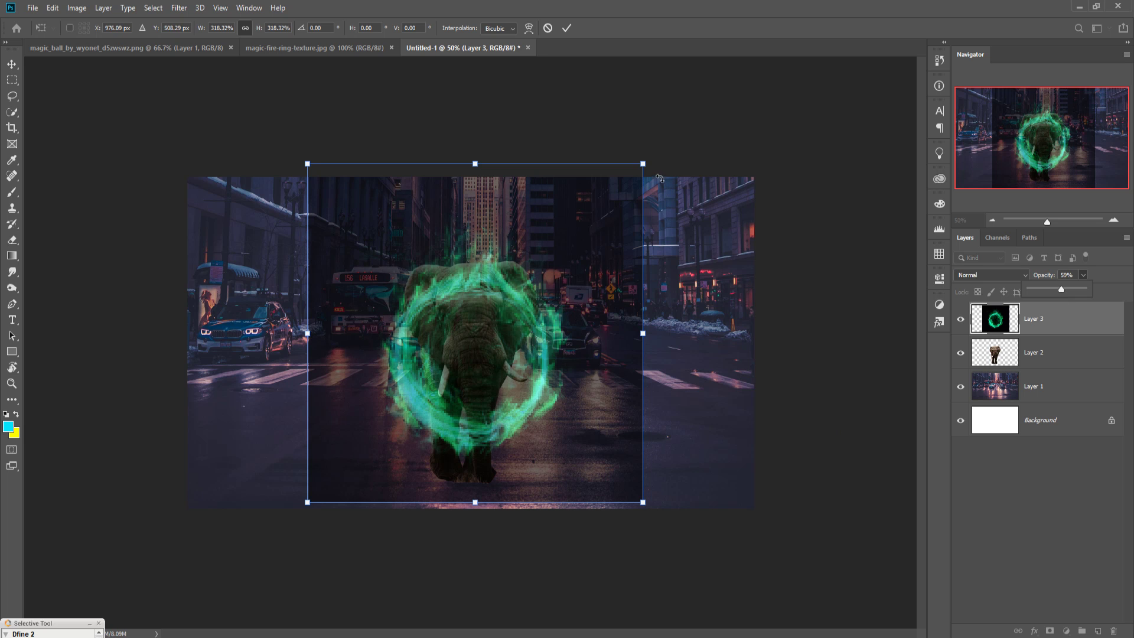
pyautogui.moveTo(660, 178); pyautogui.dragTo(745, 133)
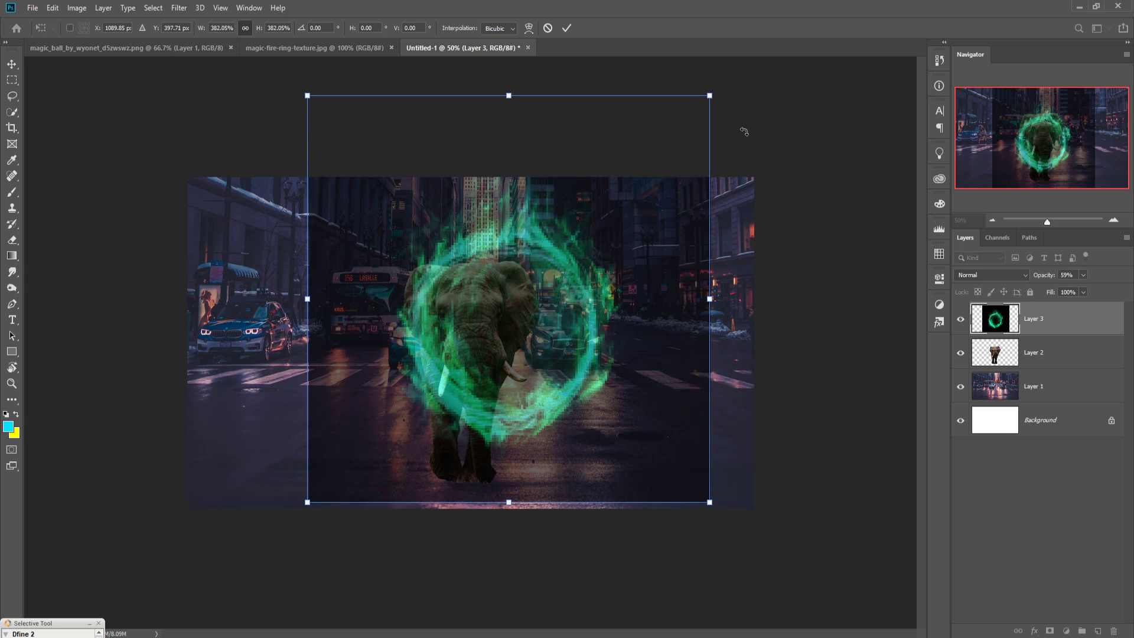
pyautogui.moveTo(310, 510); pyautogui.dragTo(276, 543)
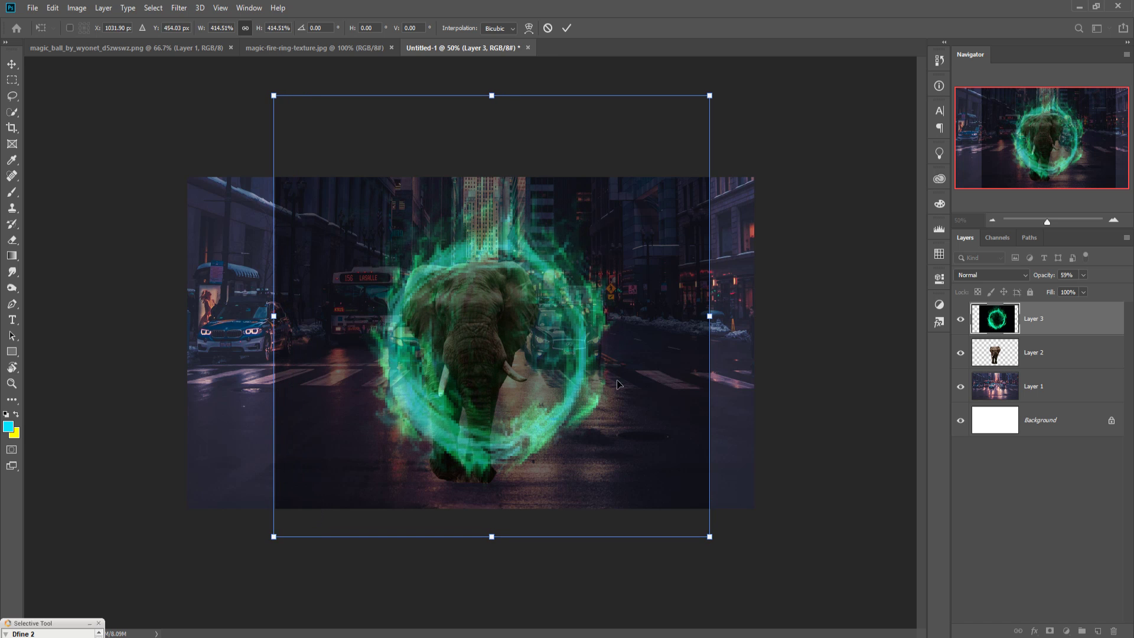
pyautogui.moveTo(591, 372); pyautogui.dragTo(571, 352)
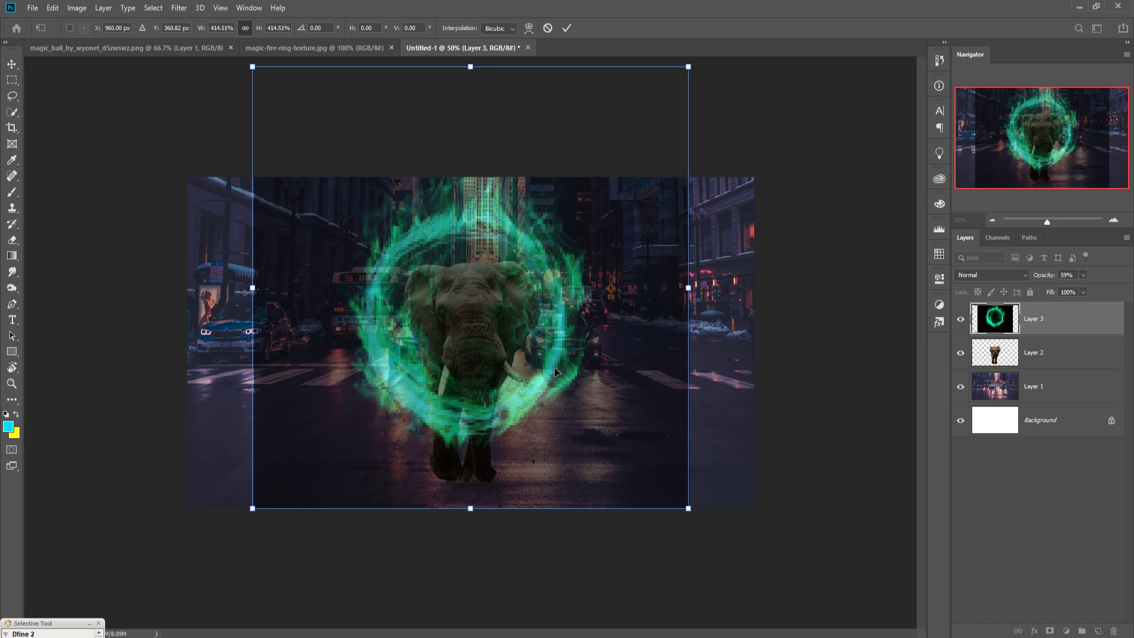
pyautogui.click(569, 28)
# Move the fire ring layer beneath the elephant layer and set its opacity to 100%.
pyautogui.moveTo(1080, 326); pyautogui.dragTo(1088, 377)
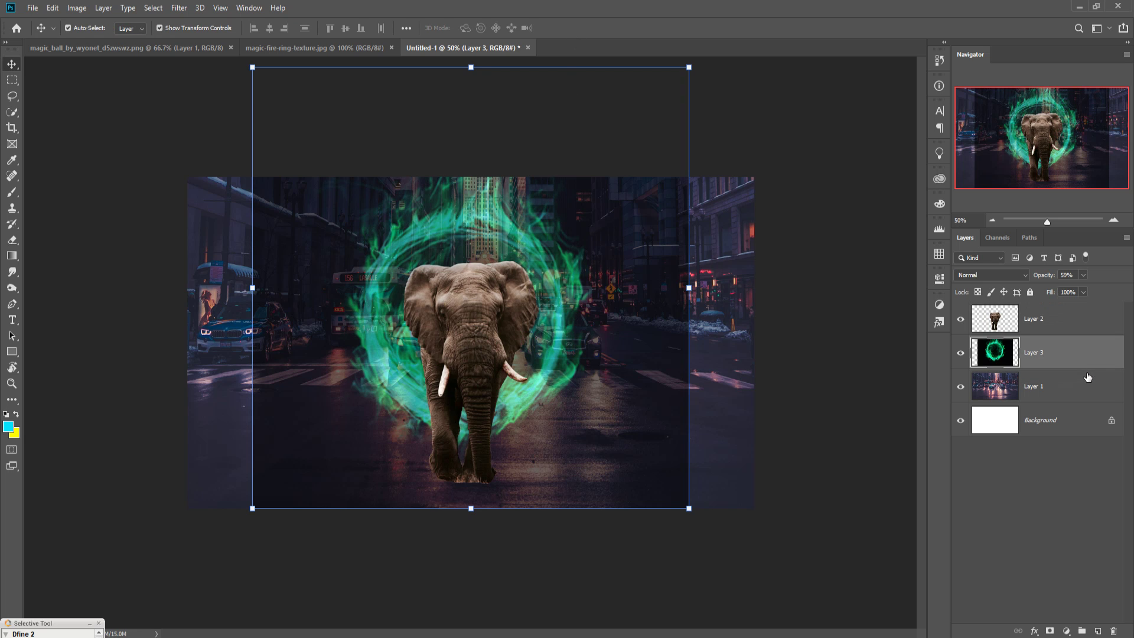
pyautogui.moveTo(1084, 289); pyautogui.dragTo(1108, 289)
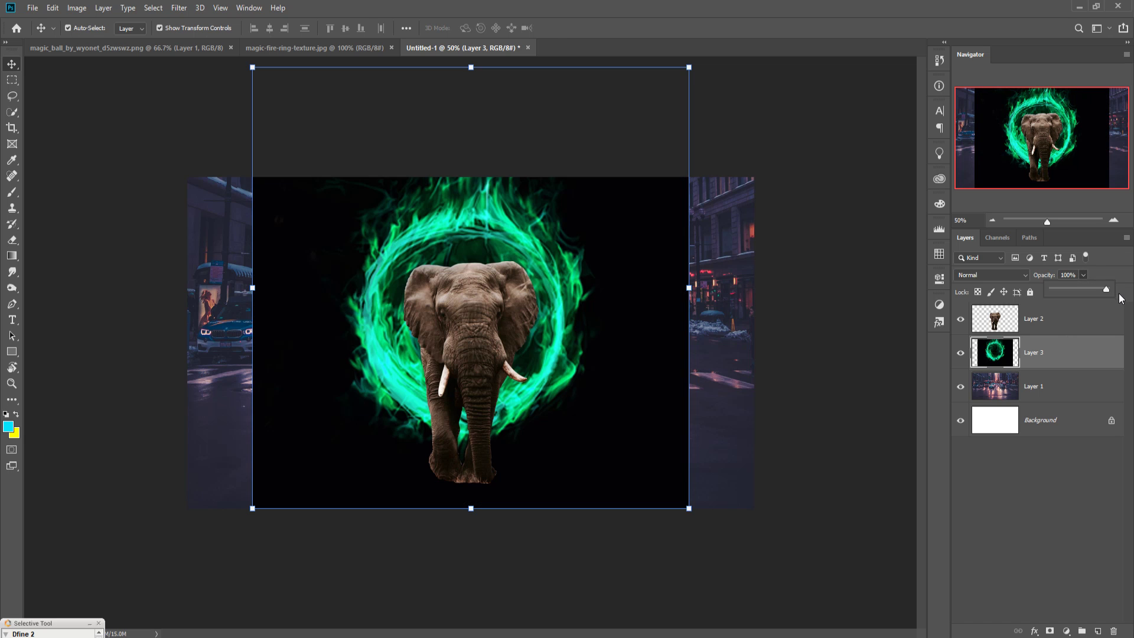
# Set the green fire ring layer's blend mode to Screen and shift the ring slightly left behind the elephant.
pyautogui.click(1026, 274)
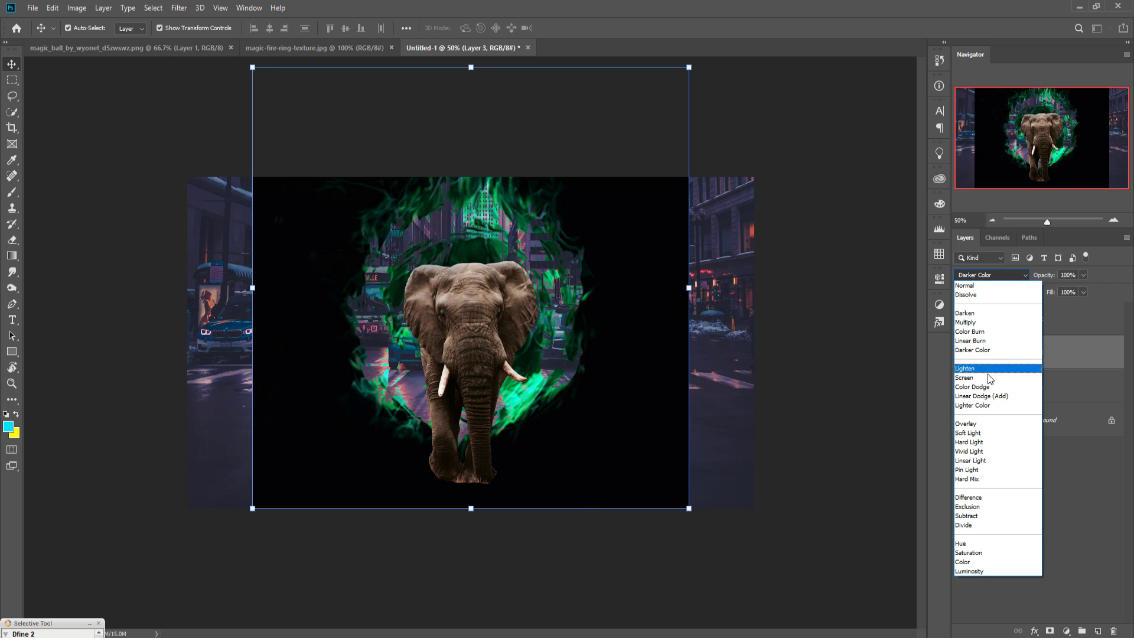
pyautogui.click(990, 377)
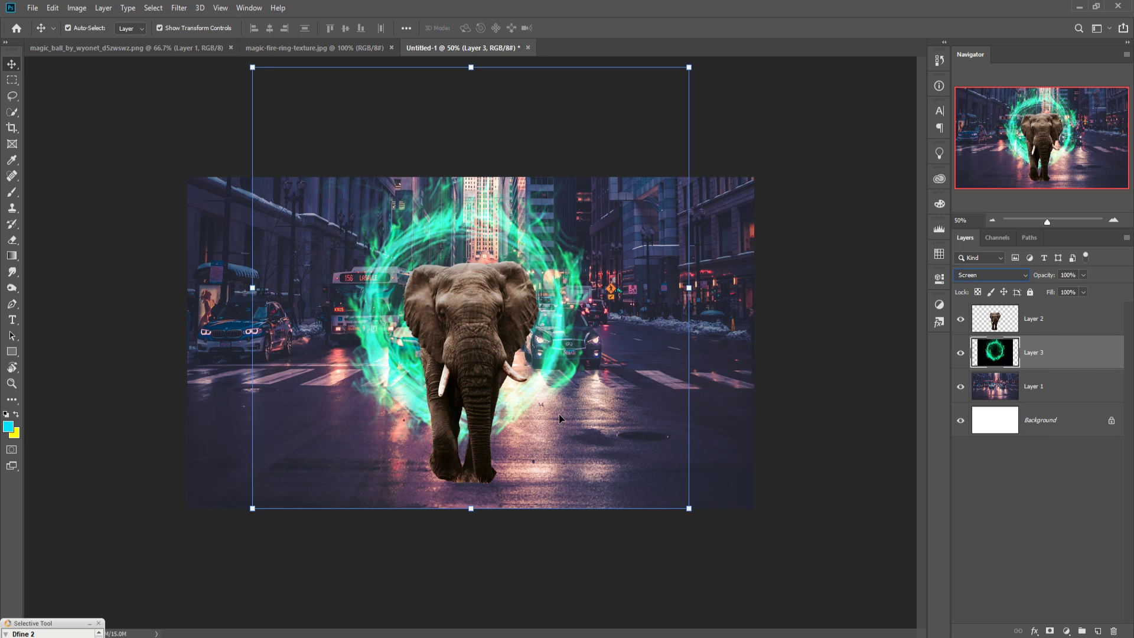
pyautogui.moveTo(553, 350); pyautogui.dragTo(554, 361)
pyautogui.click(554, 363)
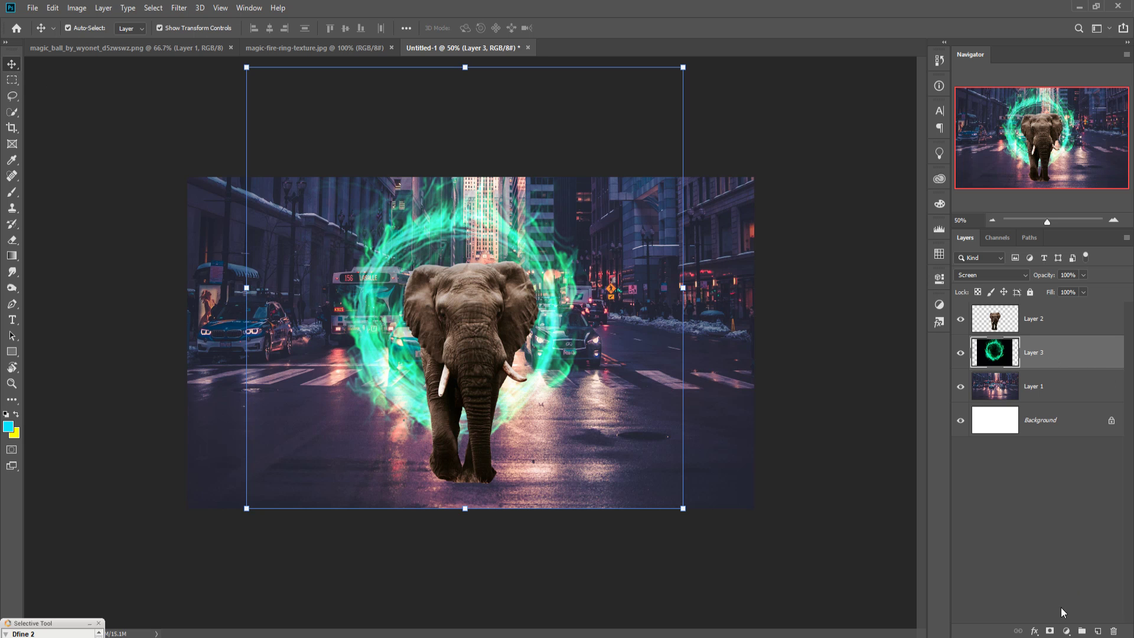
# Add a layer mask to the green fire ring layer and paint black along its outer left and right edges with a 400 px soft brush.
pyautogui.click(1050, 631)
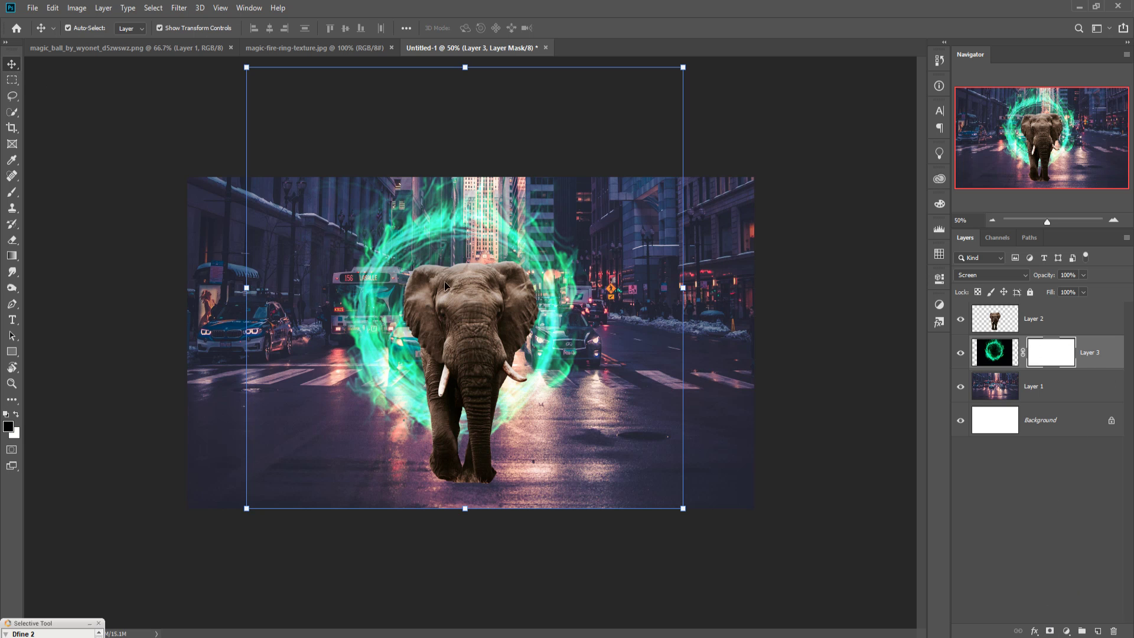
pyautogui.click(12, 192)
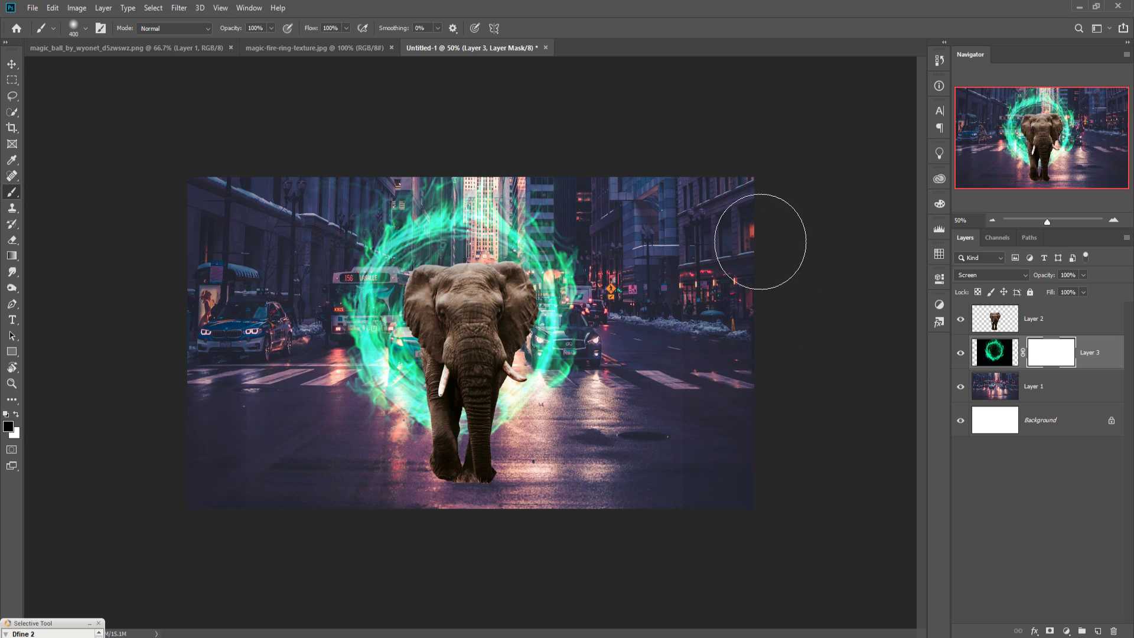
pyautogui.click(745, 204)
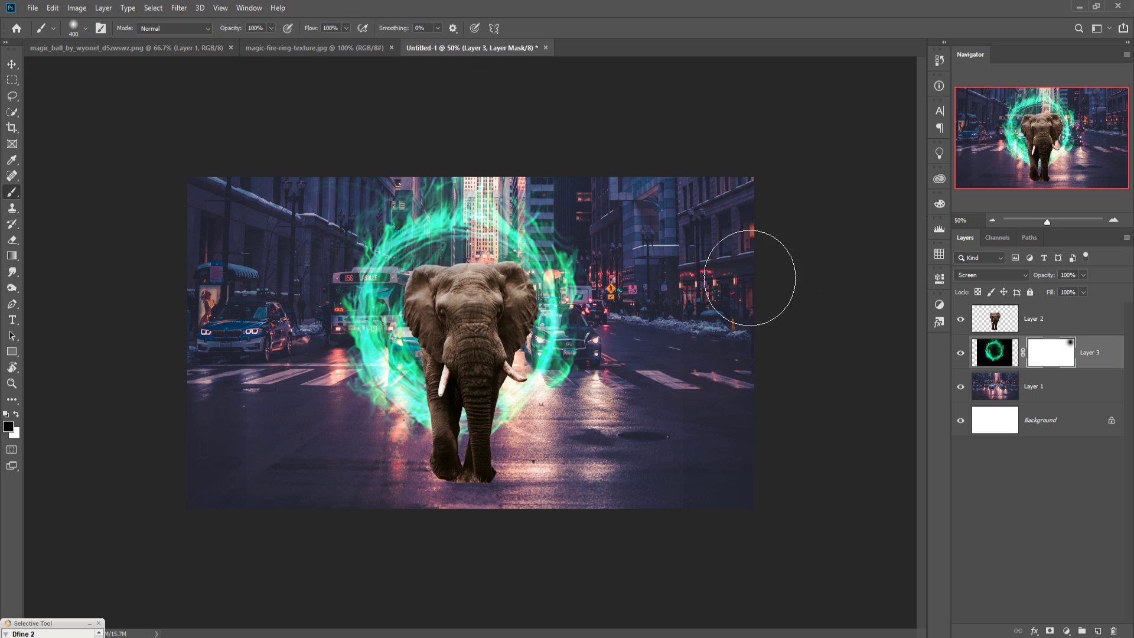
pyautogui.moveTo(764, 360); pyautogui.dragTo(762, 632)
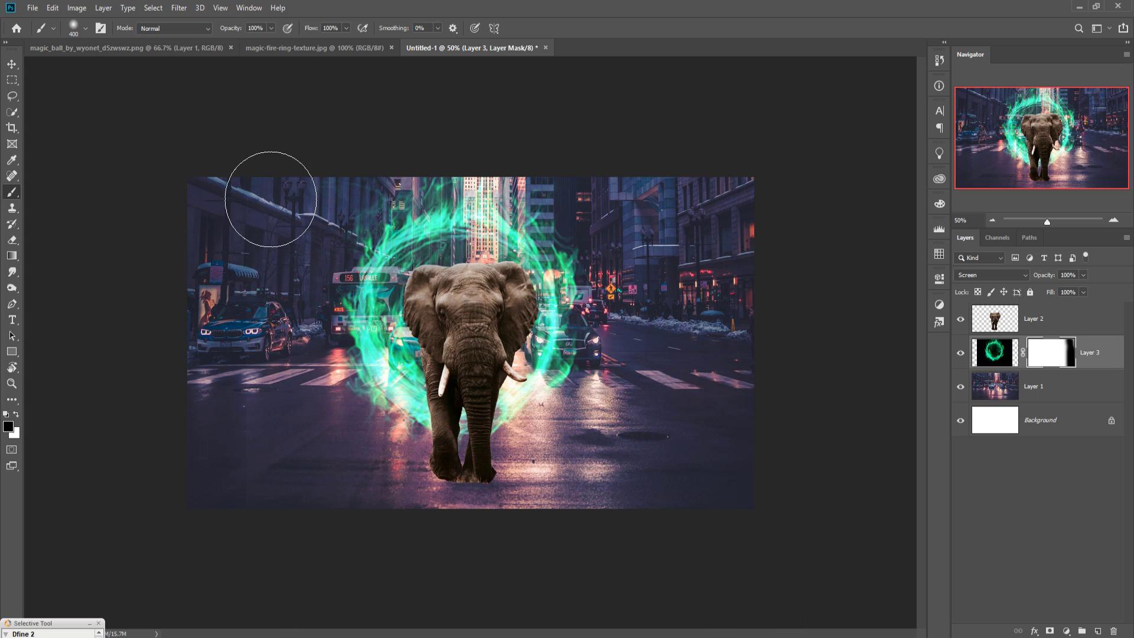
pyautogui.moveTo(254, 614); pyautogui.dragTo(291, 620)
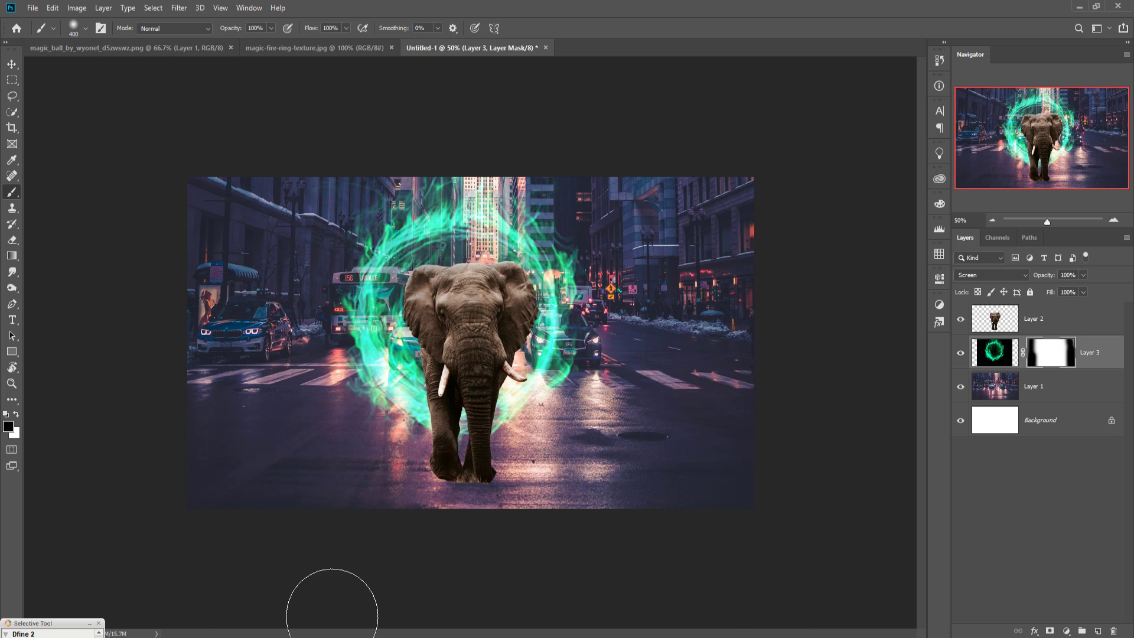
pyautogui.click(12, 68)
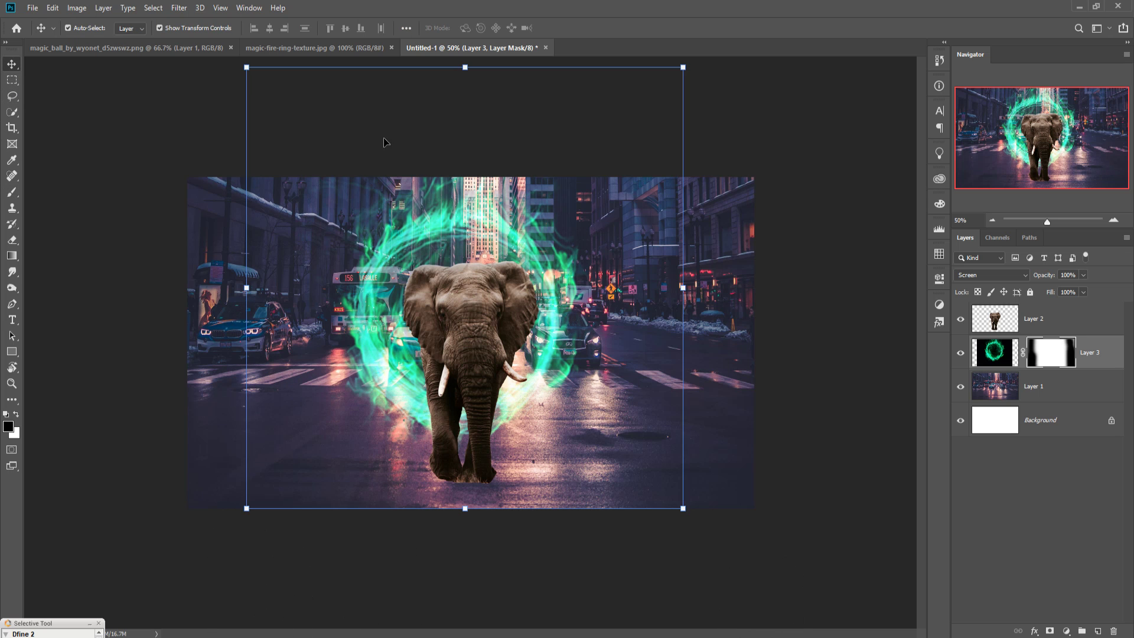
# Float the magic-fire-ring-texture.jpg image, copy its orange ring into the Untitled-1 composite, and put the source window away.
pyautogui.click(307, 47)
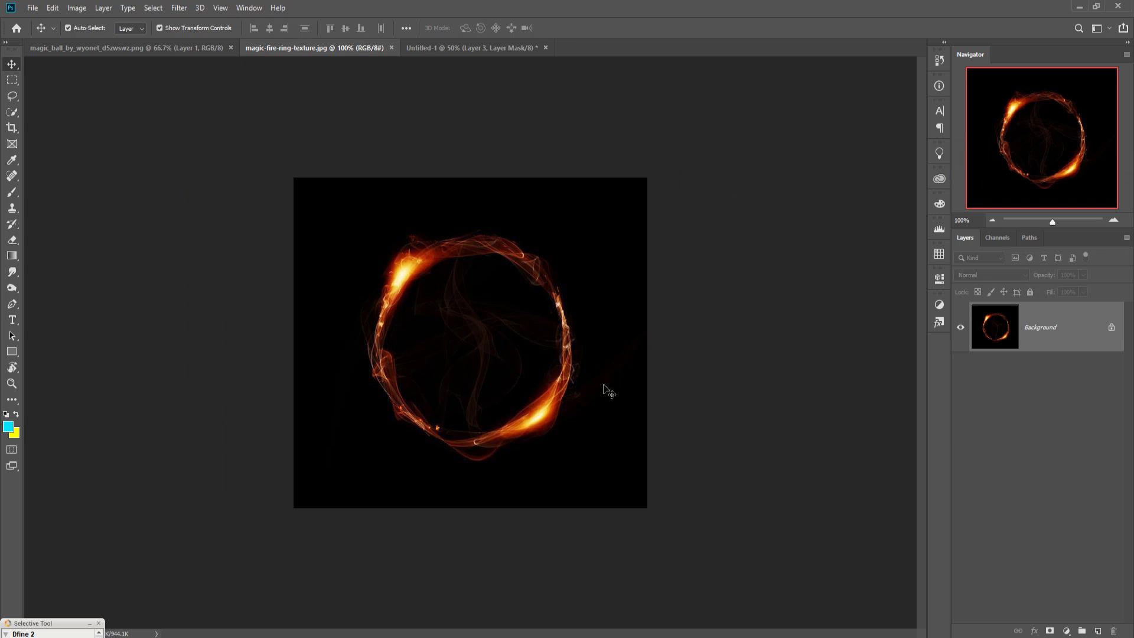
pyautogui.moveTo(300, 47); pyautogui.dragTo(833, 122)
pyautogui.moveTo(876, 212); pyautogui.dragTo(547, 218)
pyautogui.click(1092, 122)
# Scale the orange ring layer proportionally to about 219.26%, place it behind the elephant and set its blend mode to Screen.
pyautogui.hotkey('ctrl', 't')
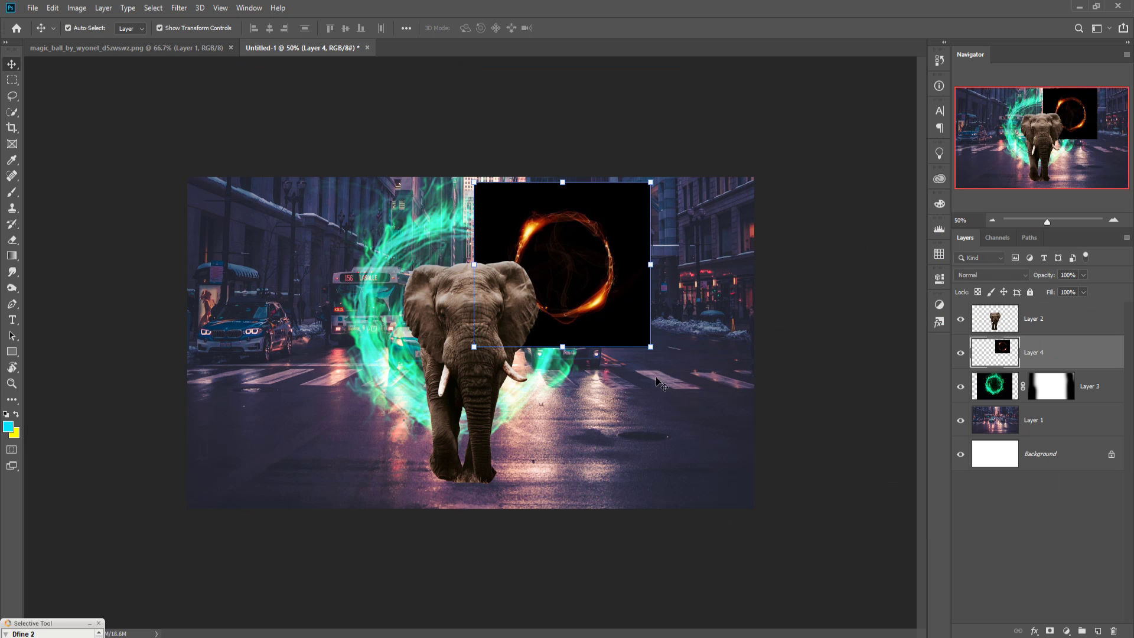
pyautogui.moveTo(651, 347); pyautogui.dragTo(869, 542)
pyautogui.moveTo(697, 412); pyautogui.dragTo(478, 376)
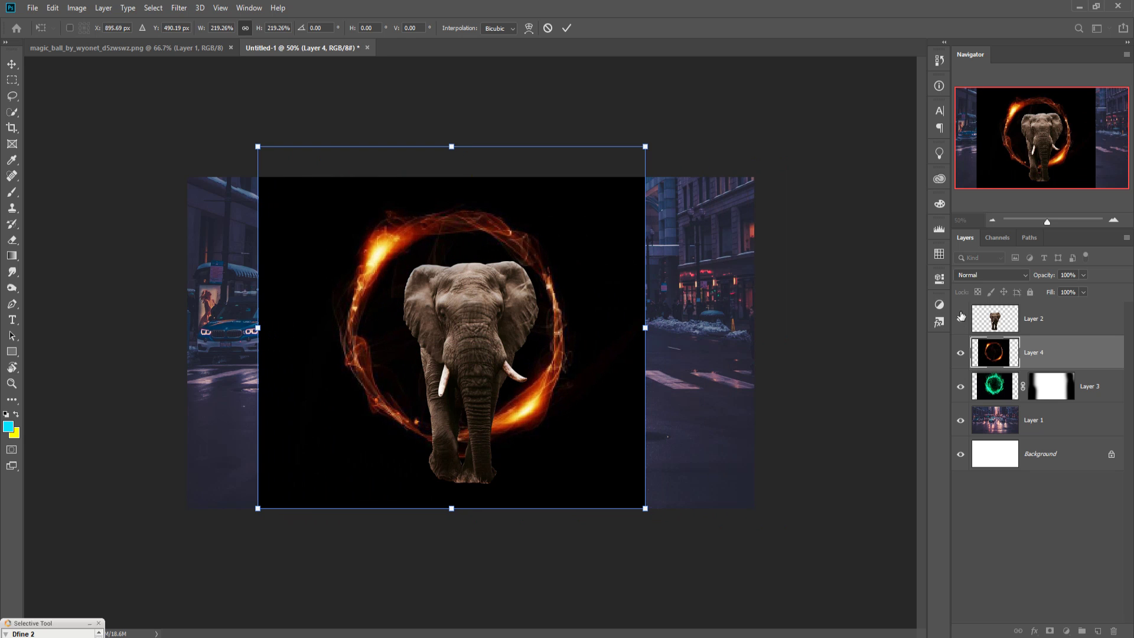
pyautogui.click(1020, 277)
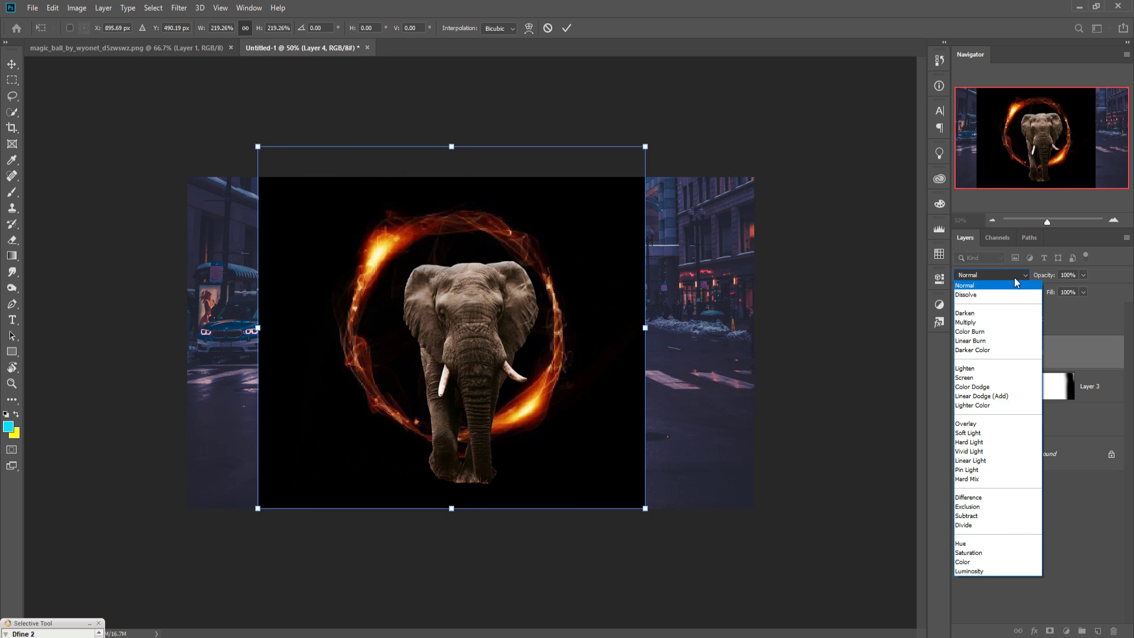
pyautogui.click(968, 377)
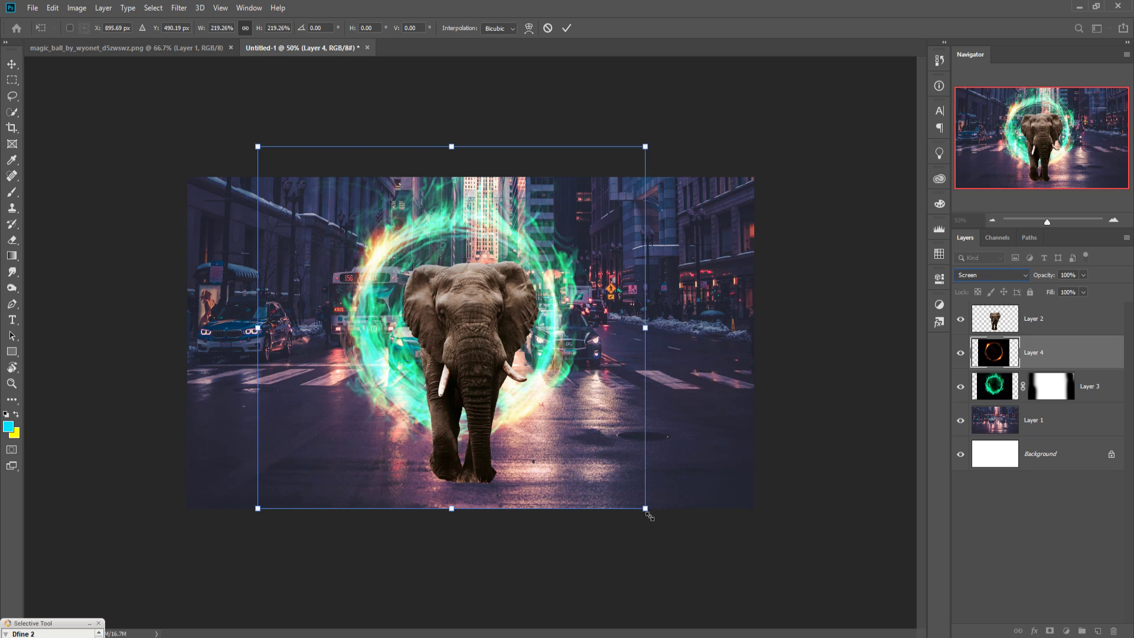
# Shrink the orange ring layer proportionally to about 203.55% and align it with the green fire ring.
pyautogui.moveTo(649, 517); pyautogui.dragTo(635, 503)
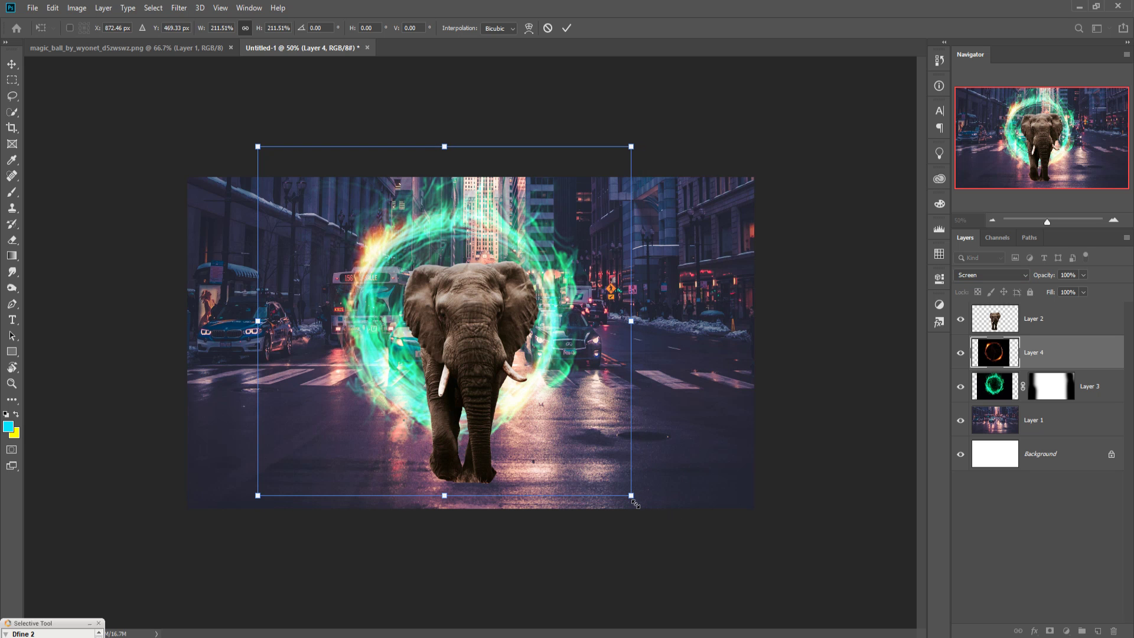
pyautogui.moveTo(260, 150); pyautogui.dragTo(273, 162)
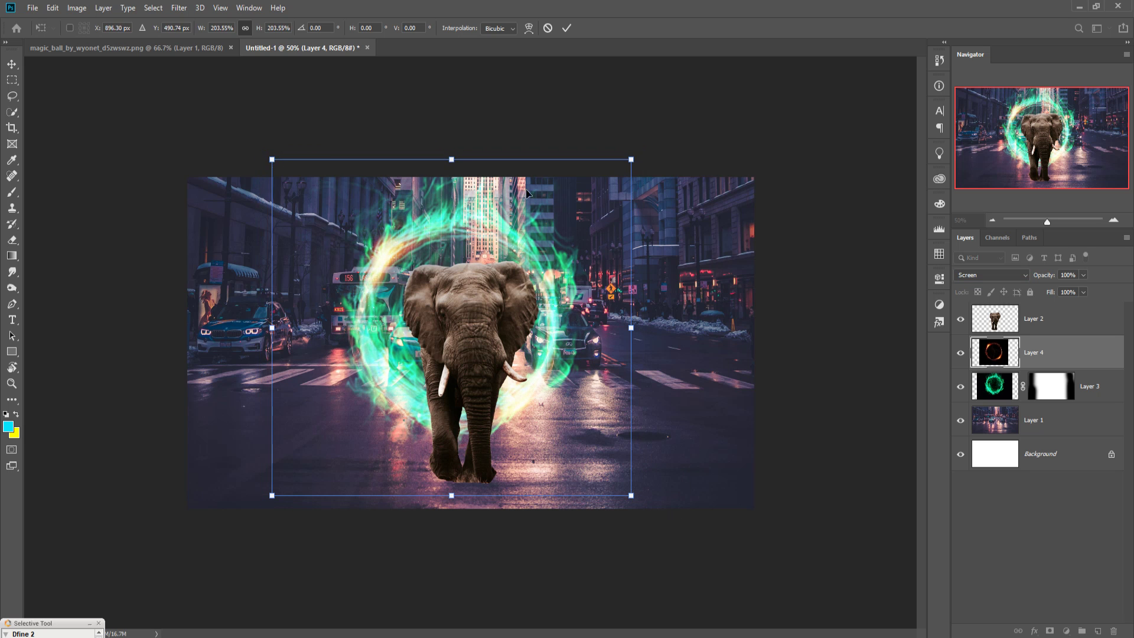
pyautogui.moveTo(579, 203)
pyautogui.mouseDown()
pyautogui.moveTo(592, 194)
pyautogui.moveTo(585, 200)
pyautogui.mouseUp()
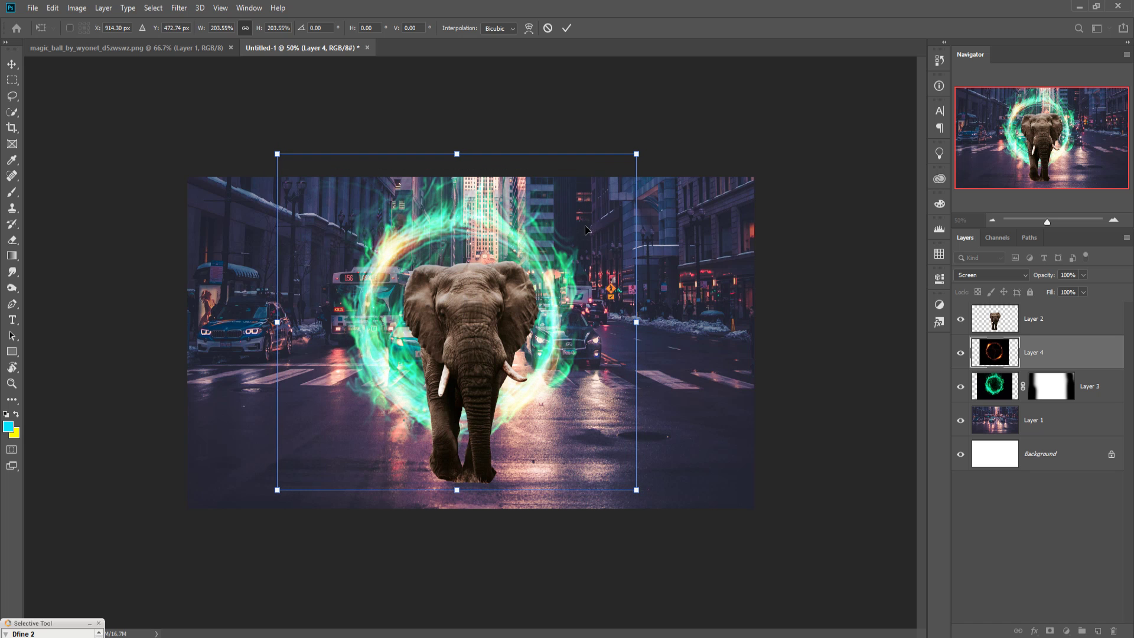
pyautogui.click(567, 28)
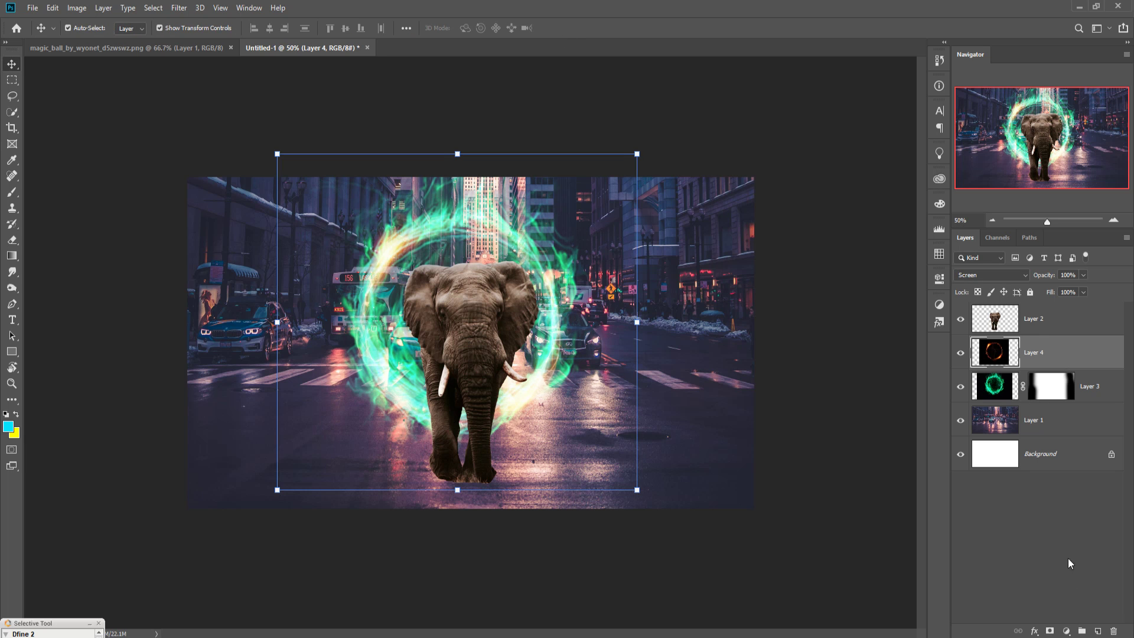
# Add a layer mask to the orange ring layer and paint black down its left and right outer edges.
pyautogui.click(1050, 631)
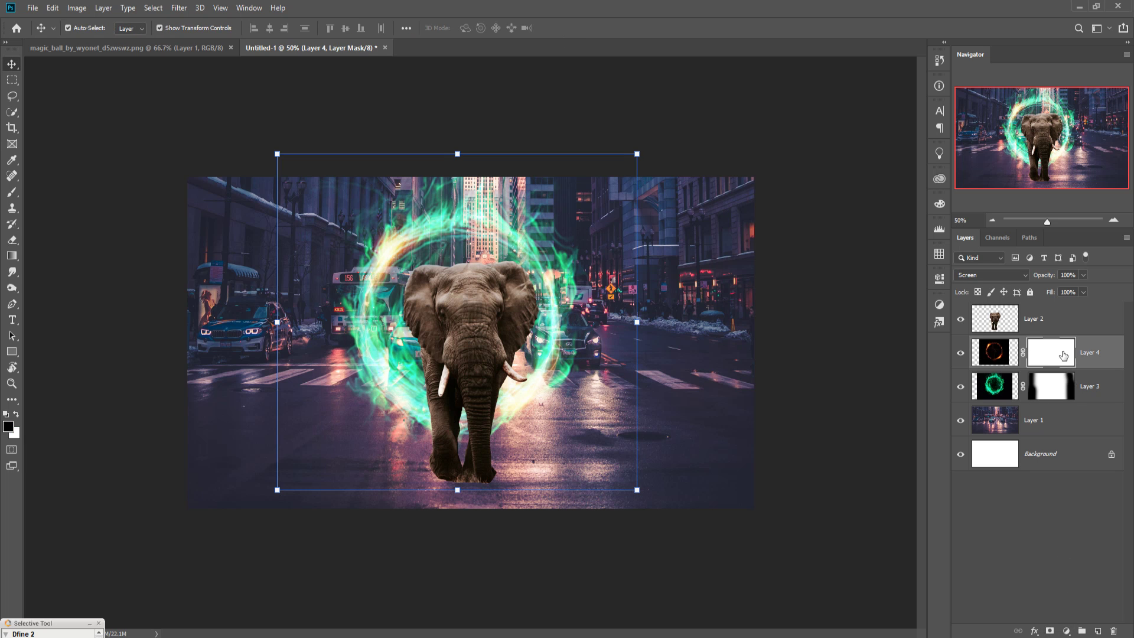
pyautogui.click(11, 192)
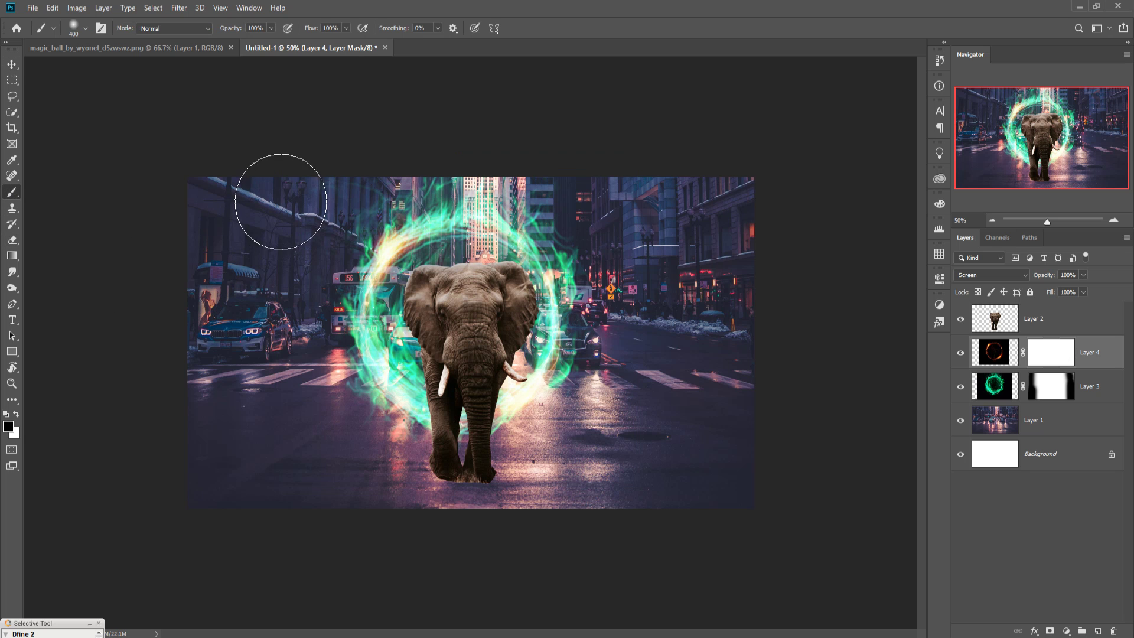
pyautogui.click(288, 347)
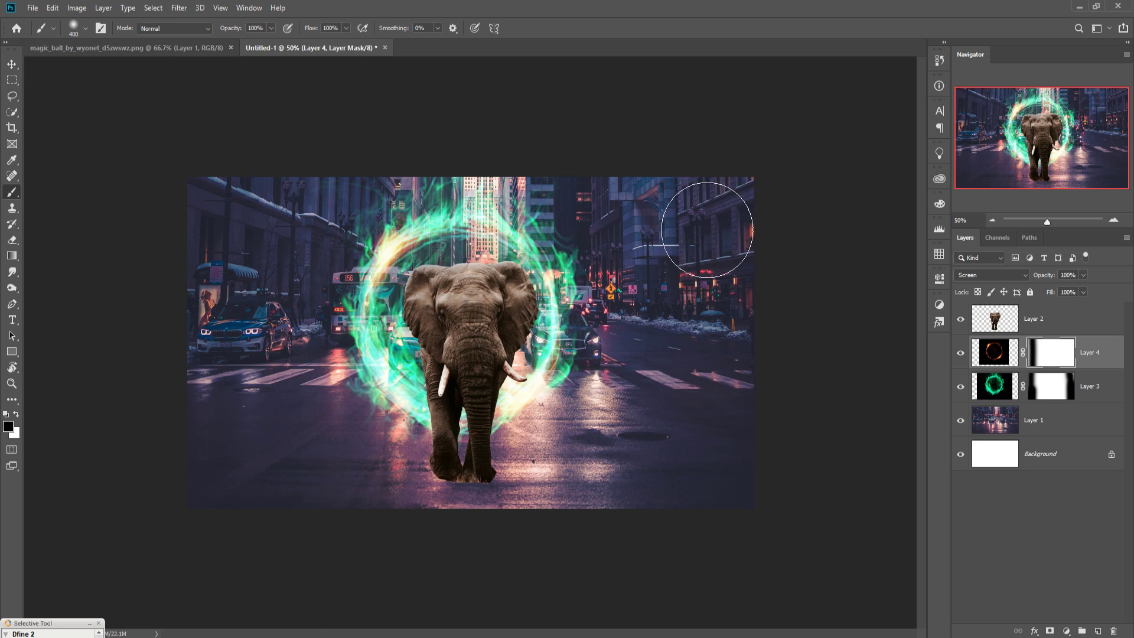
pyautogui.moveTo(721, 377); pyautogui.dragTo(719, 557)
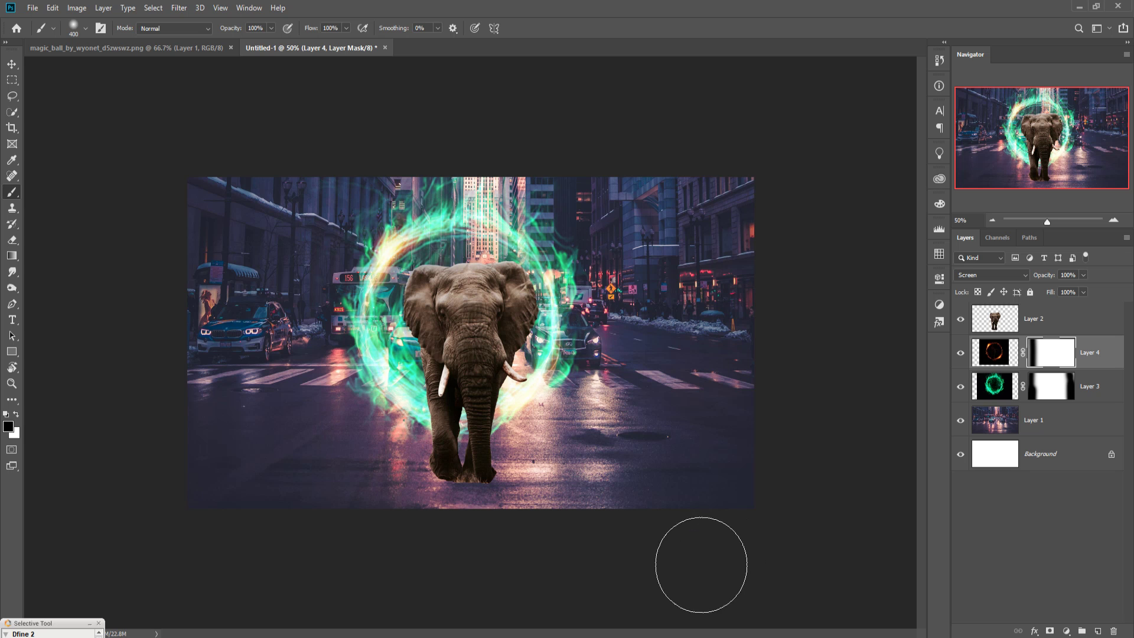
pyautogui.click(12, 64)
# Select the blue swirl half of the magic_ball image, move it into the Untitled-1 composite, and put the source window away.
pyautogui.click(91, 52)
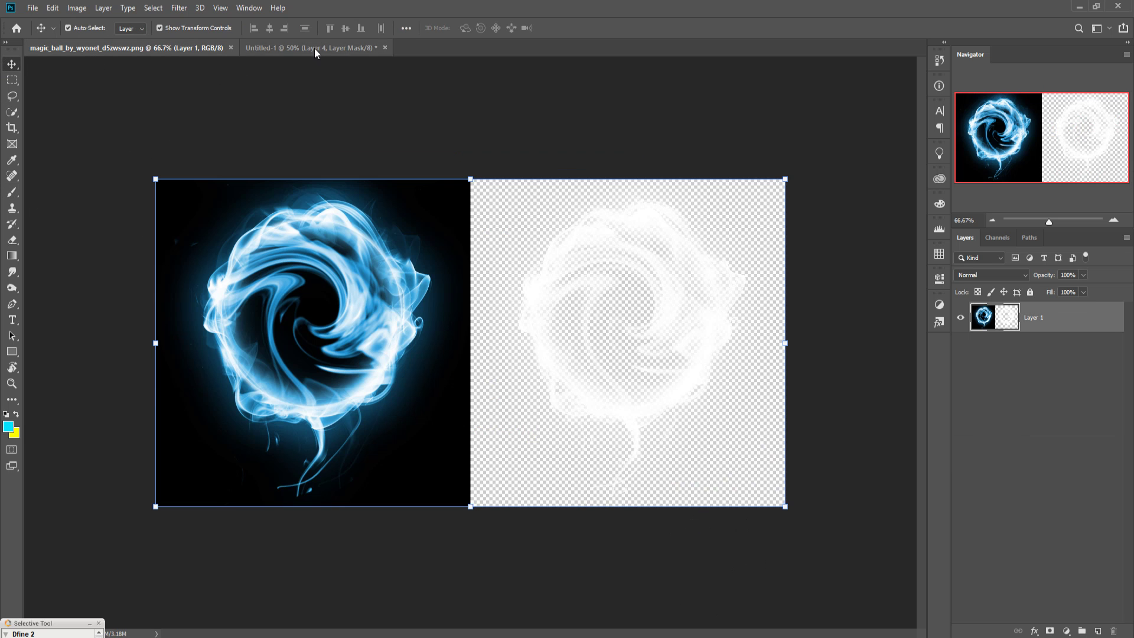
pyautogui.click(11, 81)
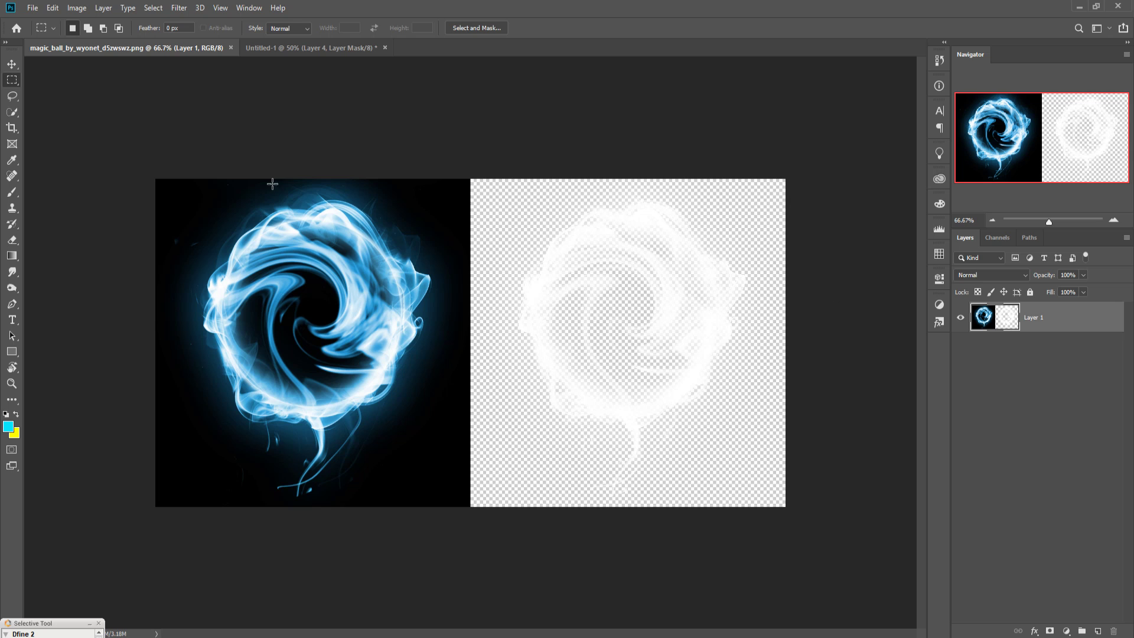
pyautogui.moveTo(158, 181); pyautogui.dragTo(476, 547)
pyautogui.click(11, 67)
pyautogui.moveTo(175, 44); pyautogui.dragTo(809, 175)
pyautogui.moveTo(843, 294); pyautogui.dragTo(596, 298)
pyautogui.moveTo(1100, 151); pyautogui.dragTo(673, 267)
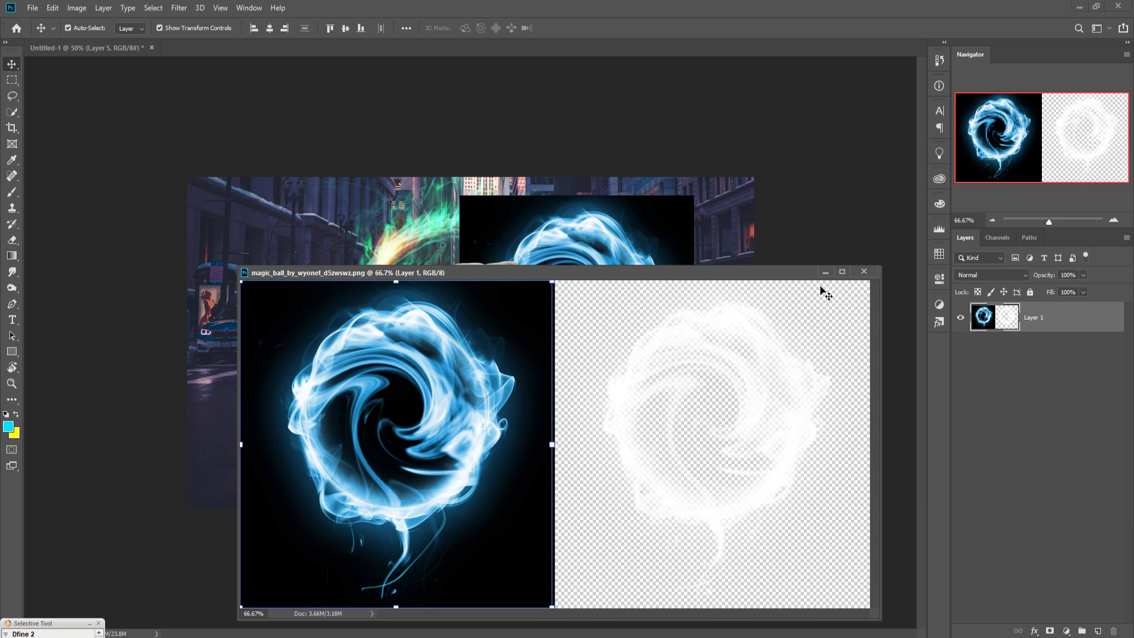
pyautogui.hotkey('ctrl', 'w')
# Set the blue swirl layer's blend mode to Screen and move it behind the elephant.
pyautogui.click(1004, 275)
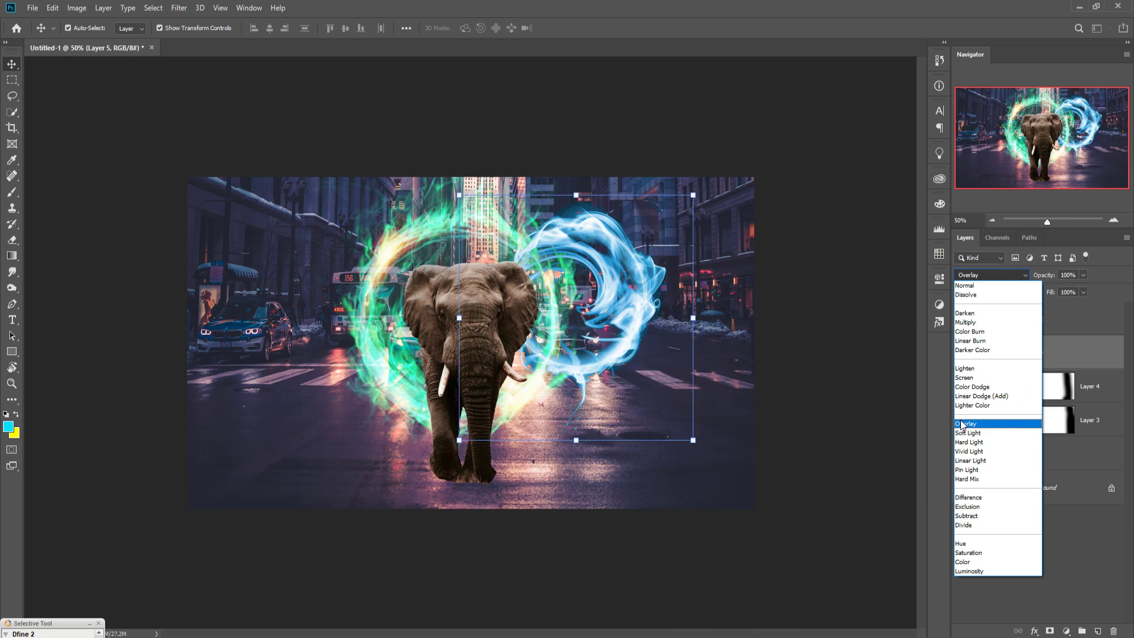
pyautogui.click(980, 378)
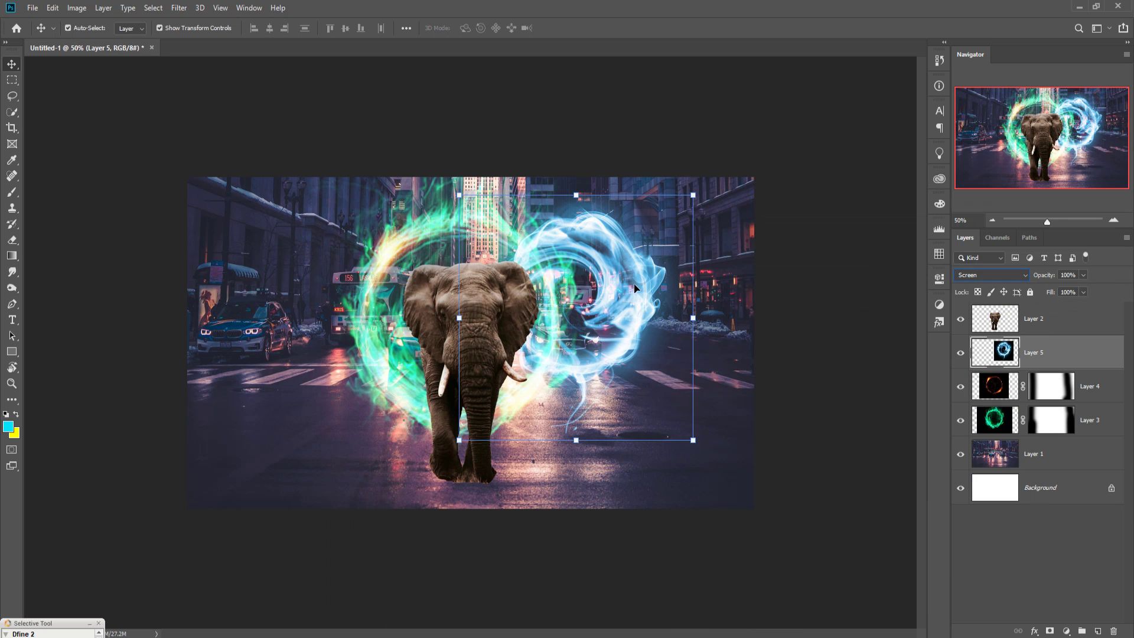
pyautogui.moveTo(629, 289); pyautogui.dragTo(512, 313)
# Enlarge the blue swirl layer proportionally to about 166.18%, trim its size slightly and shift it up and left around the elephant.
pyautogui.moveTo(579, 470); pyautogui.dragTo(666, 561)
pyautogui.moveTo(341, 221); pyautogui.dragTo(277, 154)
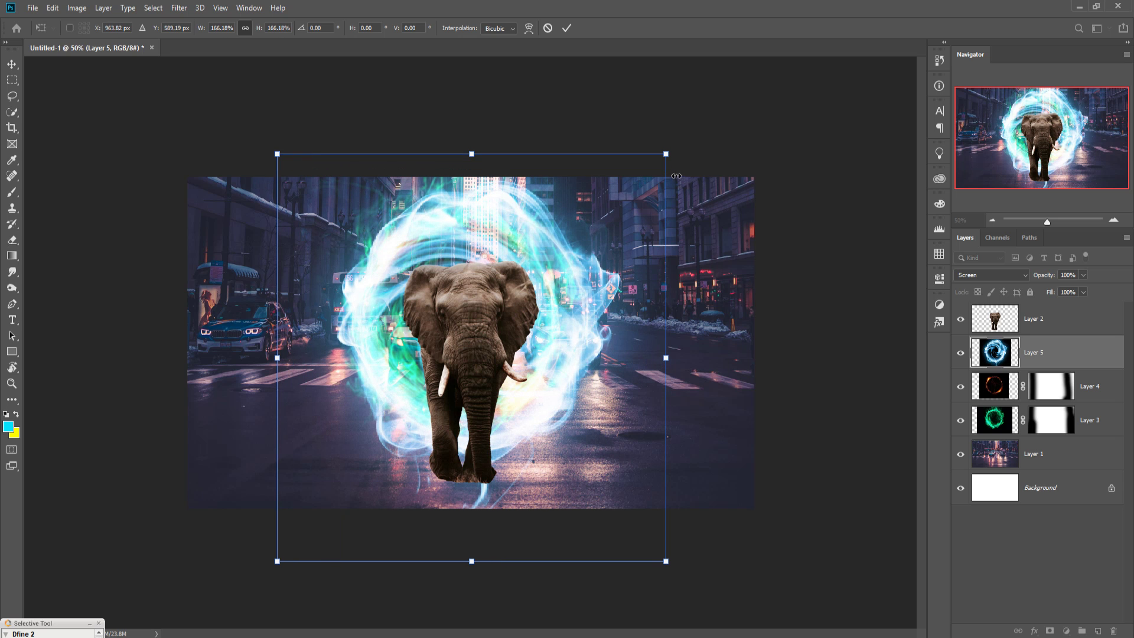
pyautogui.moveTo(668, 155); pyautogui.dragTo(657, 164)
pyautogui.moveTo(569, 350); pyautogui.dragTo(561, 336)
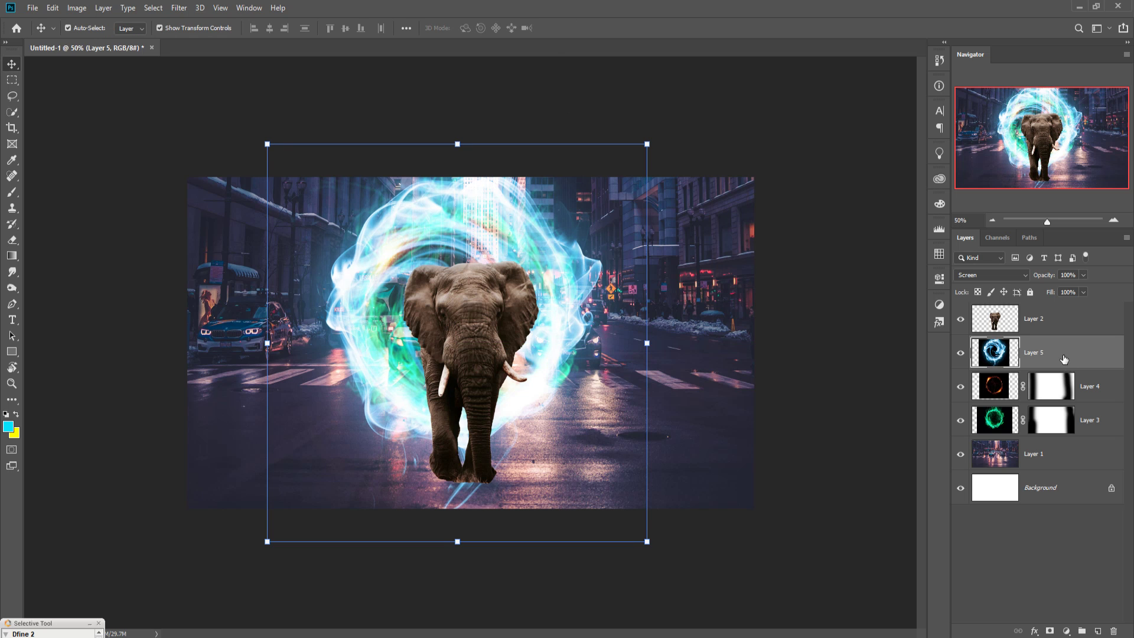
# Move the blue swirl layer beneath the green fire ring layer, scale it to about 98.30% and nudge it right to align with the rings.
pyautogui.moveTo(1064, 361); pyautogui.dragTo(1067, 432)
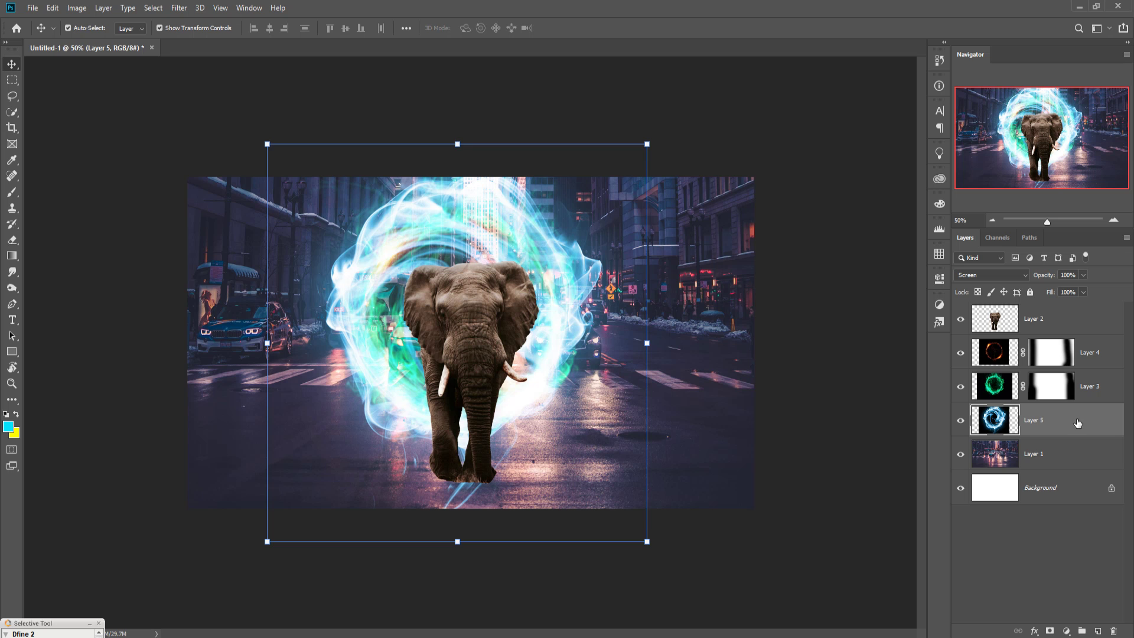
pyautogui.moveTo(650, 542); pyautogui.dragTo(649, 549)
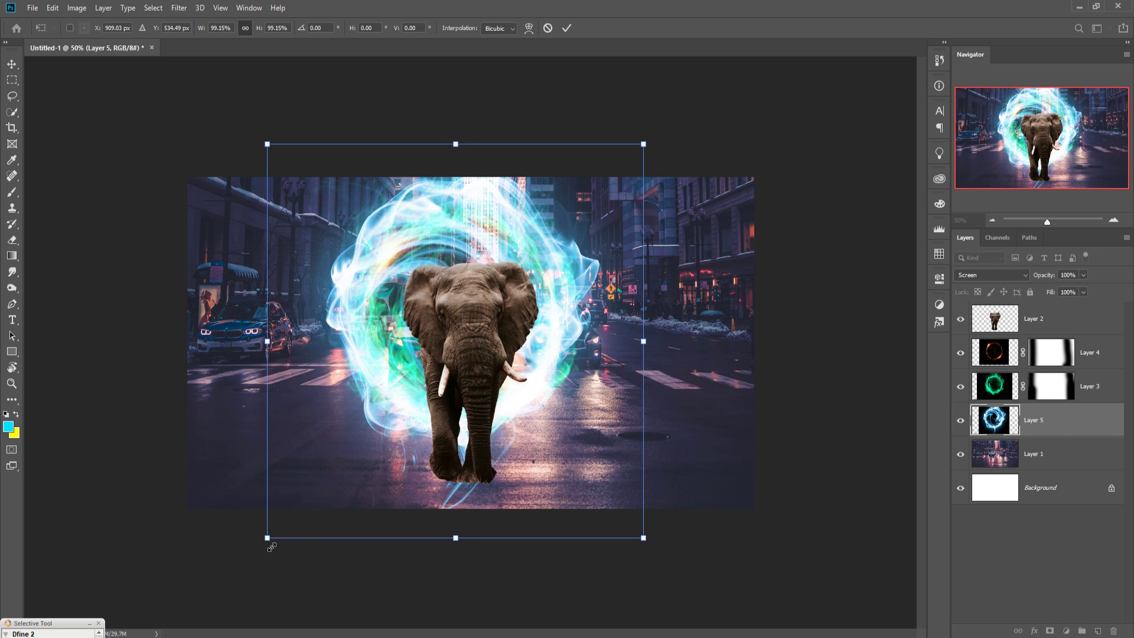
pyautogui.moveTo(273, 544); pyautogui.dragTo(277, 540)
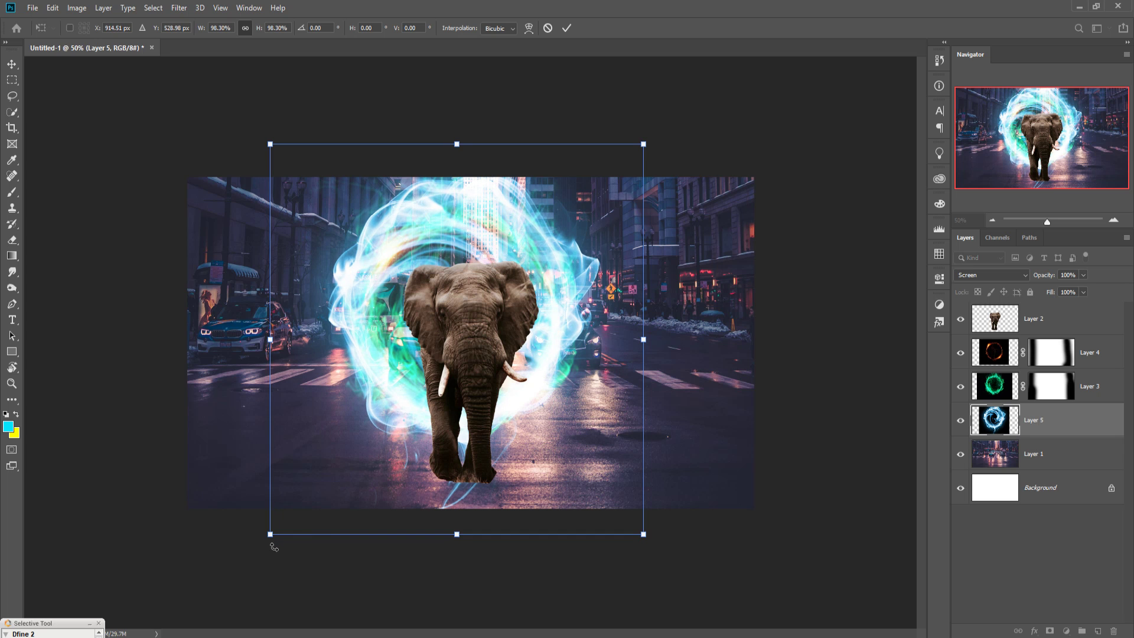
pyautogui.moveTo(520, 255); pyautogui.dragTo(527, 255)
pyautogui.click(565, 28)
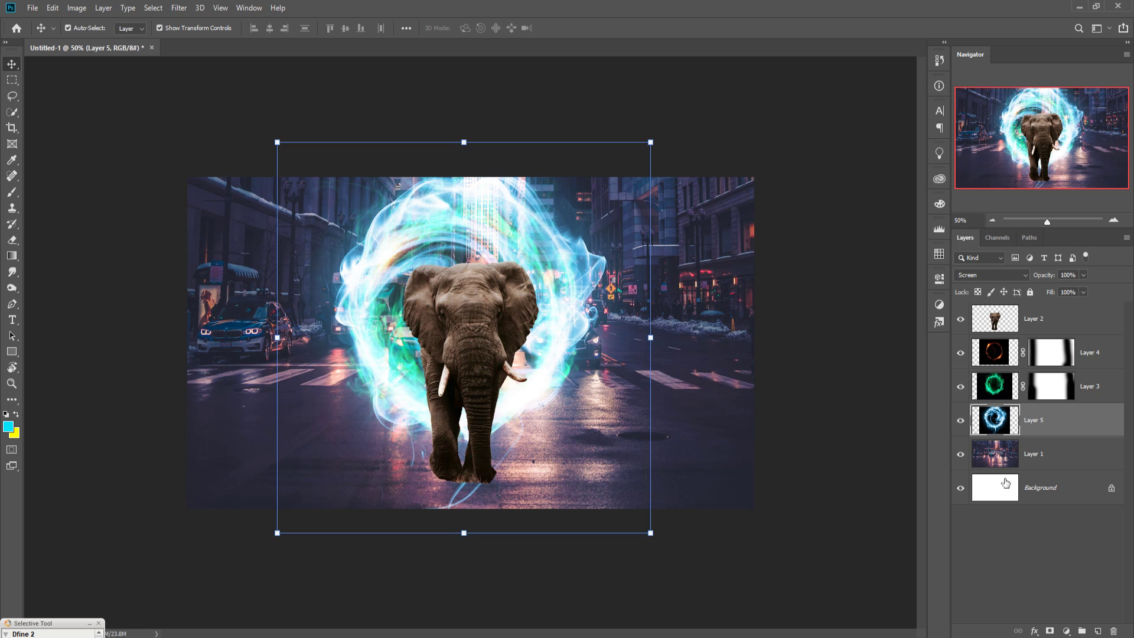
# Clip a Hue/Saturation adjustment to the blue swirl layer, colorized with hue 293 and saturation about 74.
pyautogui.click(1067, 631)
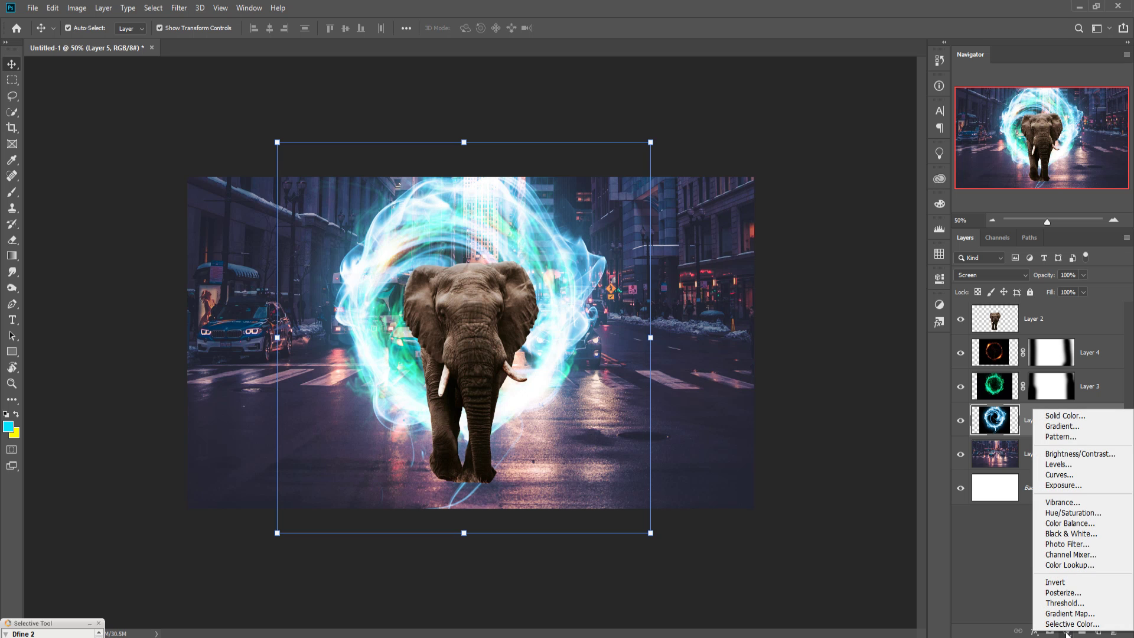
pyautogui.click(1072, 513)
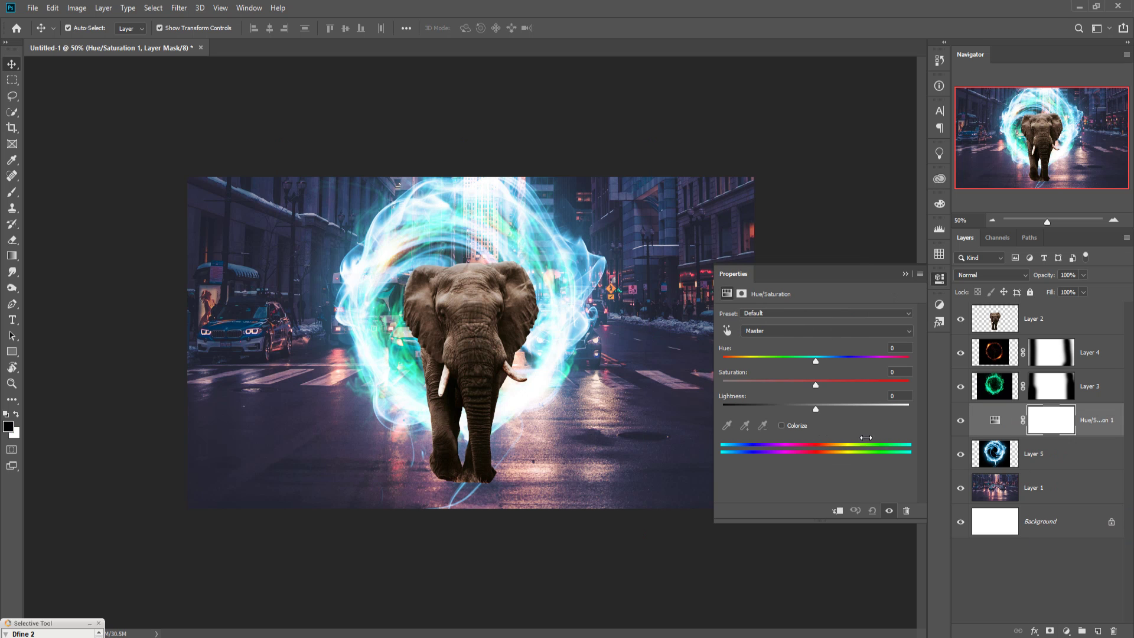
pyautogui.click(838, 511)
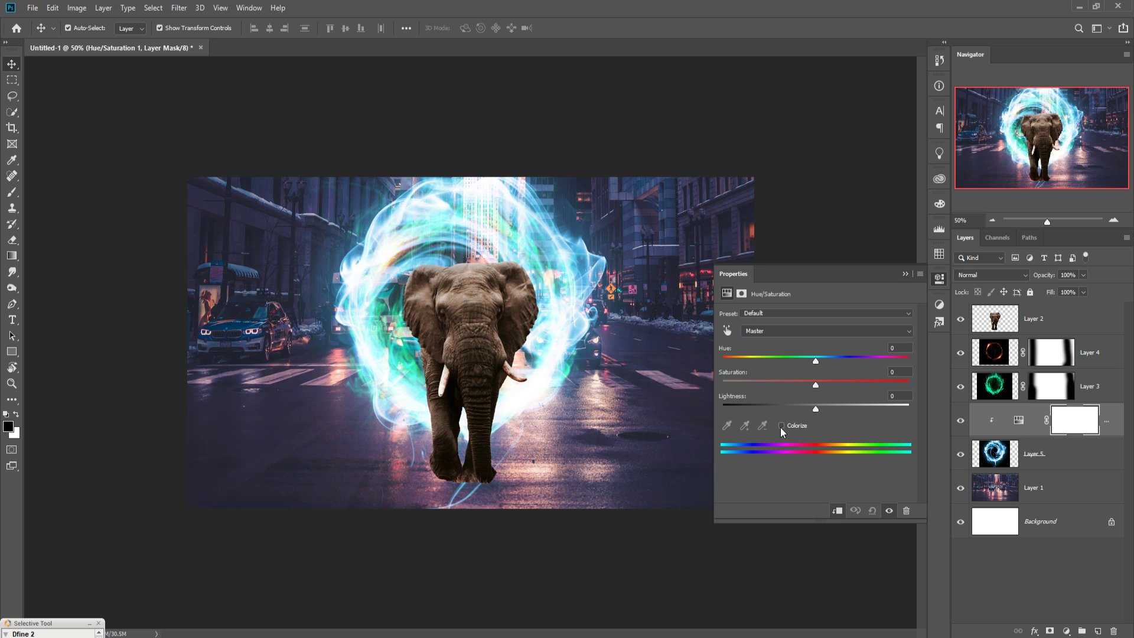
pyautogui.click(782, 426)
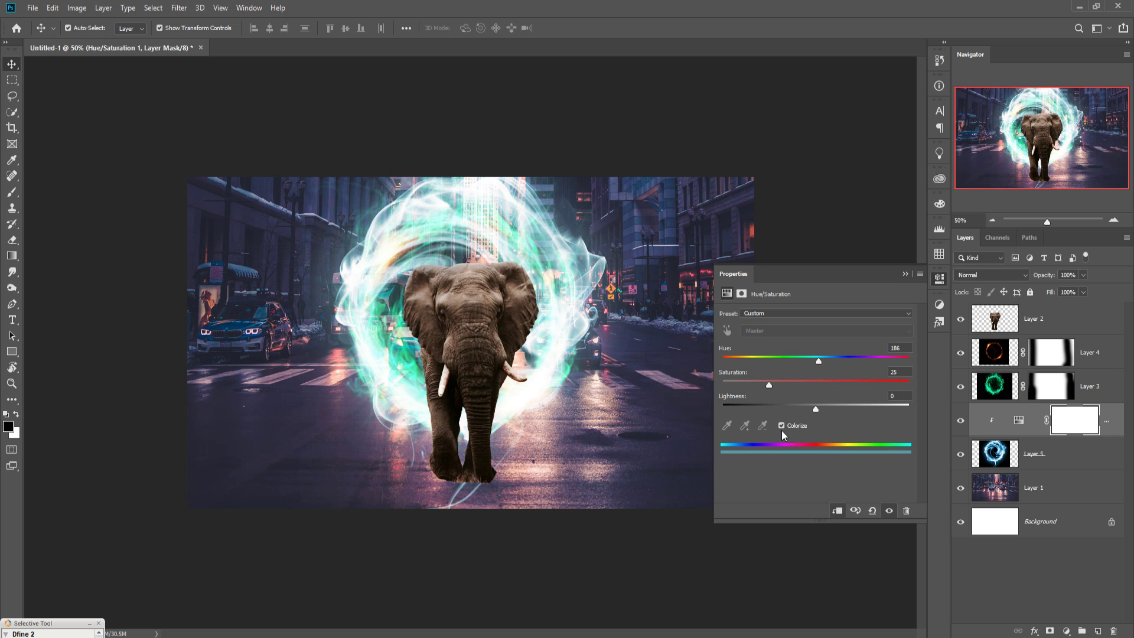
pyautogui.moveTo(817, 360); pyautogui.dragTo(875, 360)
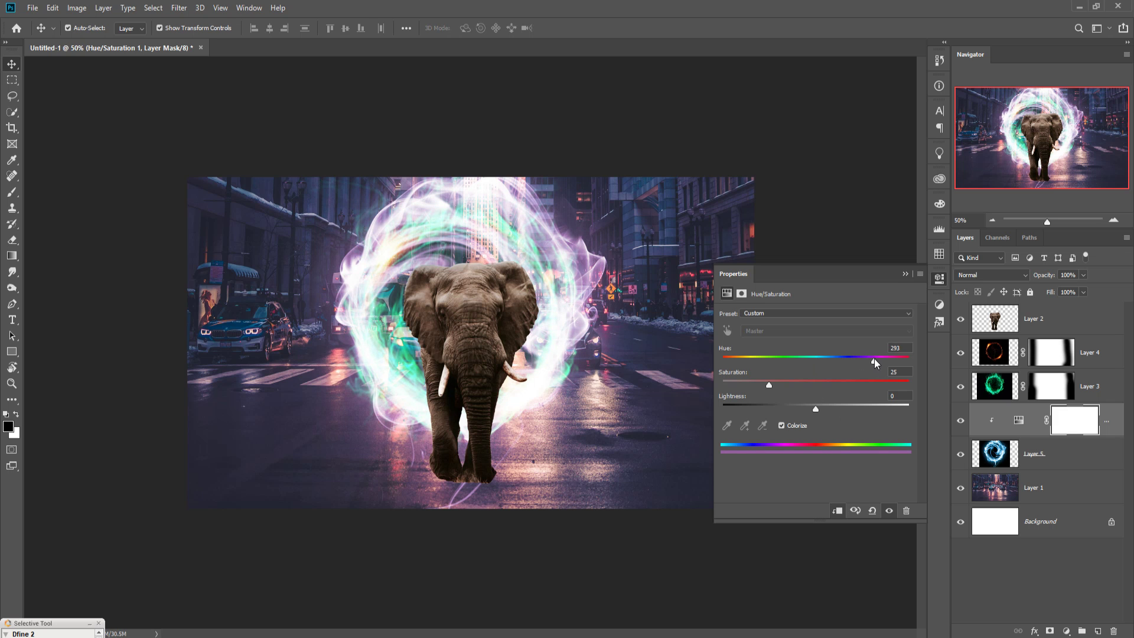
pyautogui.moveTo(769, 385); pyautogui.dragTo(791, 385)
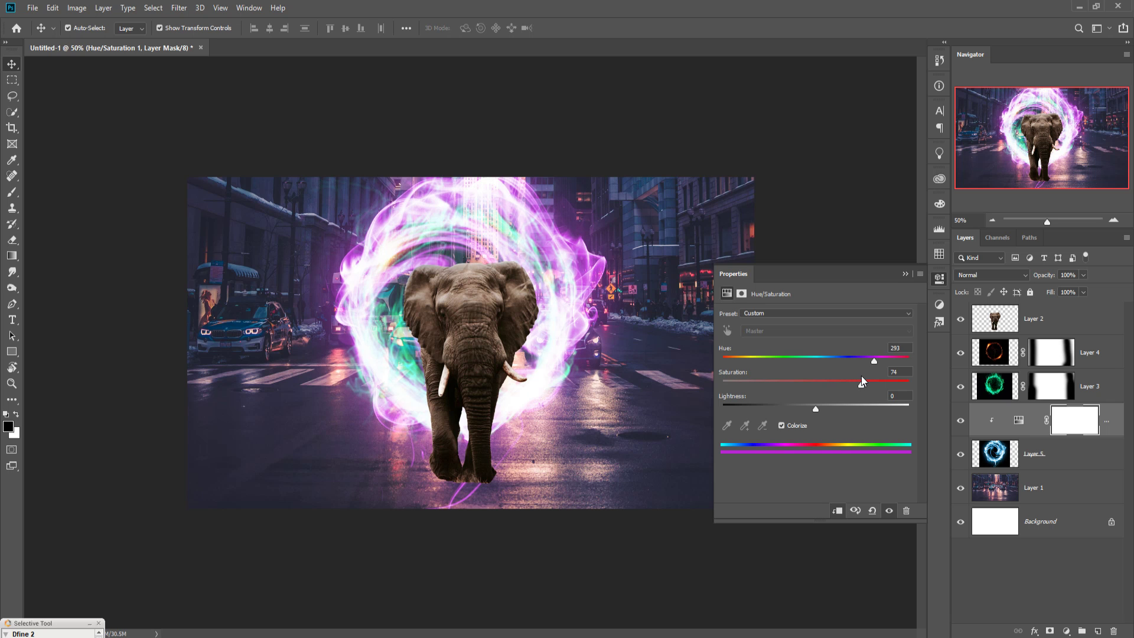
pyautogui.moveTo(863, 382); pyautogui.dragTo(859, 386)
pyautogui.click(904, 273)
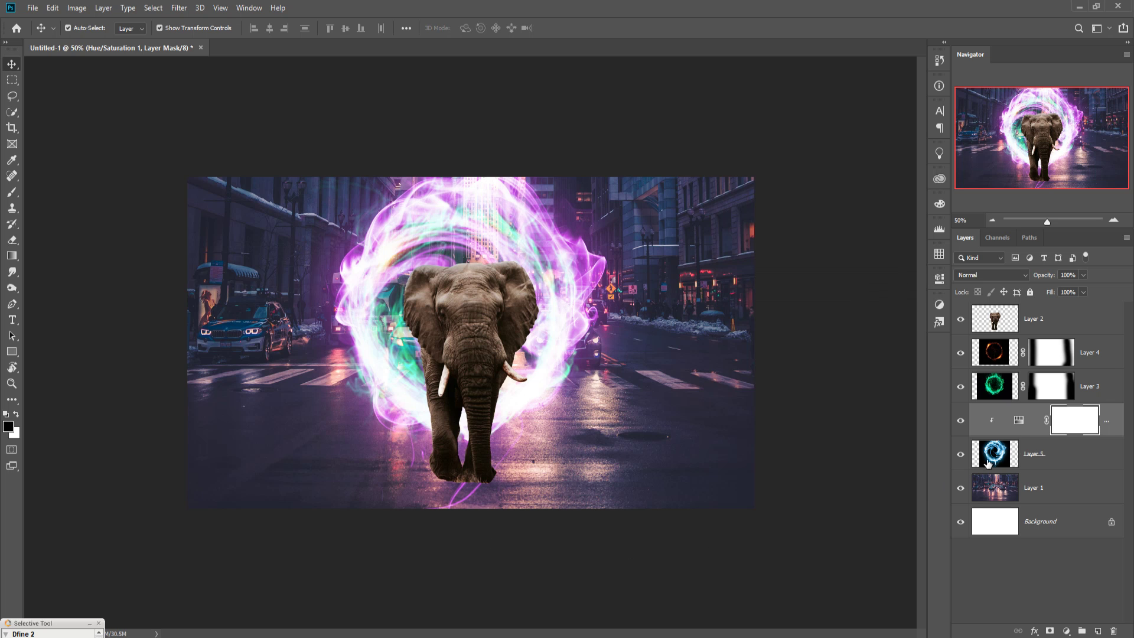
# Add a layer above the orange ring layer and paint a soft black (000000) shadow under the elephant's feet with a 400 px brush.
pyautogui.click(1060, 457)
pyautogui.click(1101, 353)
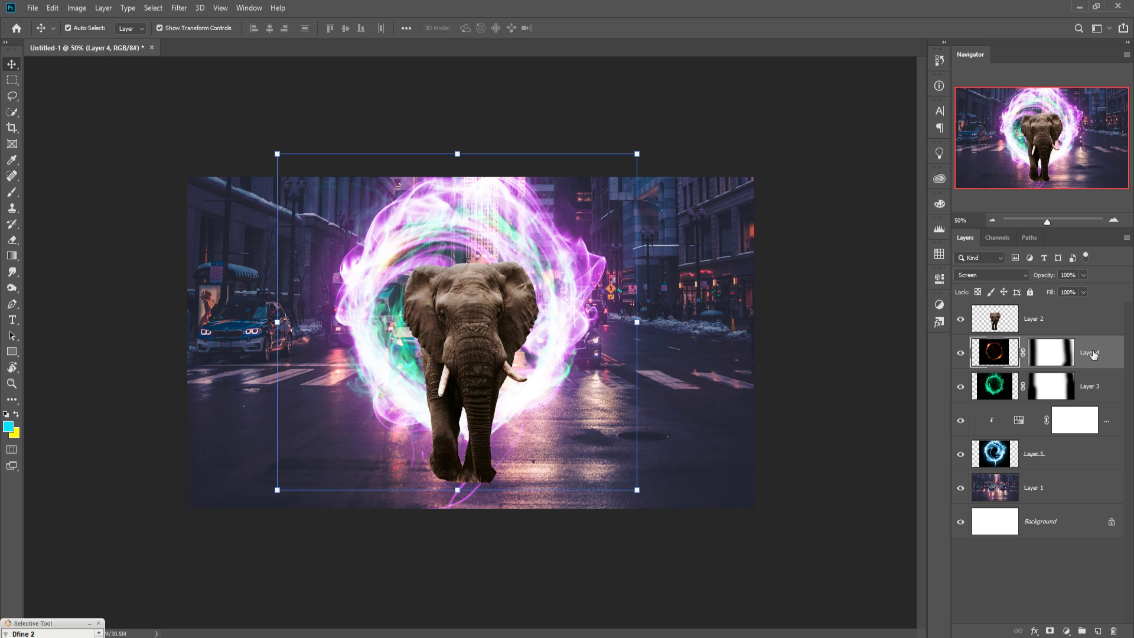
pyautogui.click(1098, 631)
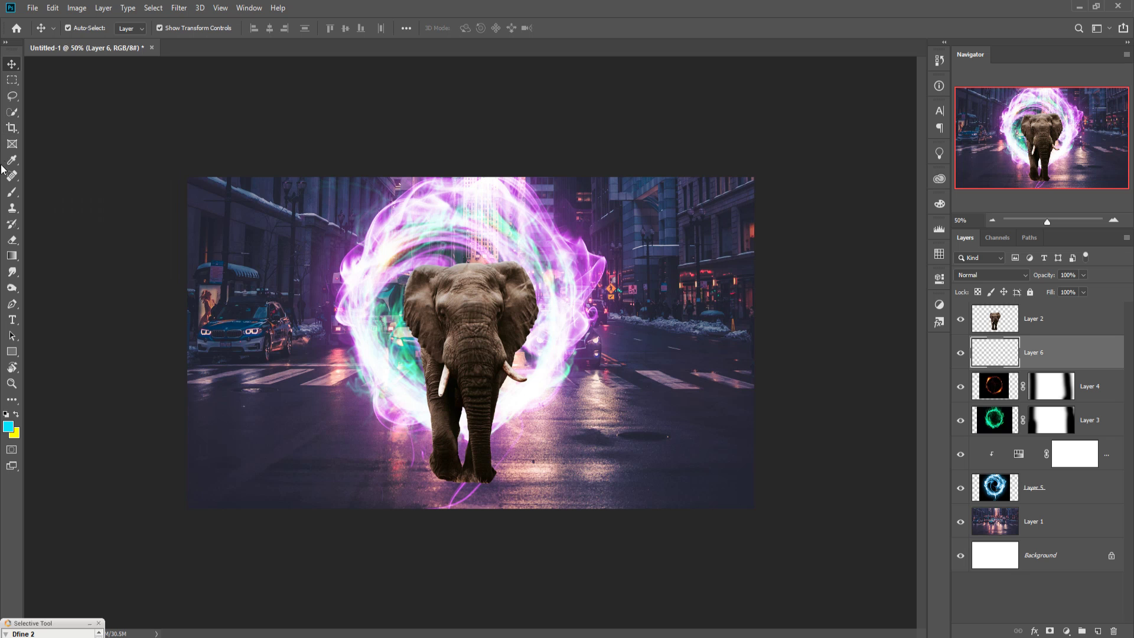
pyautogui.click(12, 192)
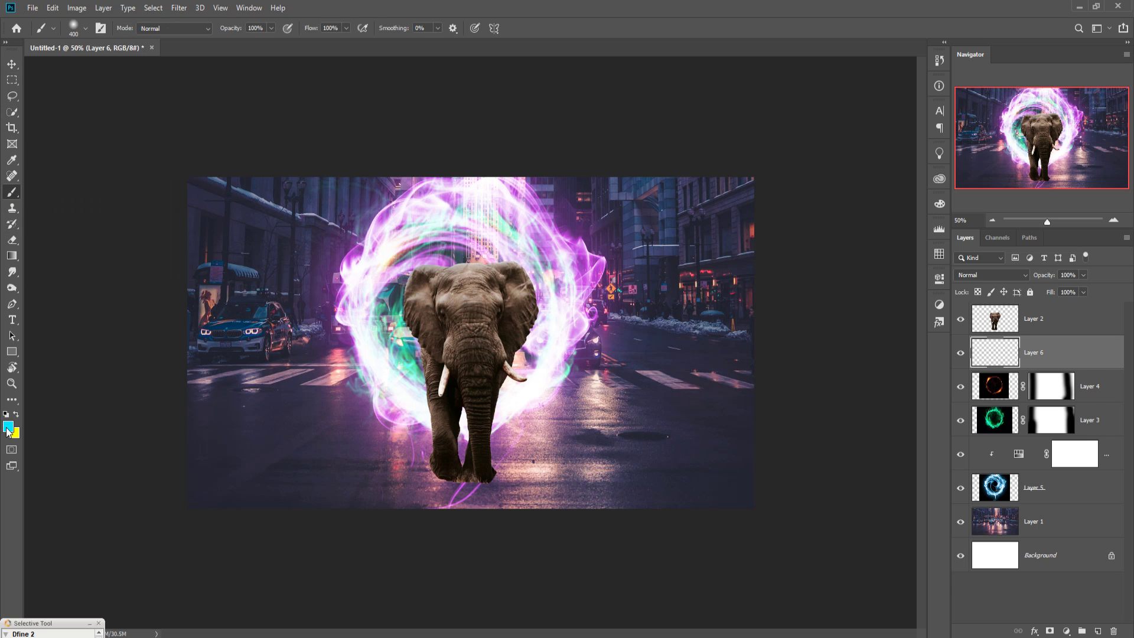
pyautogui.click(8, 427)
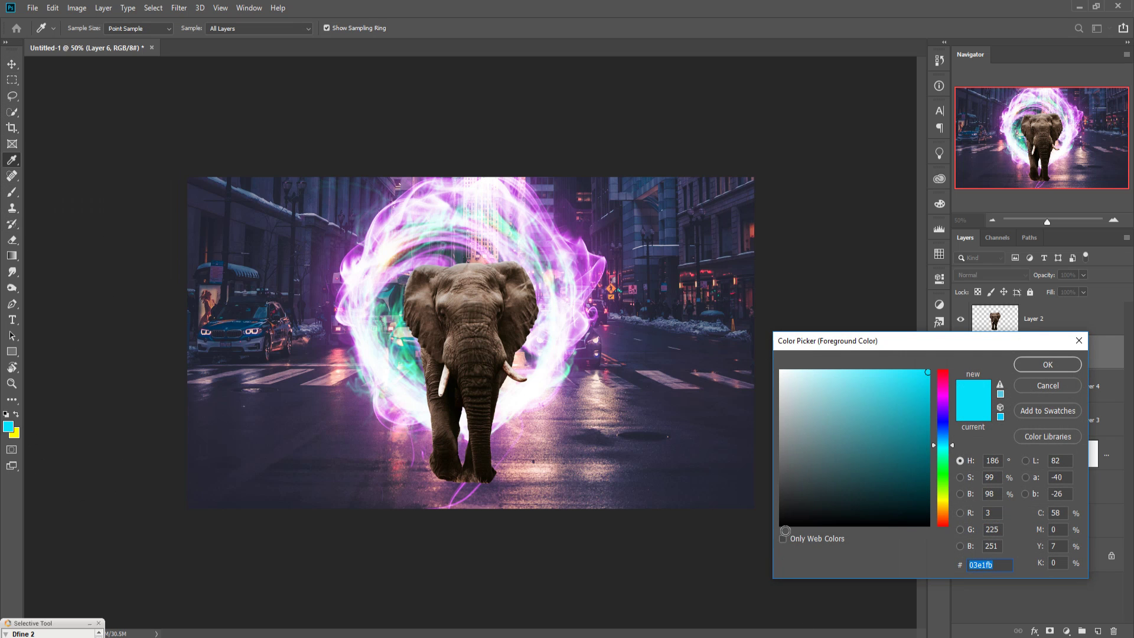
pyautogui.click(781, 525)
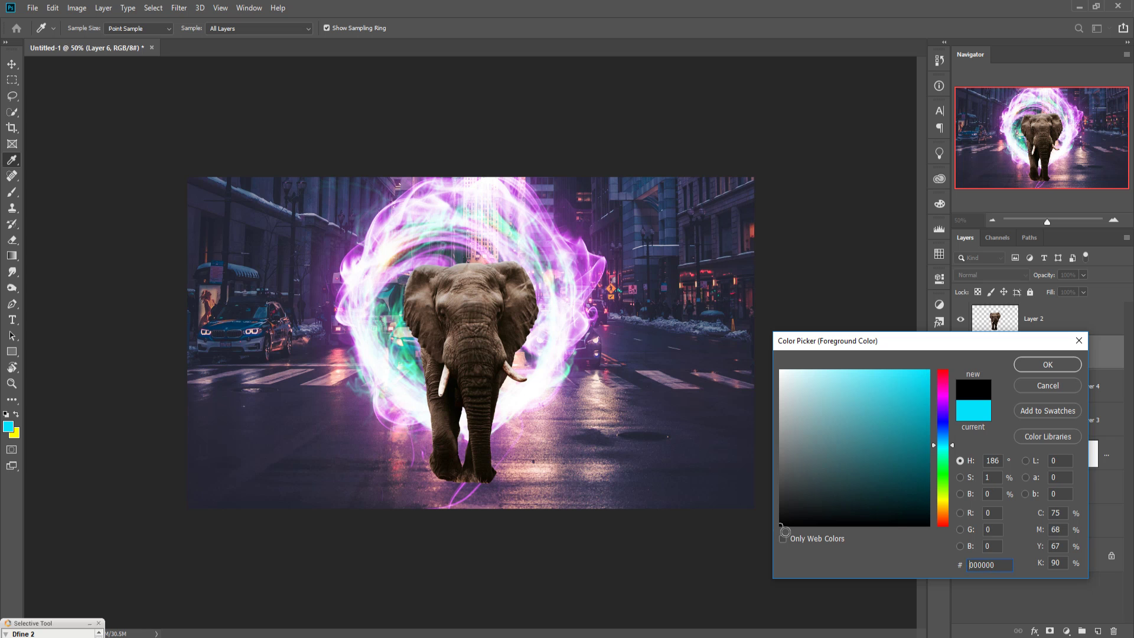
pyautogui.click(1056, 369)
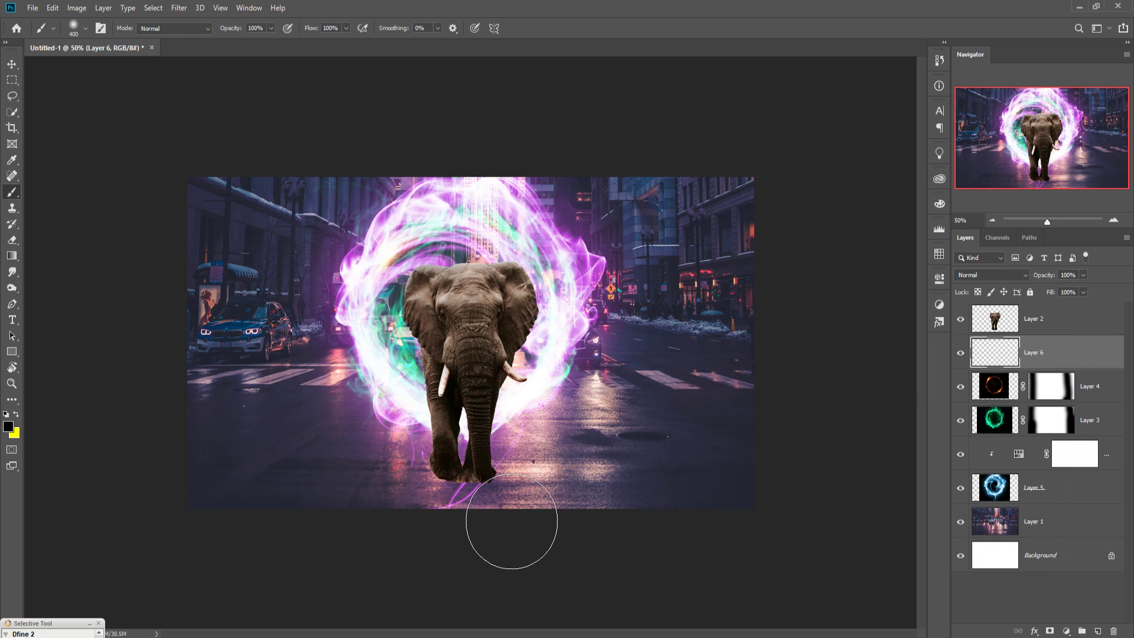
pyautogui.moveTo(512, 521); pyautogui.dragTo(512, 524)
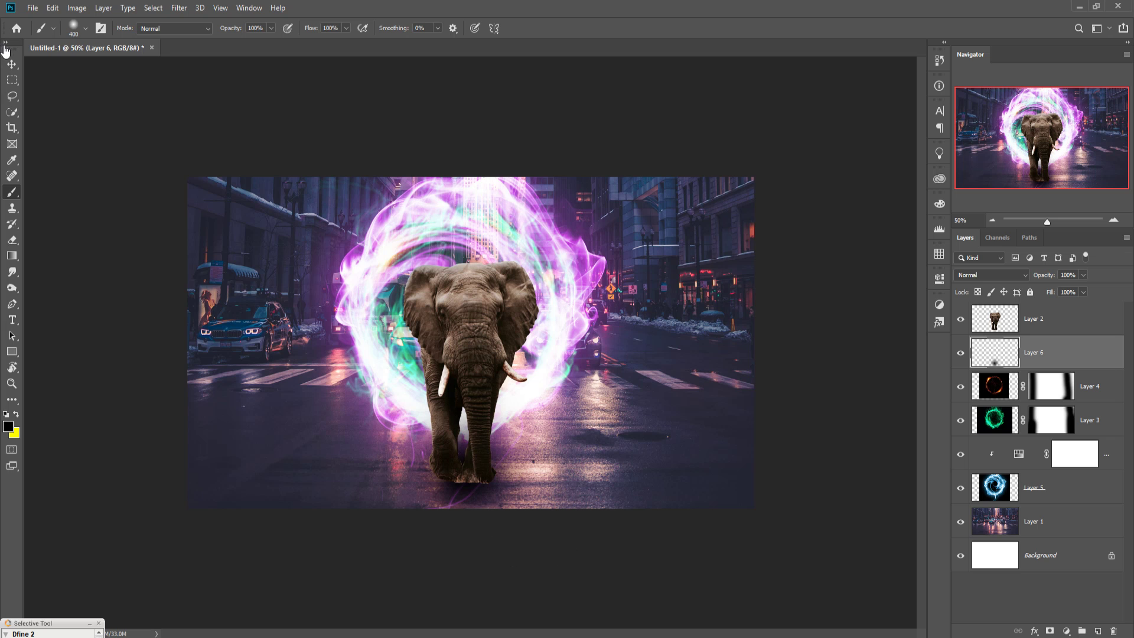
# Stretch the foot shadow layer to about 104.62% width and 127.44% height.
pyautogui.click(13, 67)
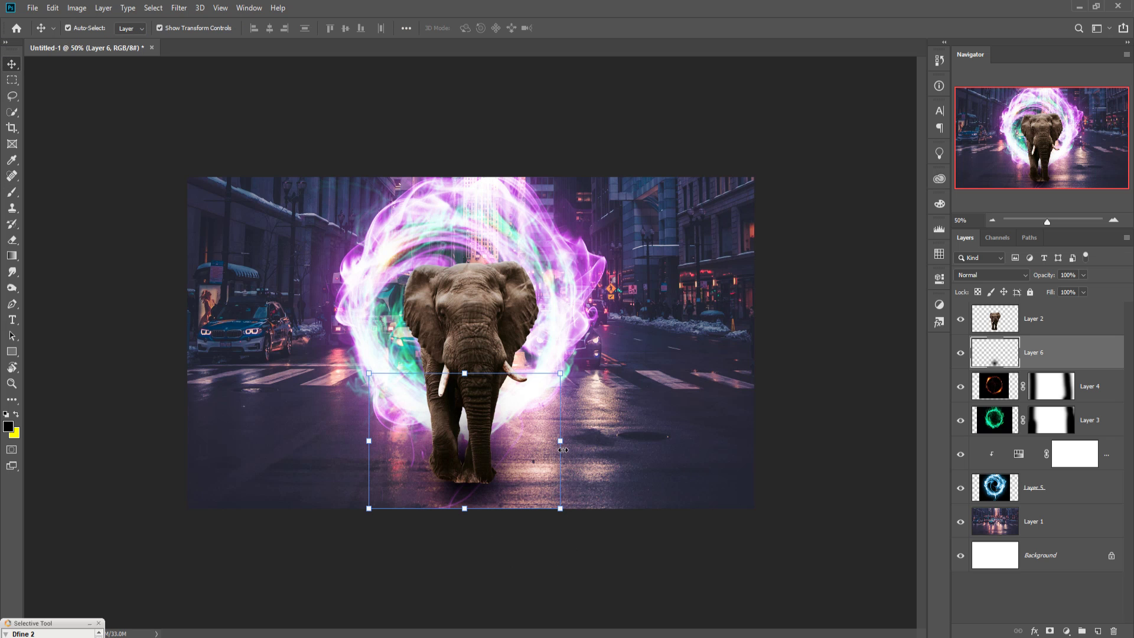
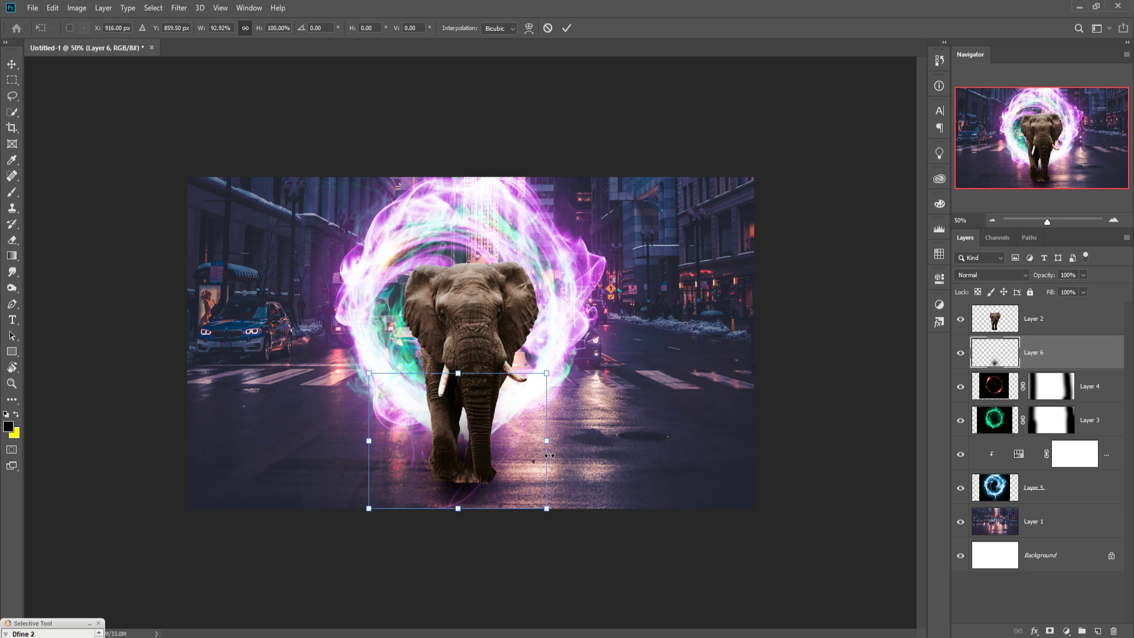
pyautogui.moveTo(373, 447); pyautogui.dragTo(374, 448)
pyautogui.moveTo(551, 448); pyautogui.dragTo(555, 447)
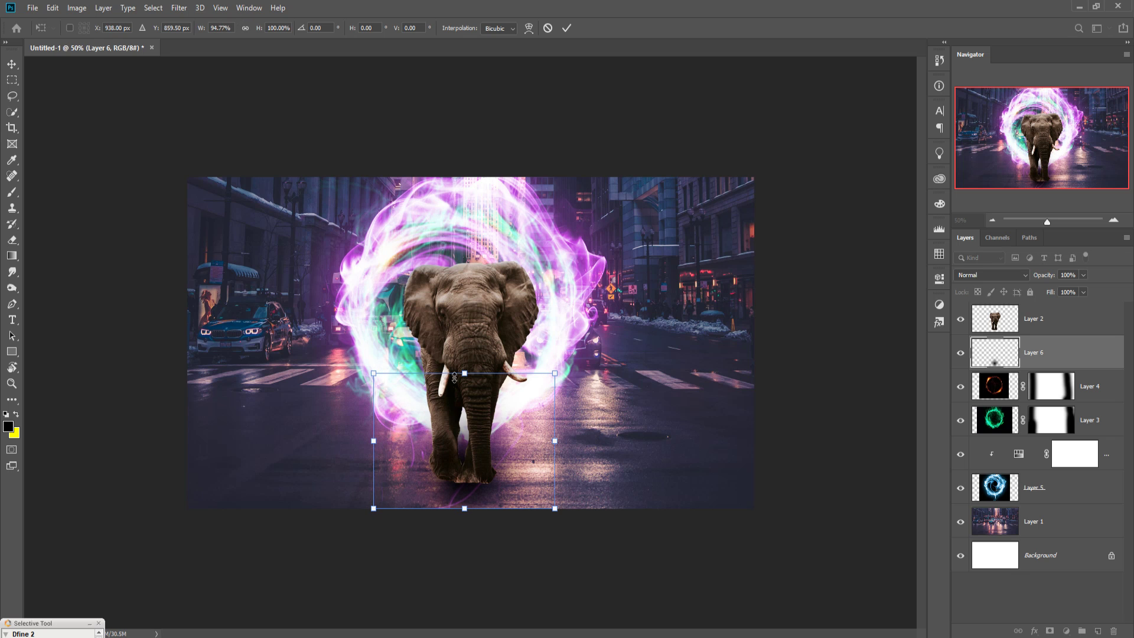
pyautogui.moveTo(465, 373); pyautogui.dragTo(466, 351)
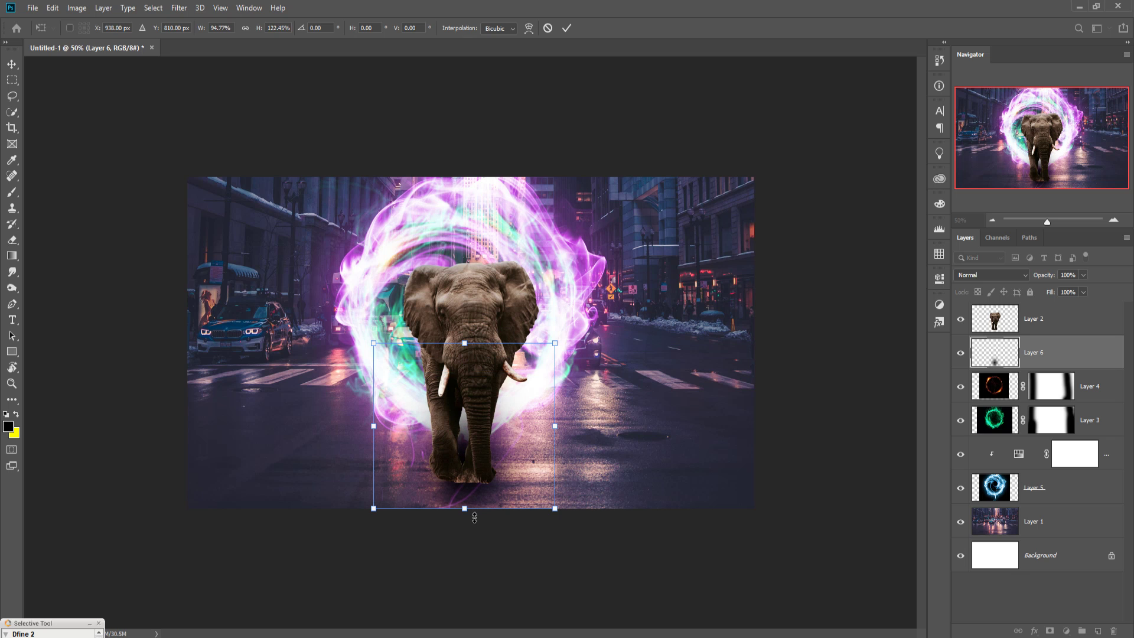
pyautogui.moveTo(465, 508); pyautogui.dragTo(467, 516)
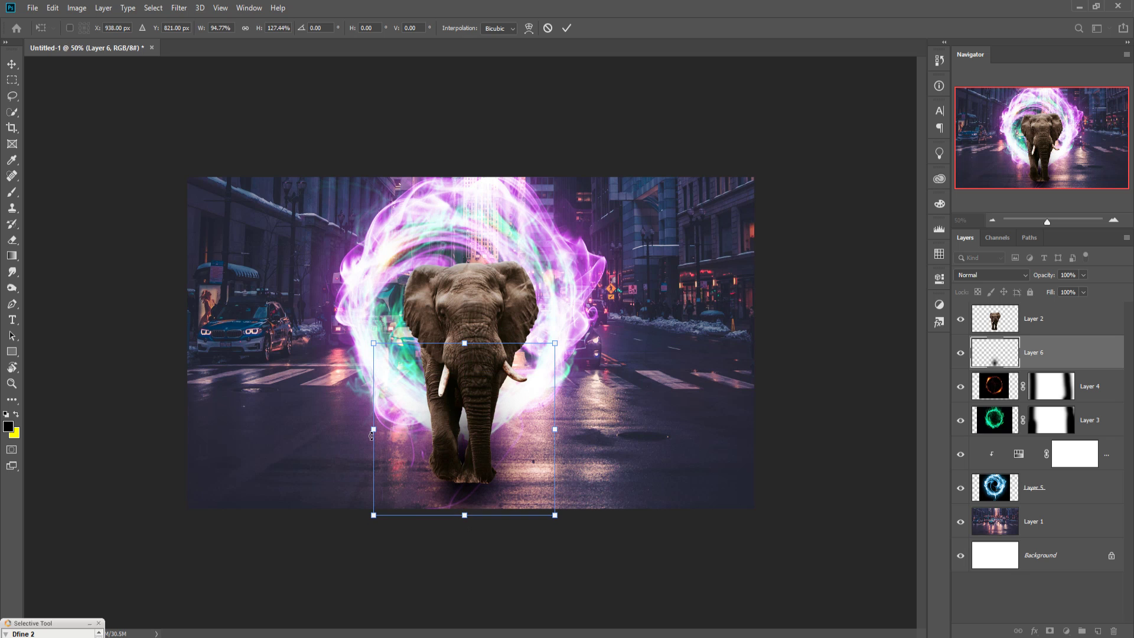
pyautogui.moveTo(376, 436); pyautogui.dragTo(357, 442)
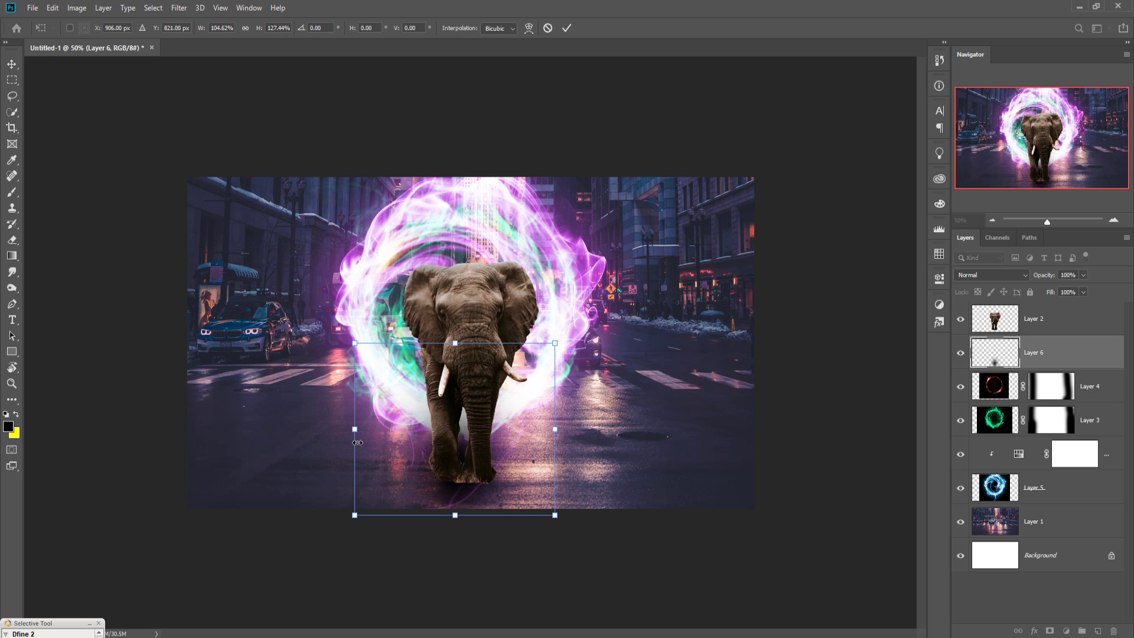
pyautogui.click(567, 28)
# Add a new layer above the elephant and fill it with 50% Gray in Normal mode at 100% opacity.
pyautogui.click(1073, 326)
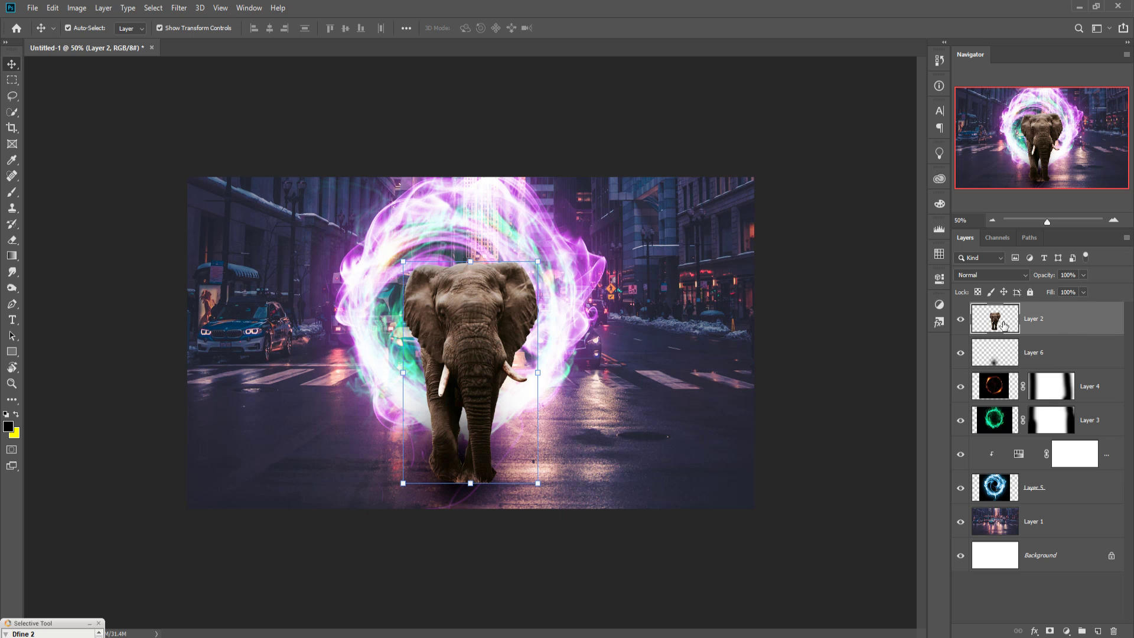
pyautogui.click(1100, 630)
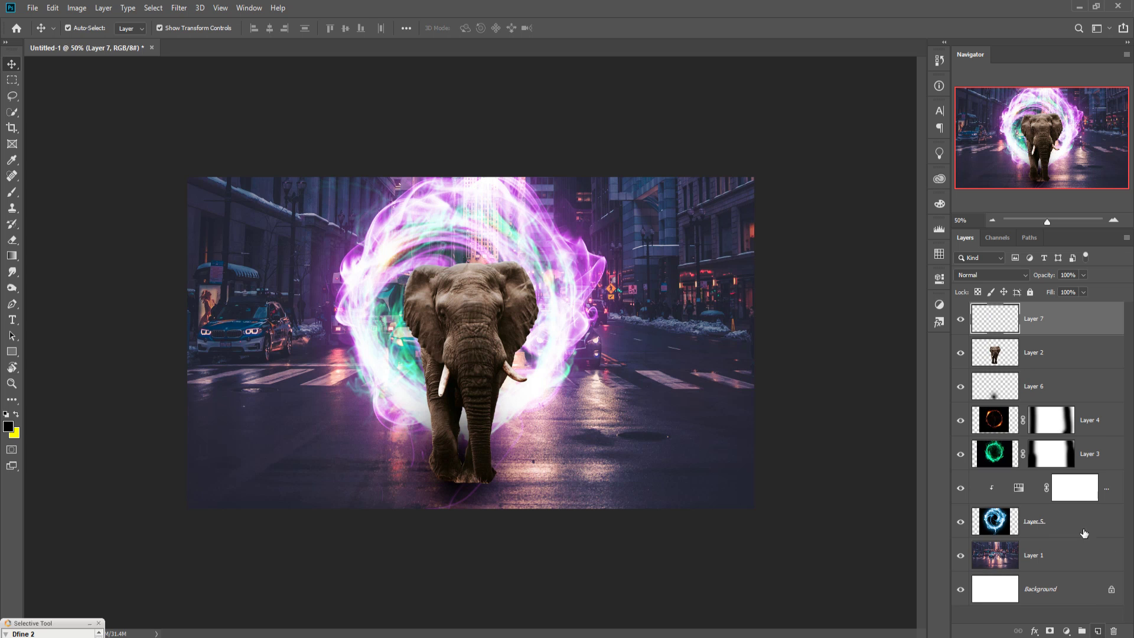
pyautogui.click(56, 10)
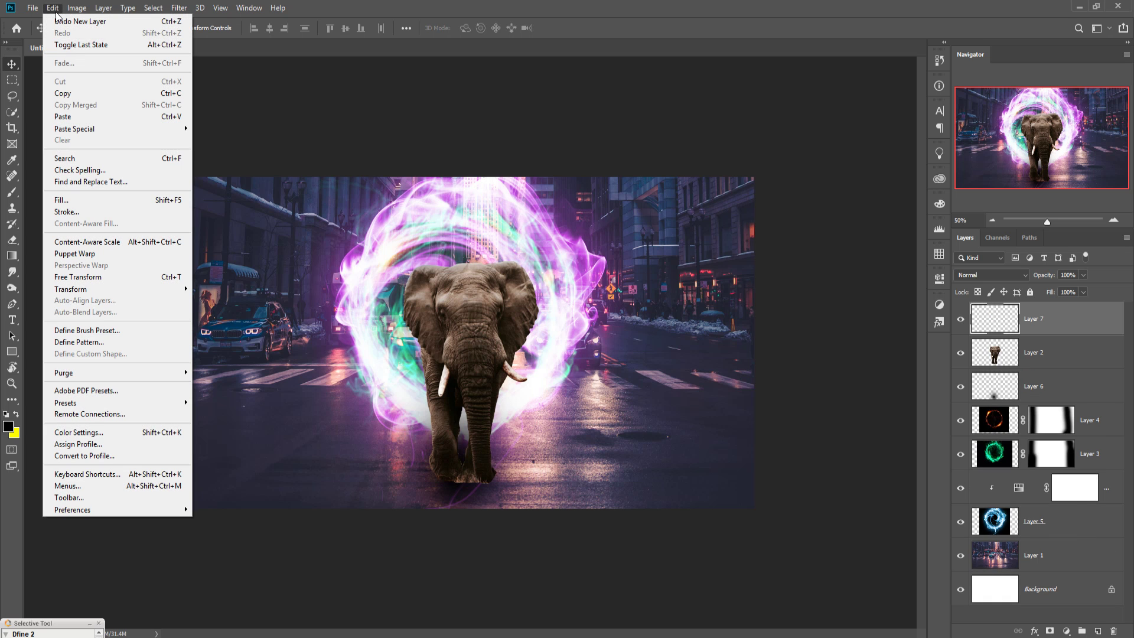
pyautogui.click(62, 201)
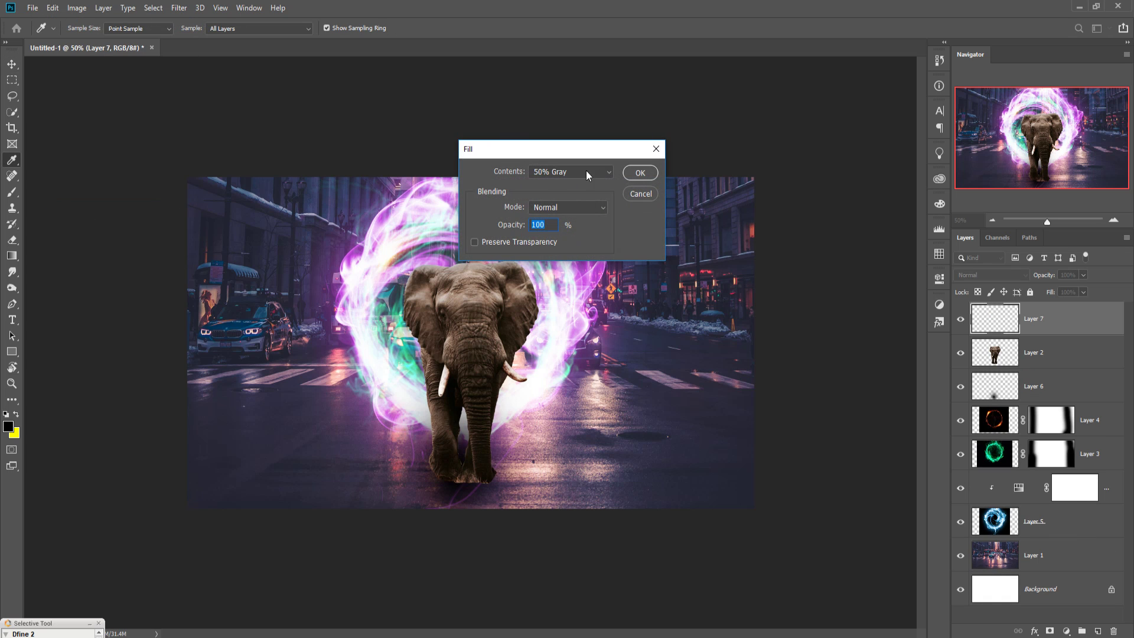
pyautogui.click(627, 174)
pyautogui.press('v')
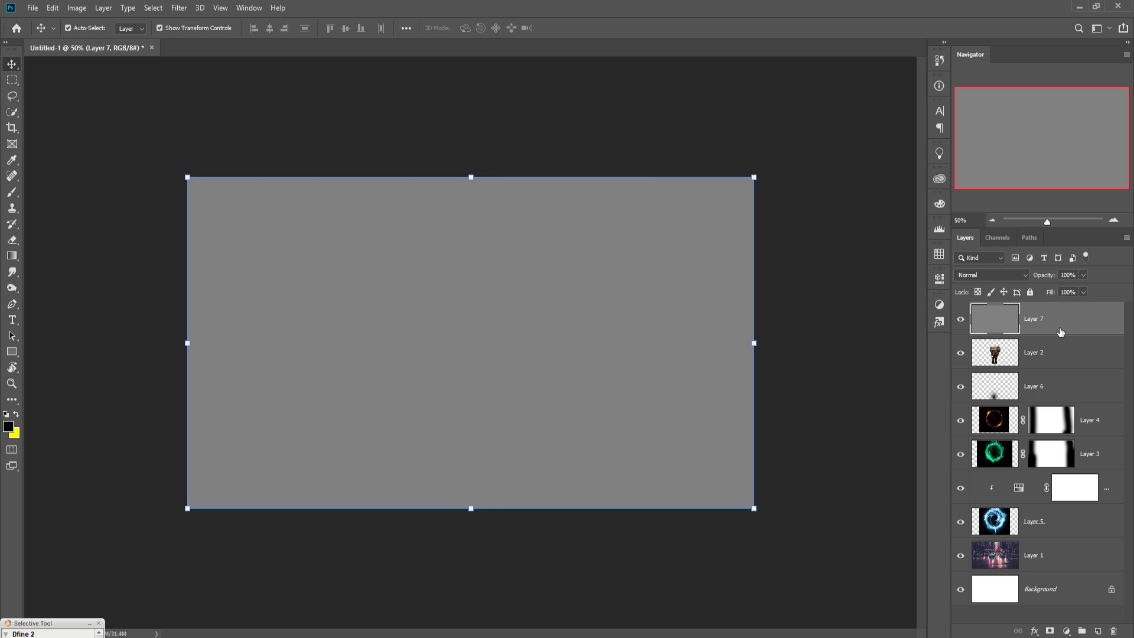
# Clip the gray layer to the elephant layer and set its blend mode to Overlay.
pyautogui.rightClick(1061, 319)
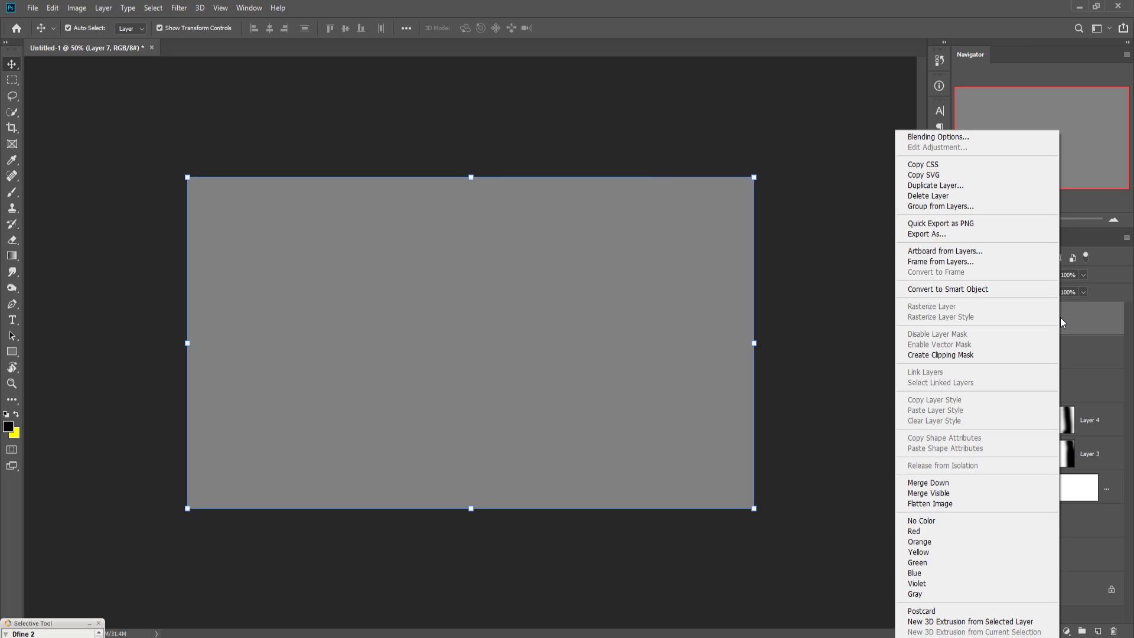
pyautogui.click(944, 357)
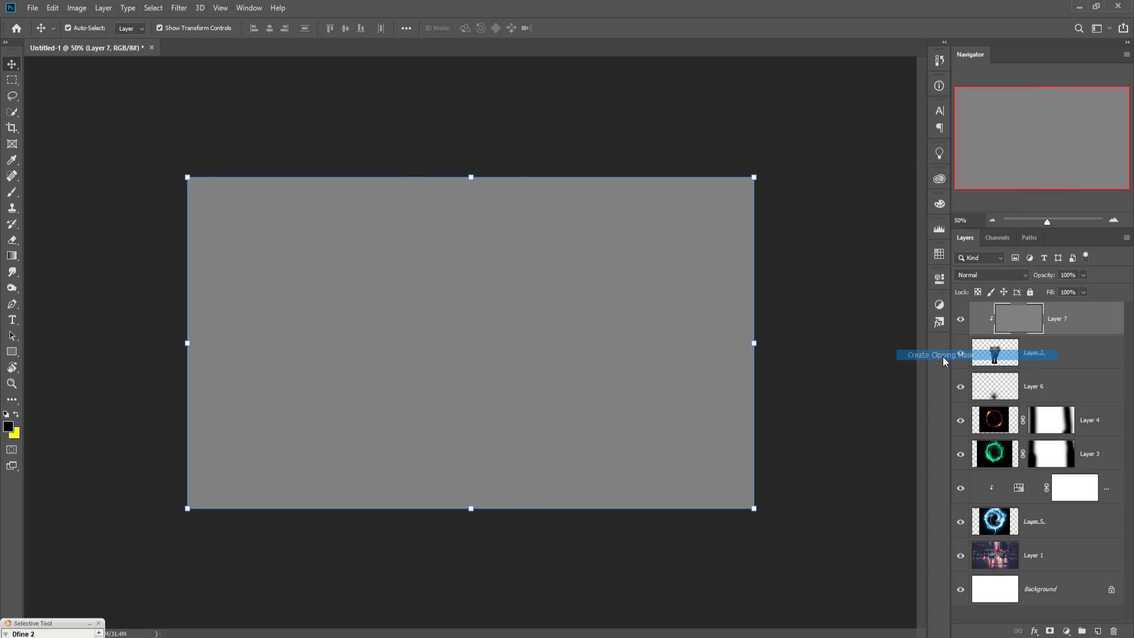
pyautogui.click(995, 275)
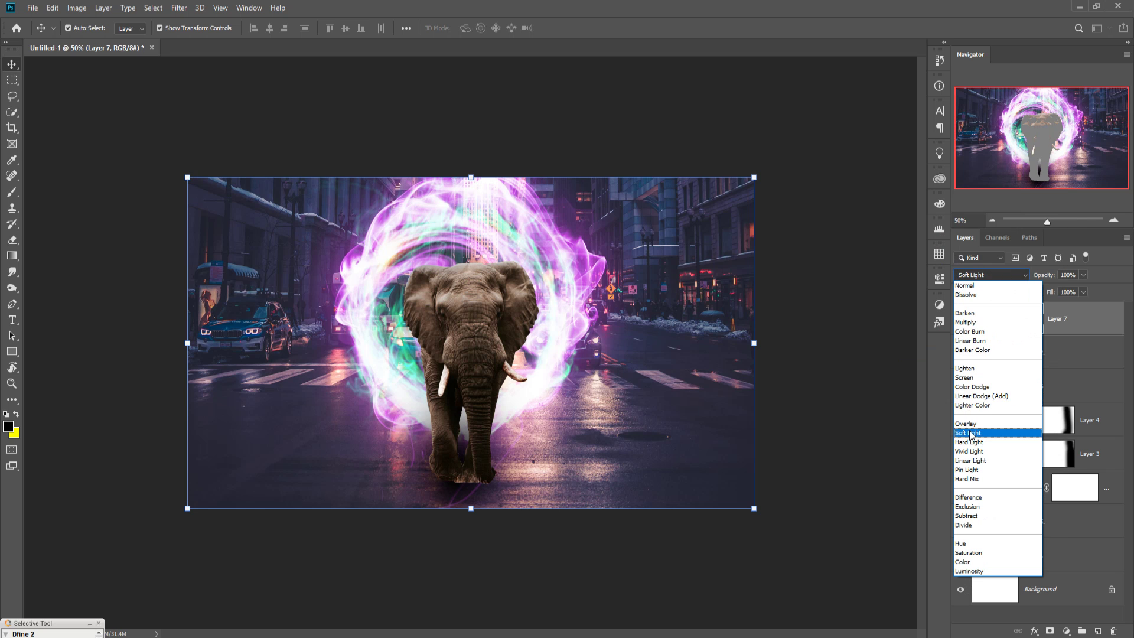
pyautogui.click(966, 424)
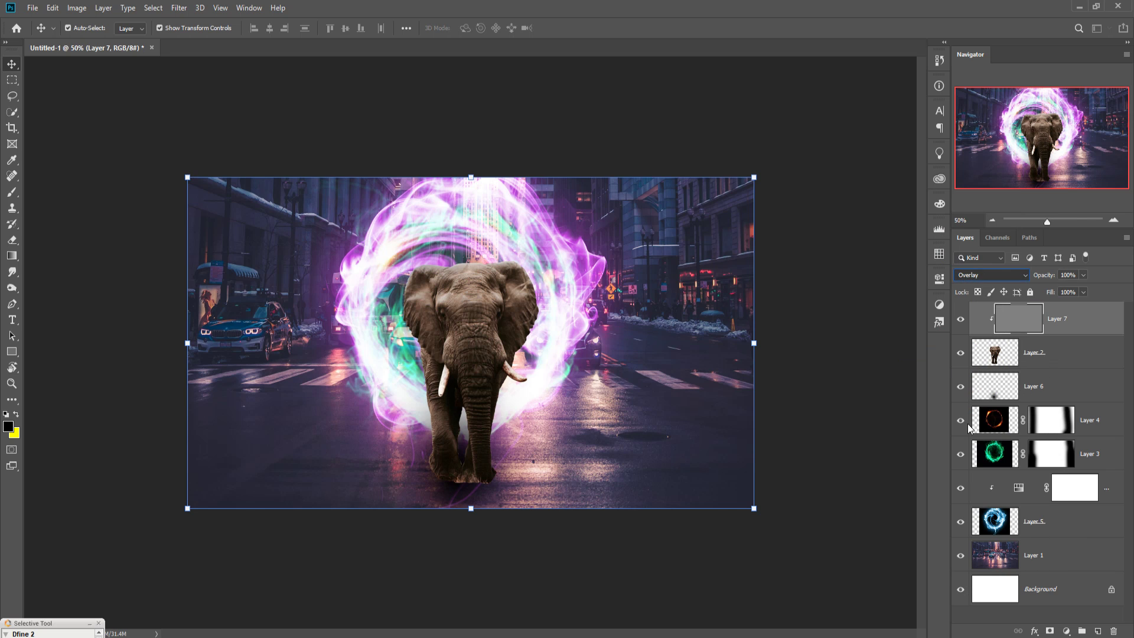
# Darken the elephant's feet on the gray layer using a 60 px Burn tool with Midtones range and 12% exposure.
pyautogui.rightClick(11, 288)
pyautogui.click(47, 301)
pyautogui.moveTo(479, 496)
pyautogui.mouseDown()
pyautogui.moveTo(469, 486)
pyautogui.moveTo(463, 493)
pyautogui.moveTo(486, 491)
pyautogui.mouseUp()
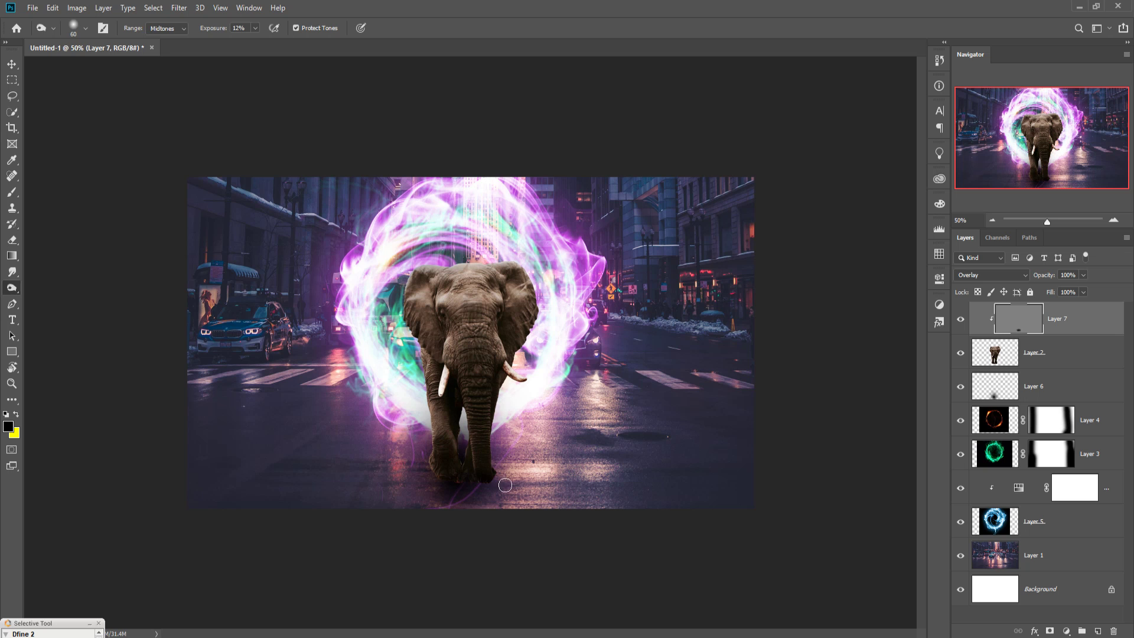
pyautogui.click(12, 63)
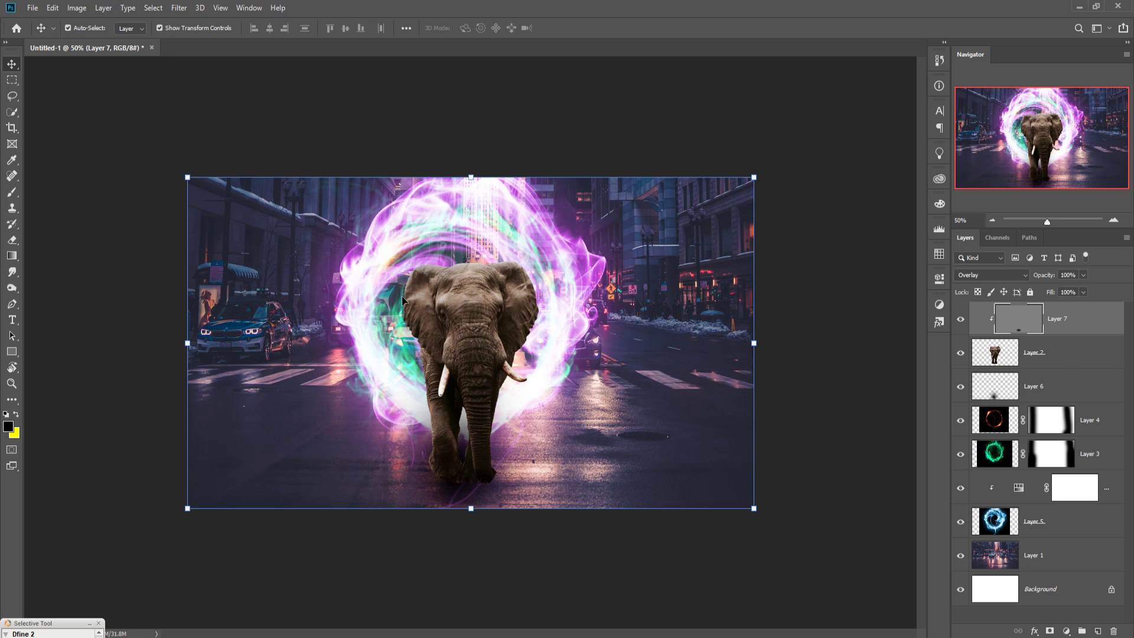
# Add a new layer above the orange ring layer and paint one soft 400 px black spot behind the elephant.
pyautogui.click(1049, 351)
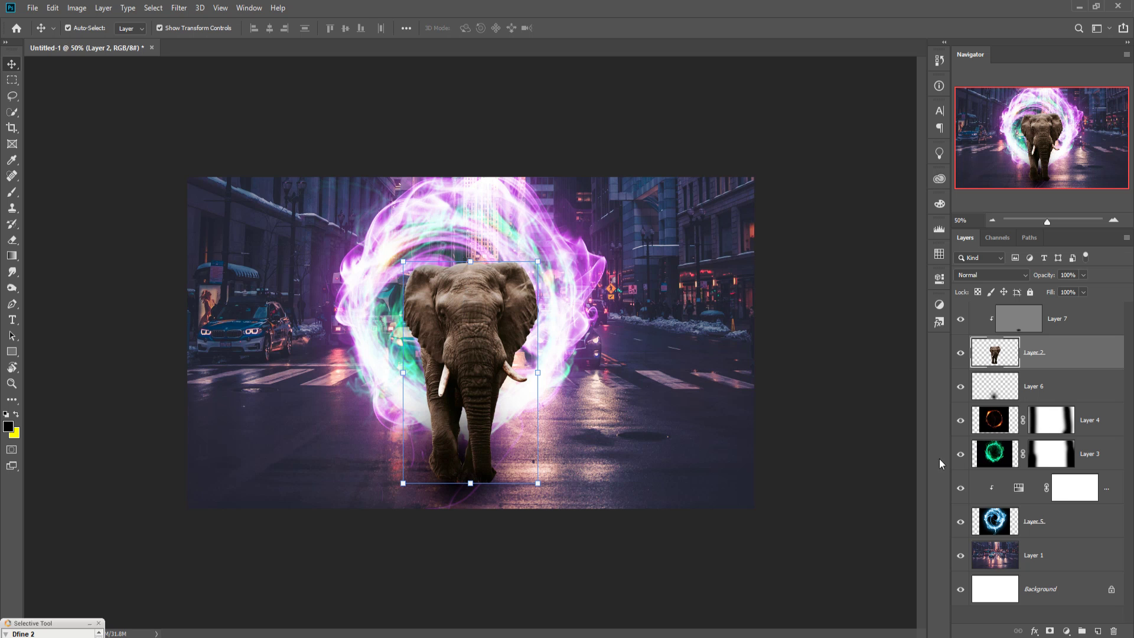
pyautogui.click(1105, 424)
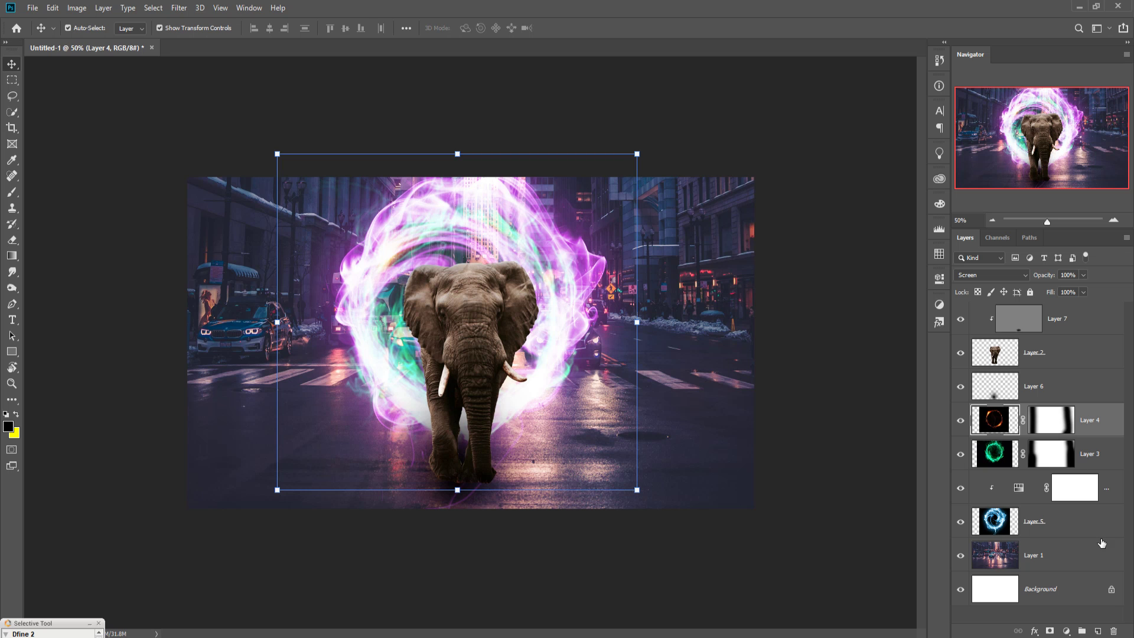
pyautogui.click(1098, 631)
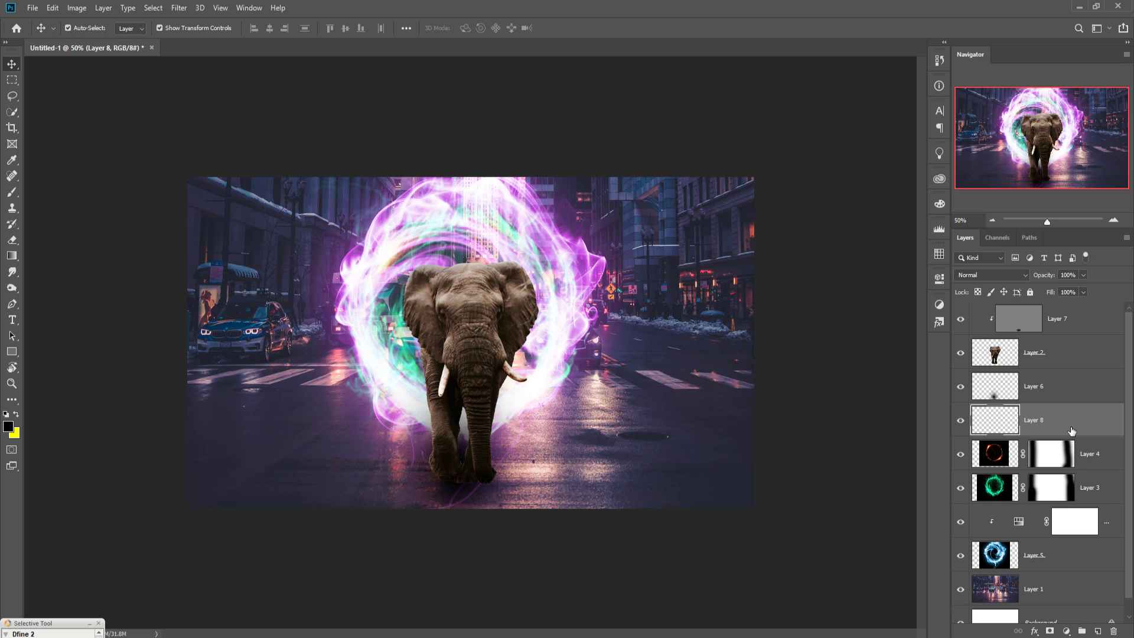
pyautogui.click(12, 191)
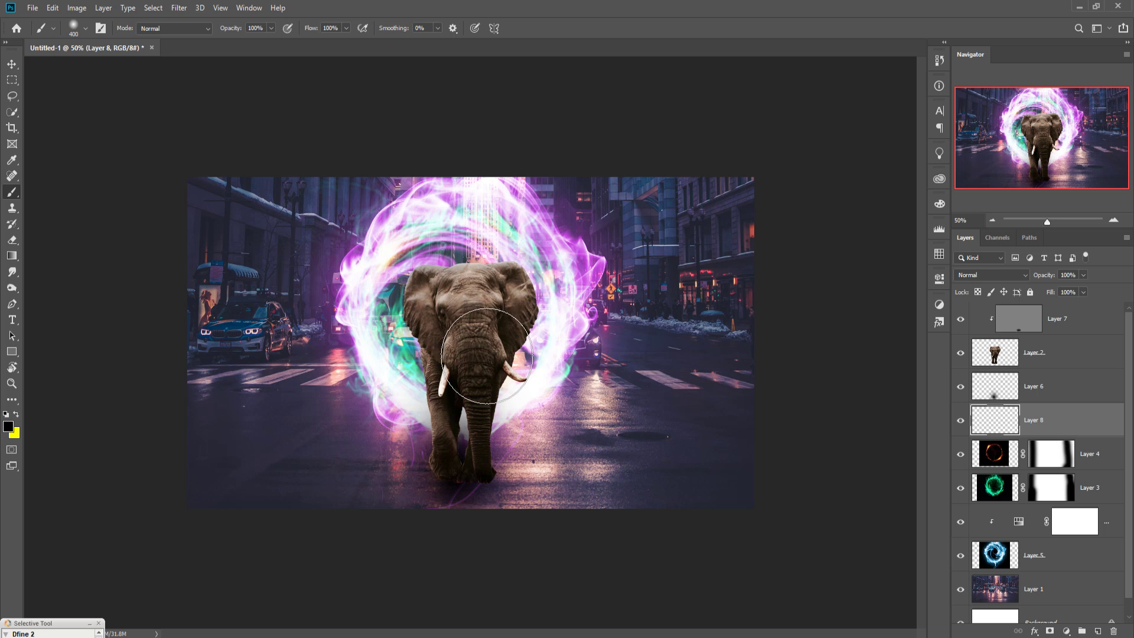
pyautogui.click(505, 358)
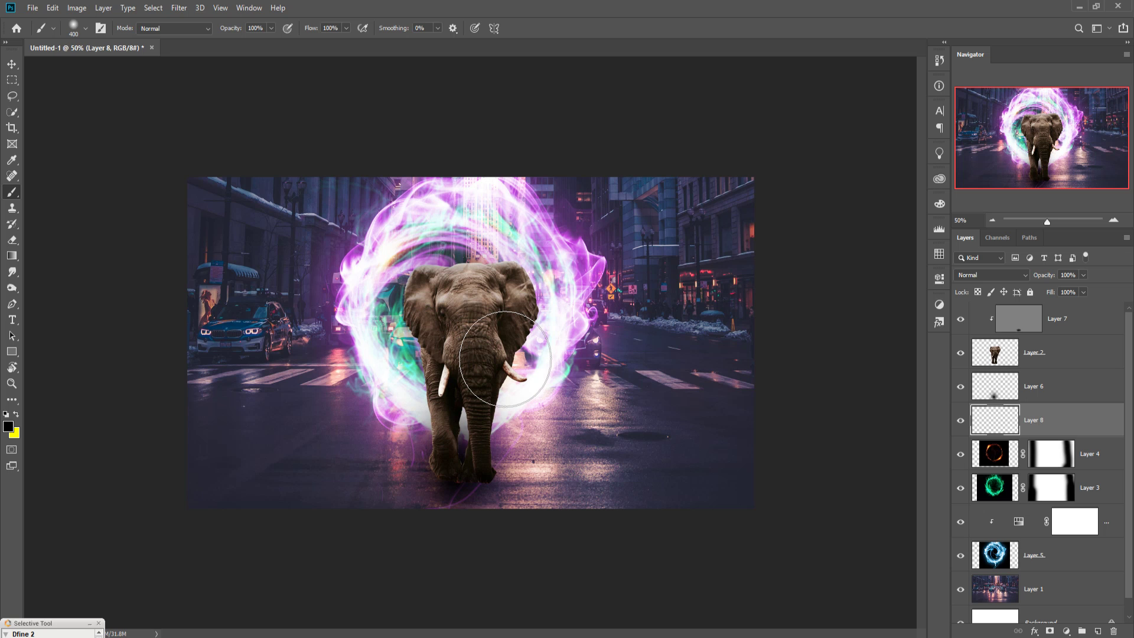
# Enlarge the black spot to about 230.59% and centre it behind the elephant.
pyautogui.click(9, 66)
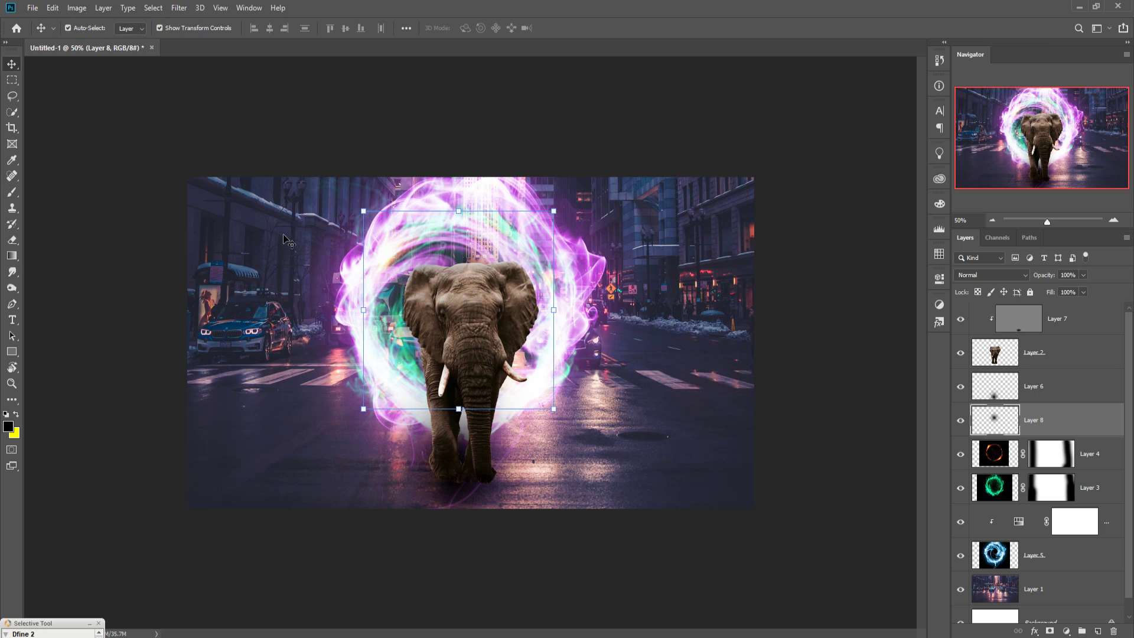
pyautogui.moveTo(562, 413); pyautogui.dragTo(597, 449)
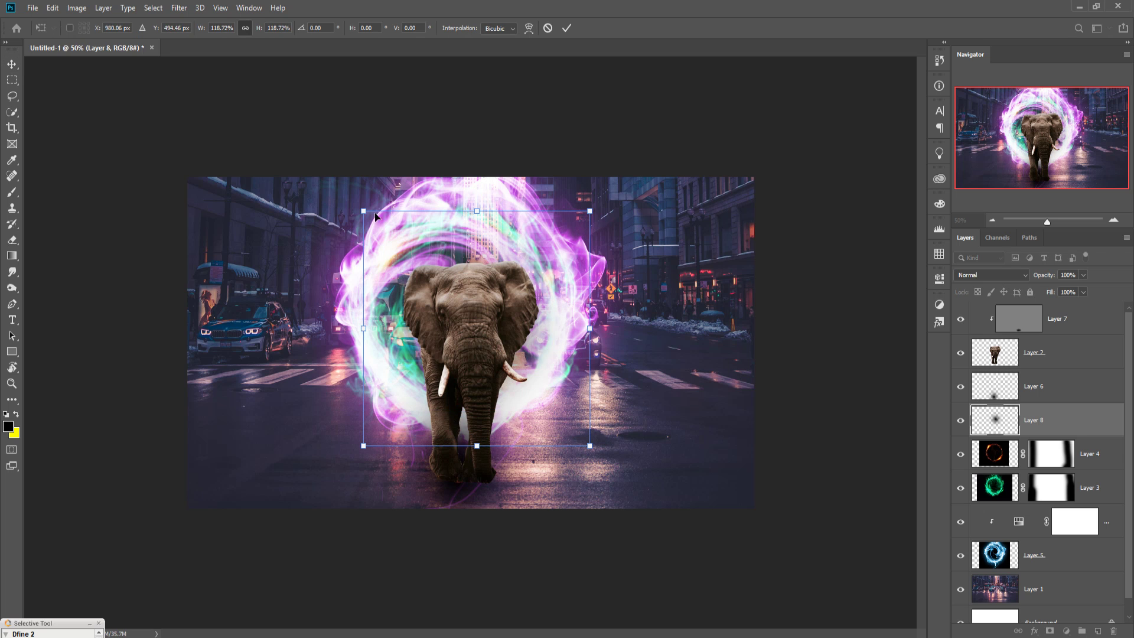
pyautogui.moveTo(371, 216); pyautogui.dragTo(303, 146)
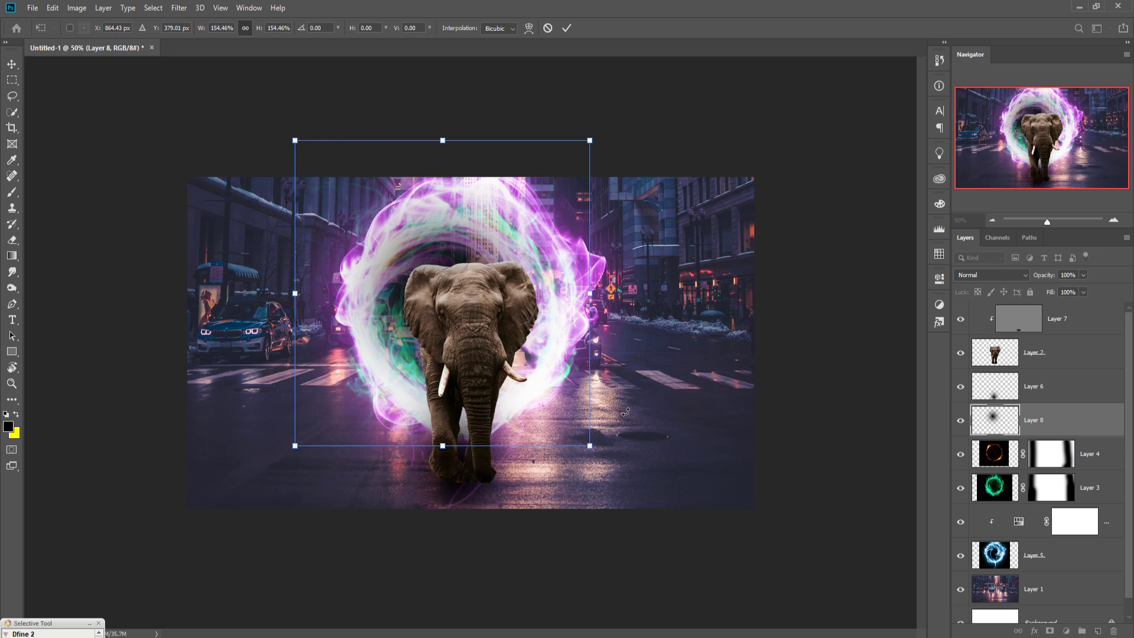
pyautogui.moveTo(592, 449); pyautogui.dragTo(805, 524)
pyautogui.moveTo(558, 392); pyautogui.dragTo(475, 337)
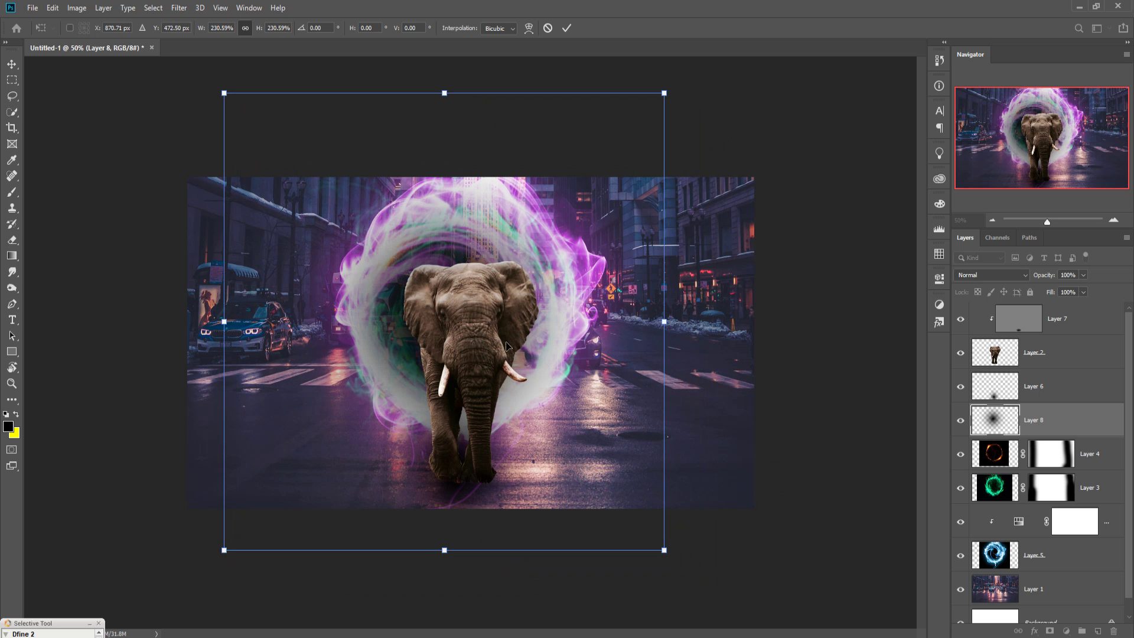
pyautogui.click(12, 63)
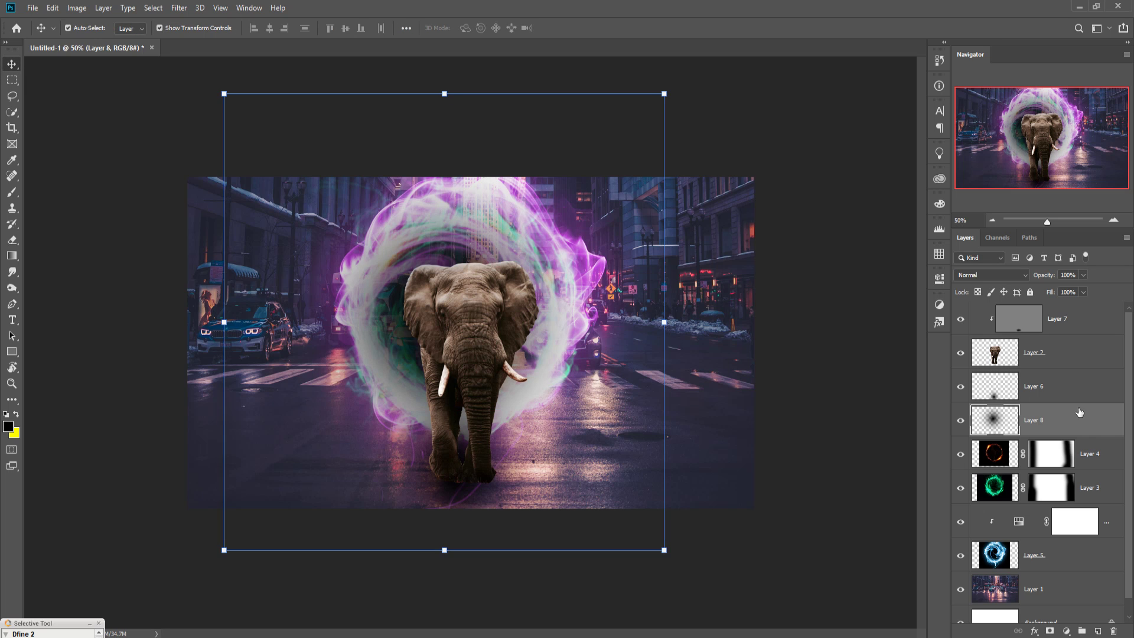
# Place the black spot layer directly above the street photo and enlarge it to about 143.22%, covering the canvas width.
pyautogui.moveTo(1079, 415); pyautogui.dragTo(1098, 564)
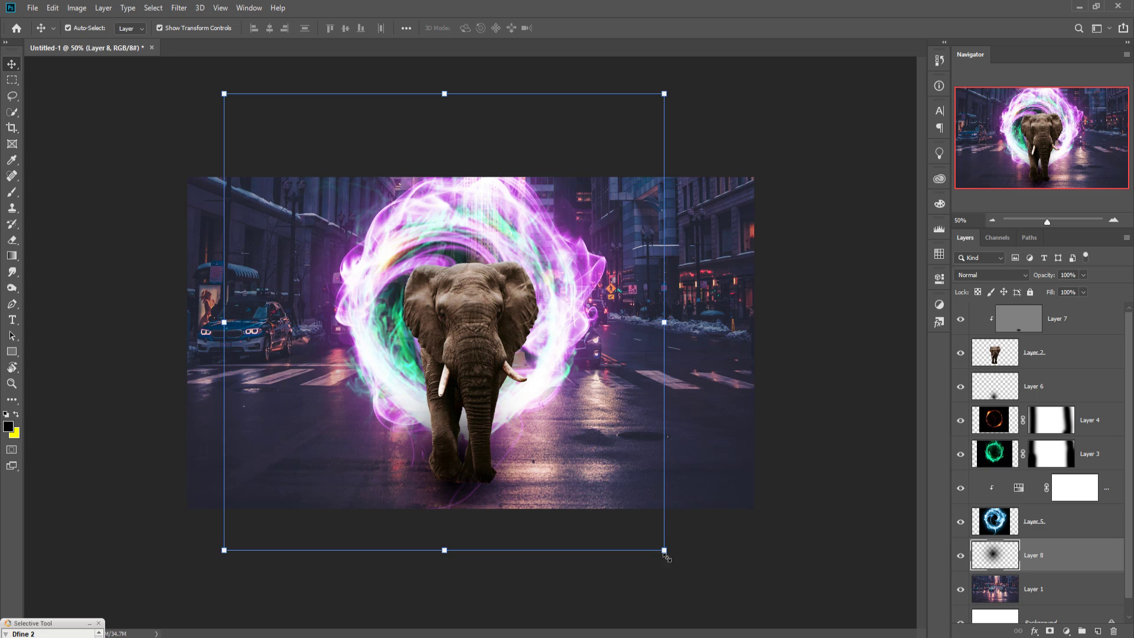
pyautogui.moveTo(664, 550); pyautogui.dragTo(777, 608)
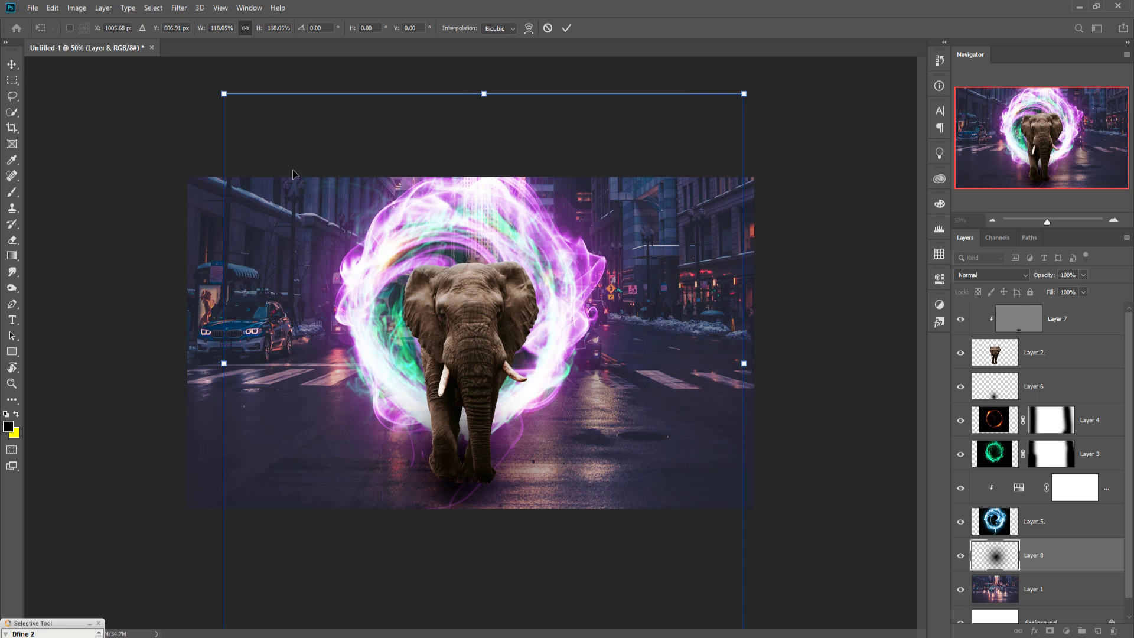
pyautogui.moveTo(233, 97); pyautogui.dragTo(139, 75)
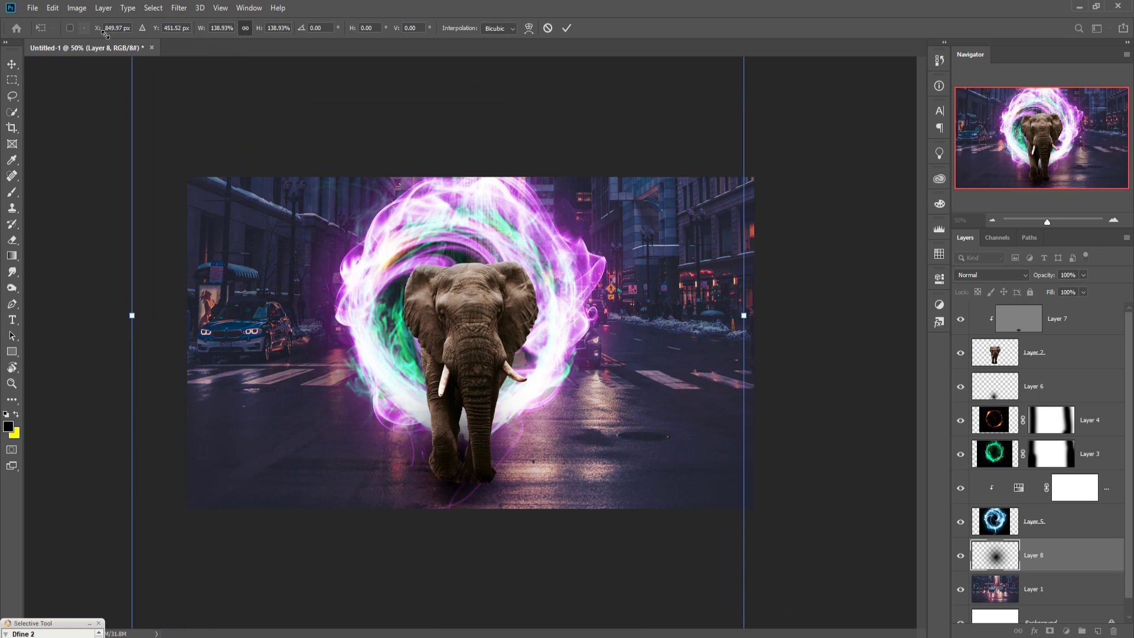
pyautogui.moveTo(630, 273); pyautogui.dragTo(659, 253)
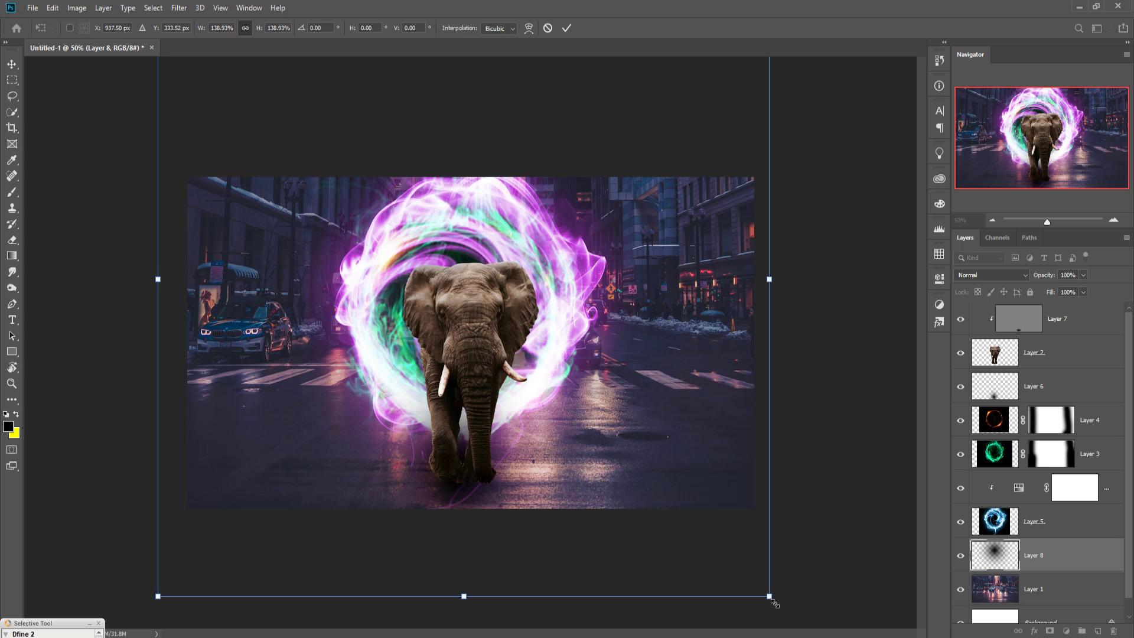
pyautogui.moveTo(770, 597); pyautogui.dragTo(783, 614)
pyautogui.moveTo(158, 615); pyautogui.dragTo(150, 624)
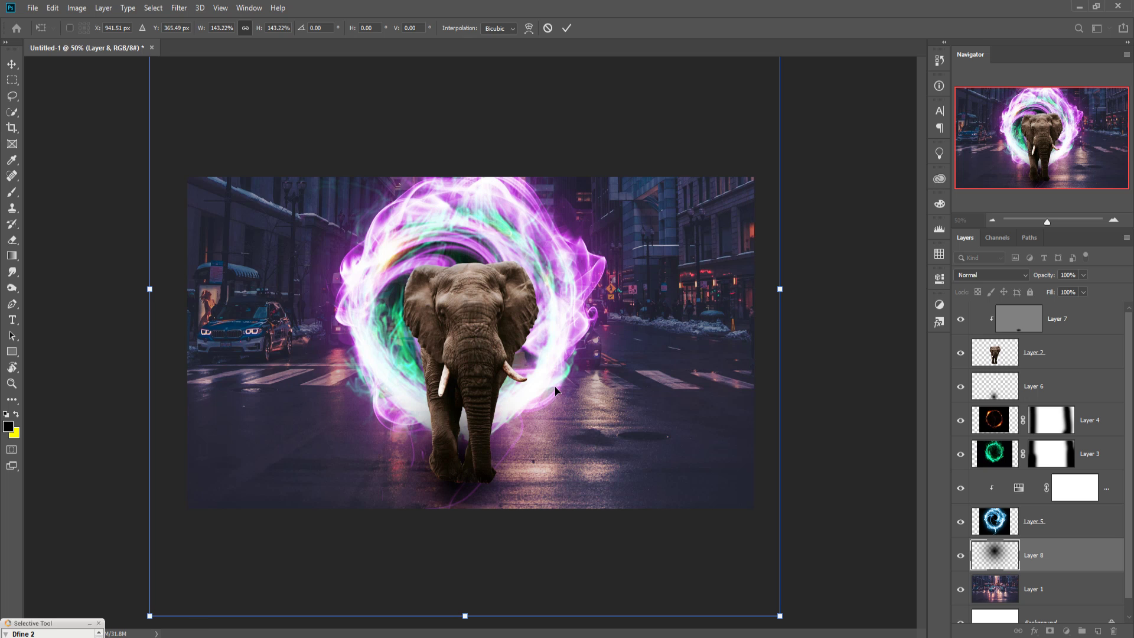
pyautogui.click(12, 64)
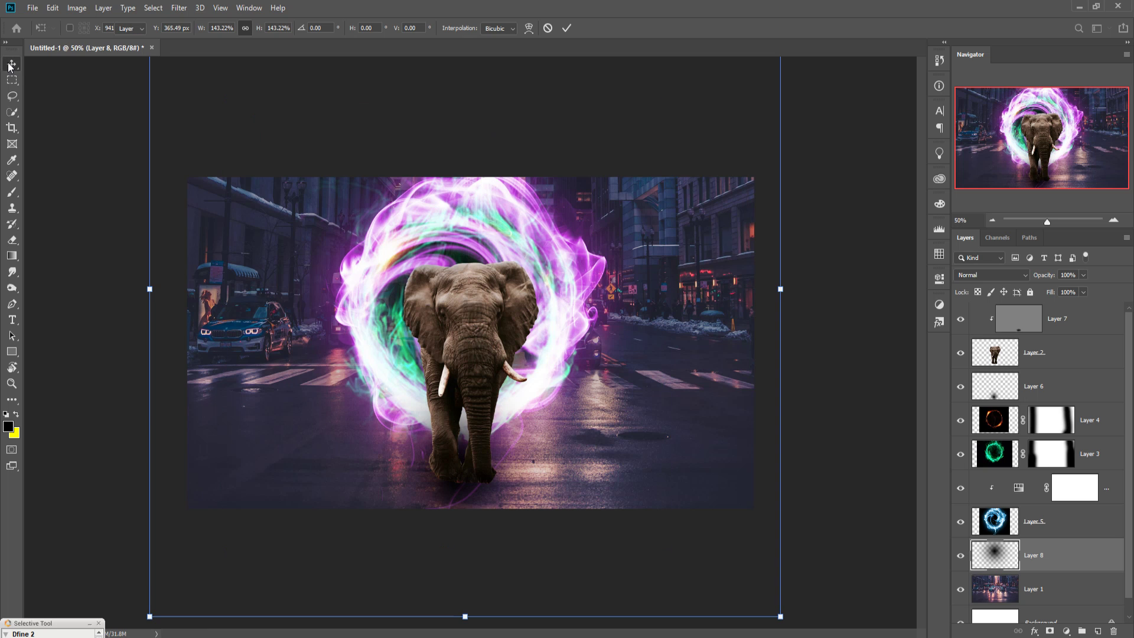
# Add a Color Balance adjustment clipped to the elephant and shift its midtones toward magenta, blue and red.
pyautogui.click(1055, 365)
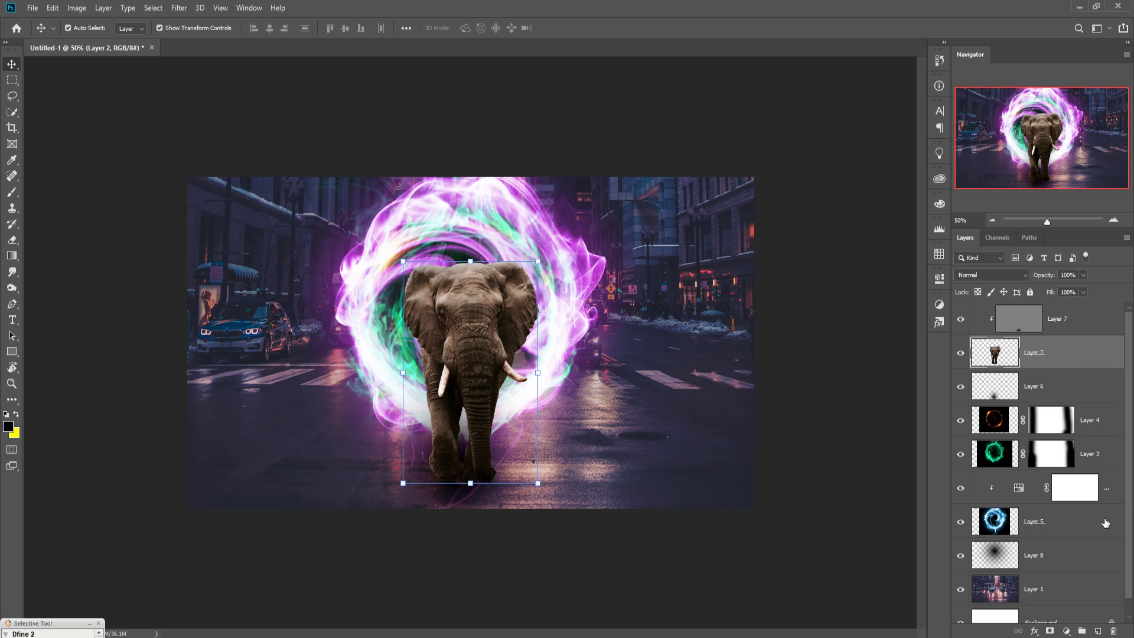
pyautogui.click(1067, 632)
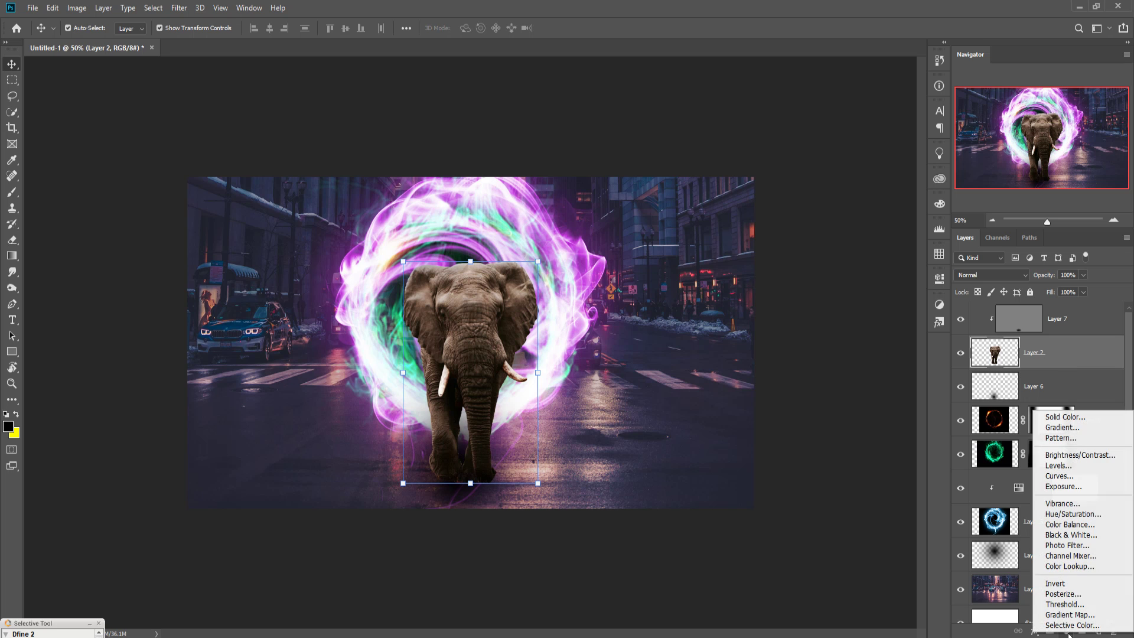
pyautogui.click(1066, 525)
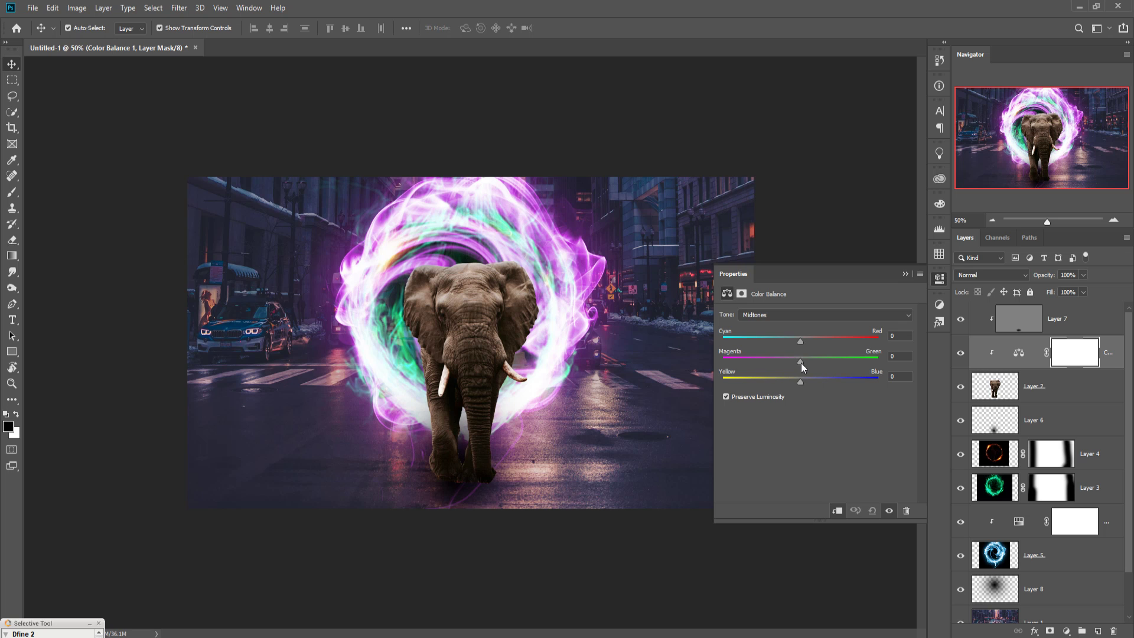
pyautogui.moveTo(801, 363); pyautogui.dragTo(792, 364)
pyautogui.moveTo(779, 363); pyautogui.dragTo(805, 384)
pyautogui.moveTo(803, 340); pyautogui.dragTo(807, 339)
pyautogui.click(903, 273)
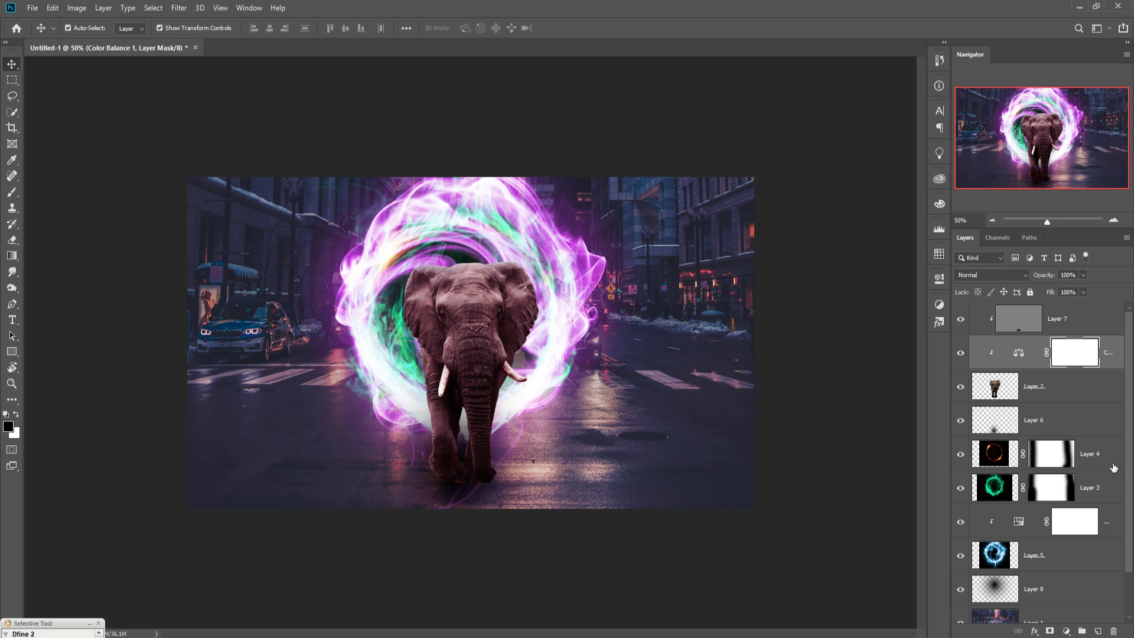
# Add a clipped layer above the Color Balance adjustment and set the foreground to a vivid purple based on the ring's colour.
pyautogui.click(1100, 630)
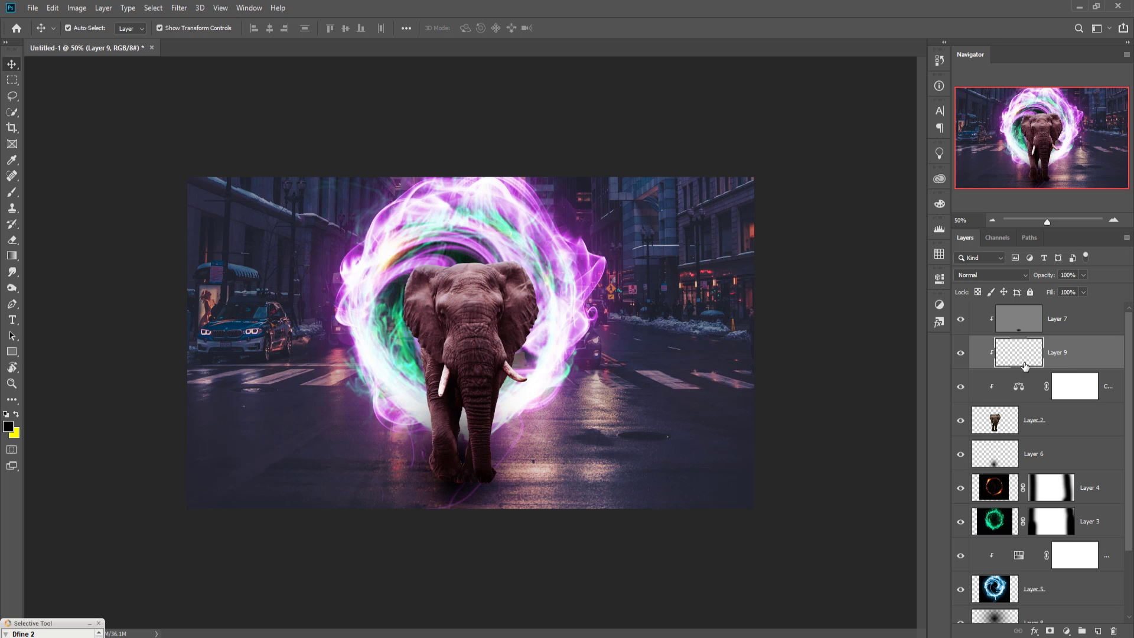
pyautogui.click(10, 195)
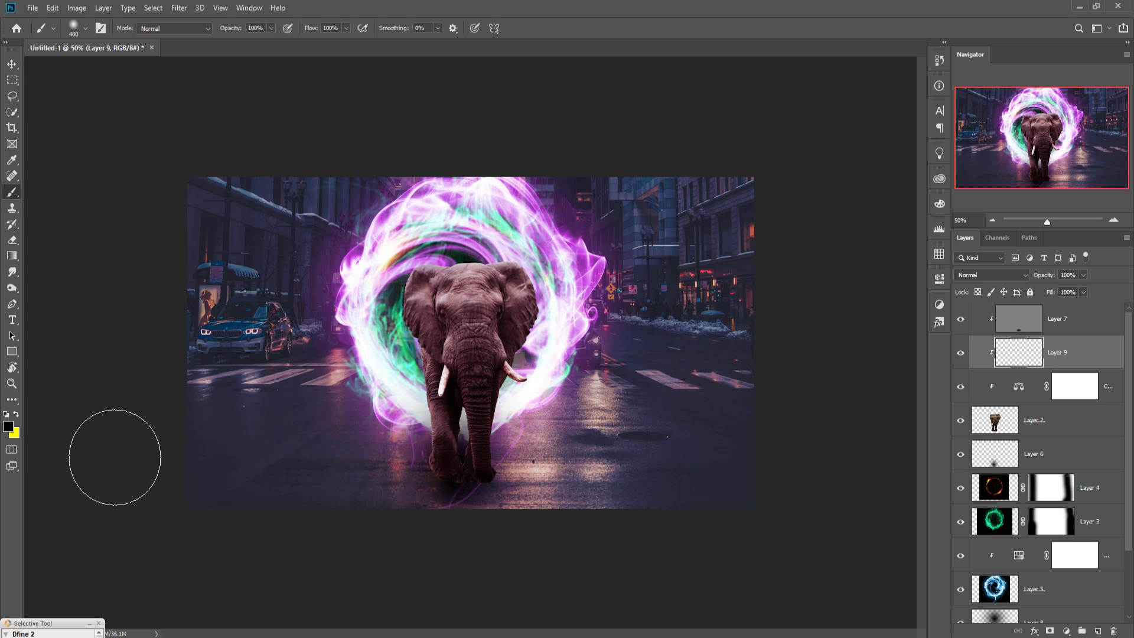
pyautogui.click(8, 427)
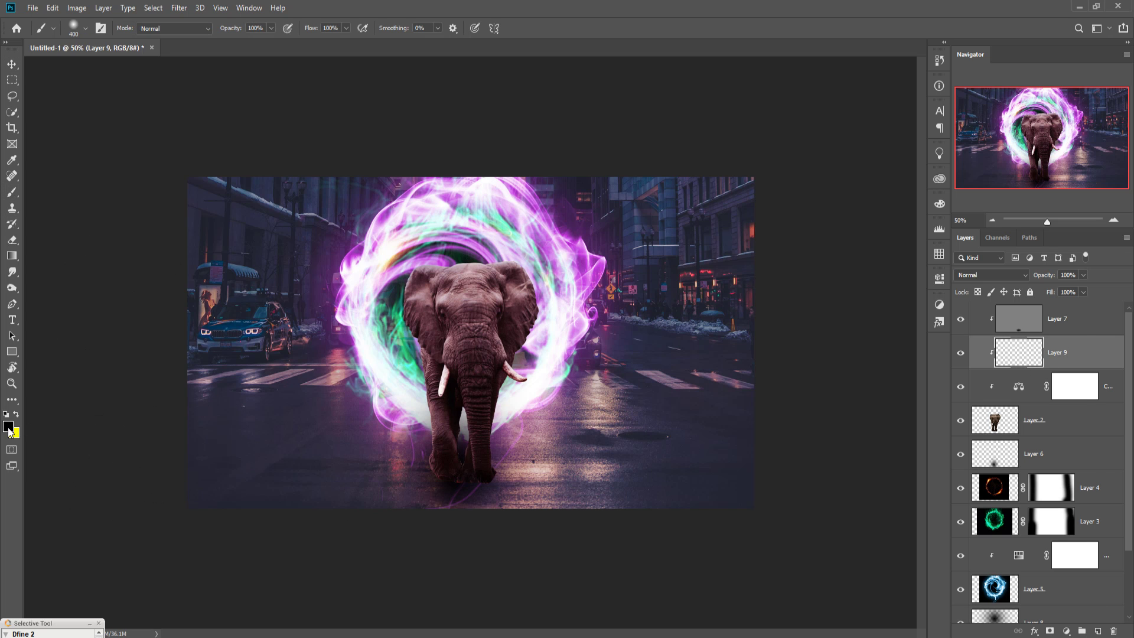
pyautogui.click(391, 225)
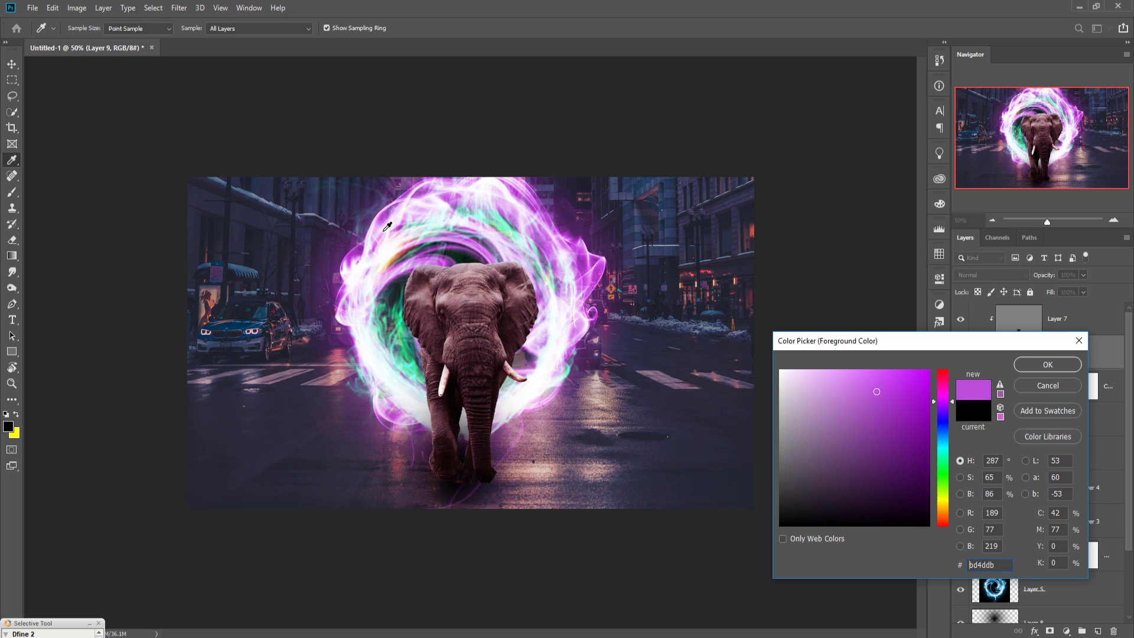
pyautogui.click(928, 372)
pyautogui.click(1053, 371)
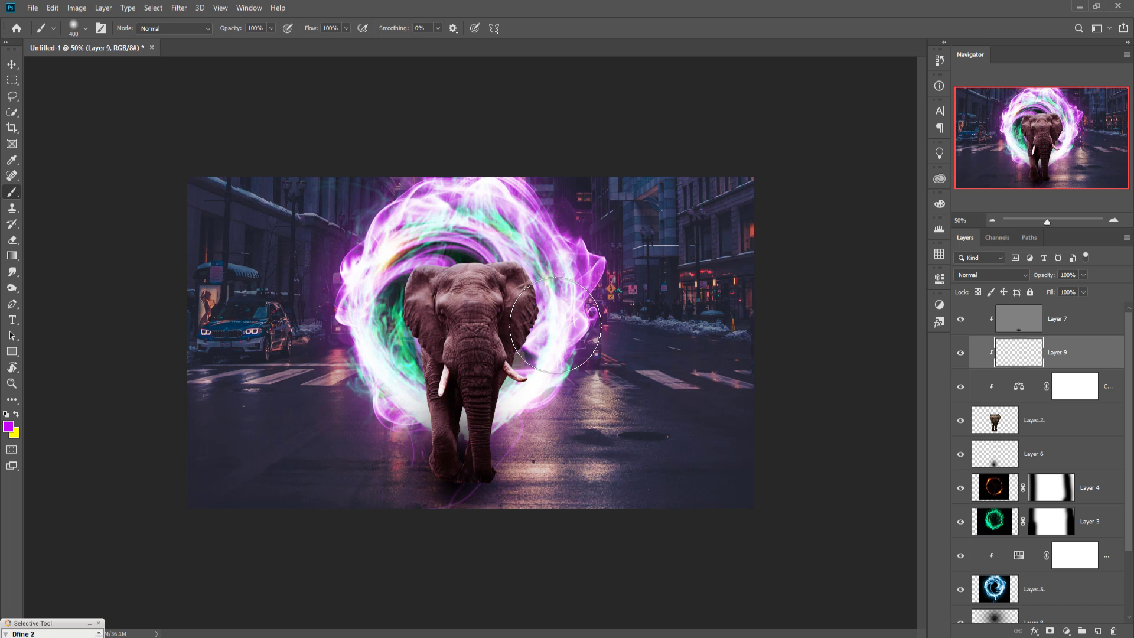
# Paint a purple rim light along the elephant's head, ears, tusk and legs with a soft 100 px brush.
pyautogui.press('[')
pyautogui.press('[')
pyautogui.press('[')
pyautogui.press('[')
pyautogui.press('[')
pyautogui.press('[')
pyautogui.press('[')
pyautogui.hotkey('ctrl', '+')
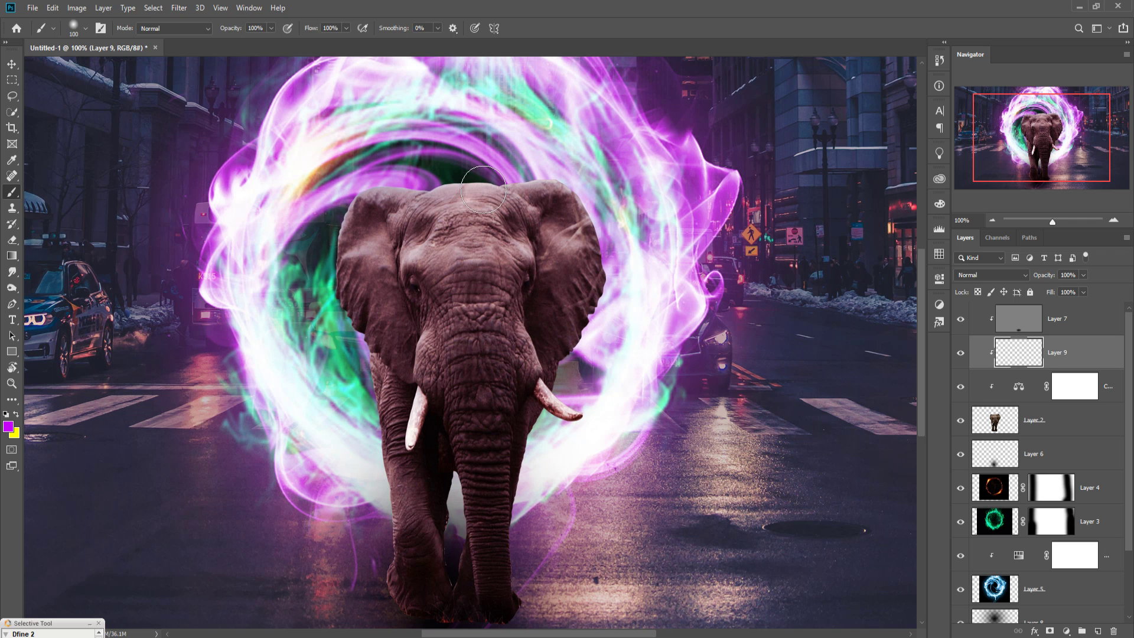
pyautogui.moveTo(483, 191)
pyautogui.mouseDown()
pyautogui.moveTo(467, 192)
pyautogui.moveTo(561, 187)
pyautogui.moveTo(598, 201)
pyautogui.moveTo(632, 271)
pyautogui.moveTo(644, 339)
pyautogui.mouseUp()
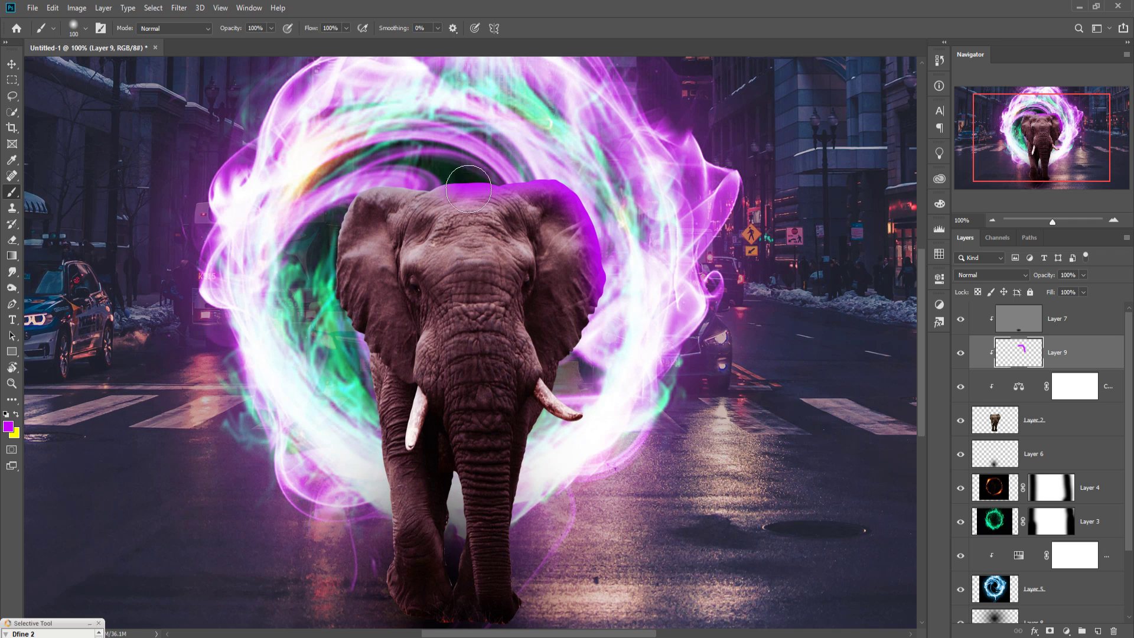
pyautogui.moveTo(432, 199)
pyautogui.mouseDown()
pyautogui.moveTo(353, 216)
pyautogui.moveTo(338, 309)
pyautogui.moveTo(338, 264)
pyautogui.moveTo(379, 377)
pyautogui.moveTo(379, 419)
pyautogui.mouseUp()
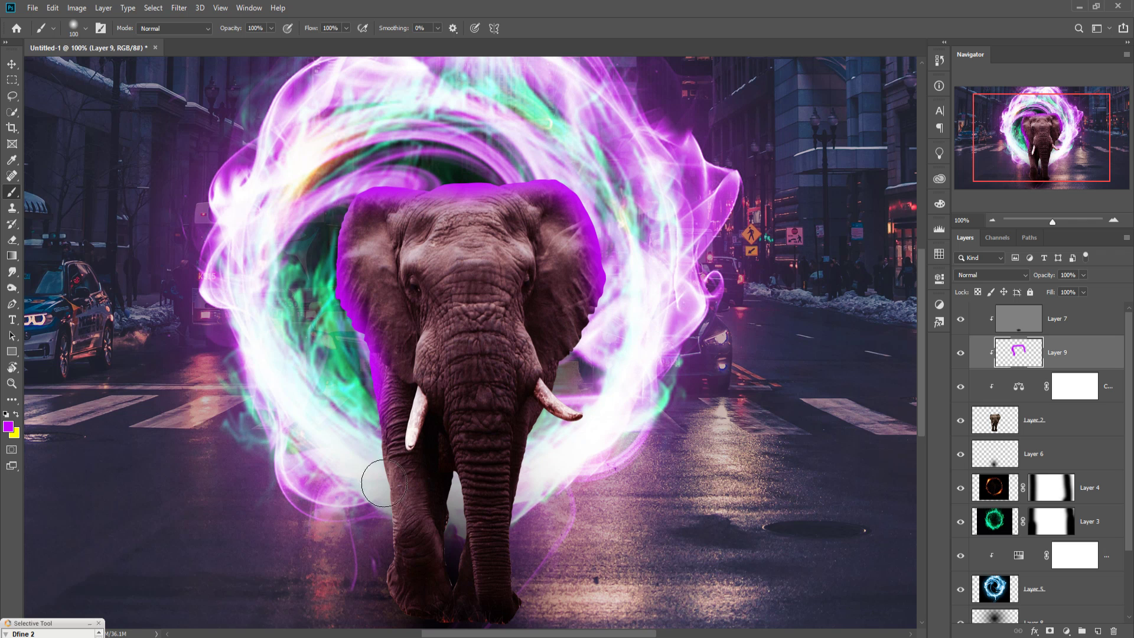
pyautogui.moveTo(386, 509)
pyautogui.mouseDown()
pyautogui.moveTo(397, 573)
pyautogui.moveTo(387, 603)
pyautogui.mouseUp()
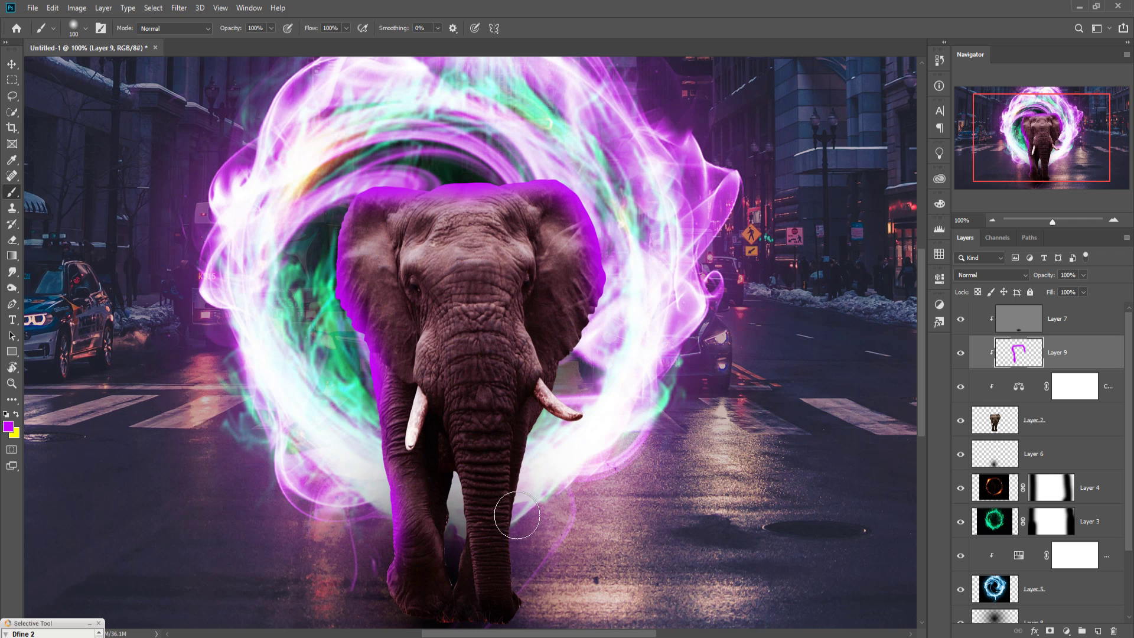
pyautogui.moveTo(582, 307)
pyautogui.mouseDown()
pyautogui.moveTo(608, 409)
pyautogui.moveTo(564, 414)
pyautogui.mouseUp()
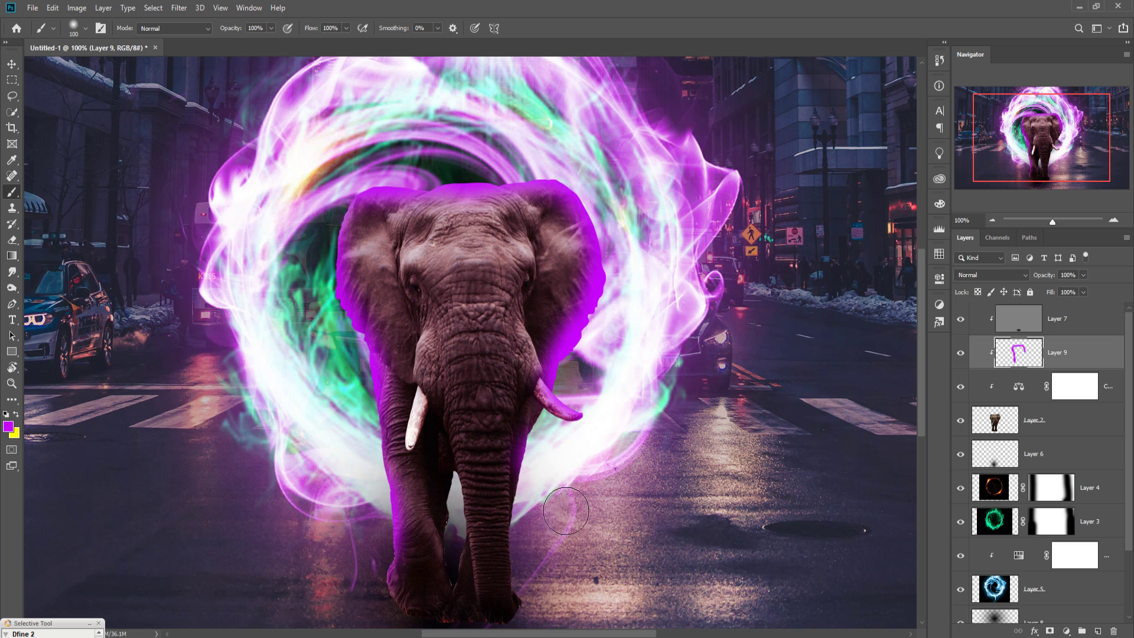
pyautogui.moveTo(555, 502); pyautogui.dragTo(568, 610)
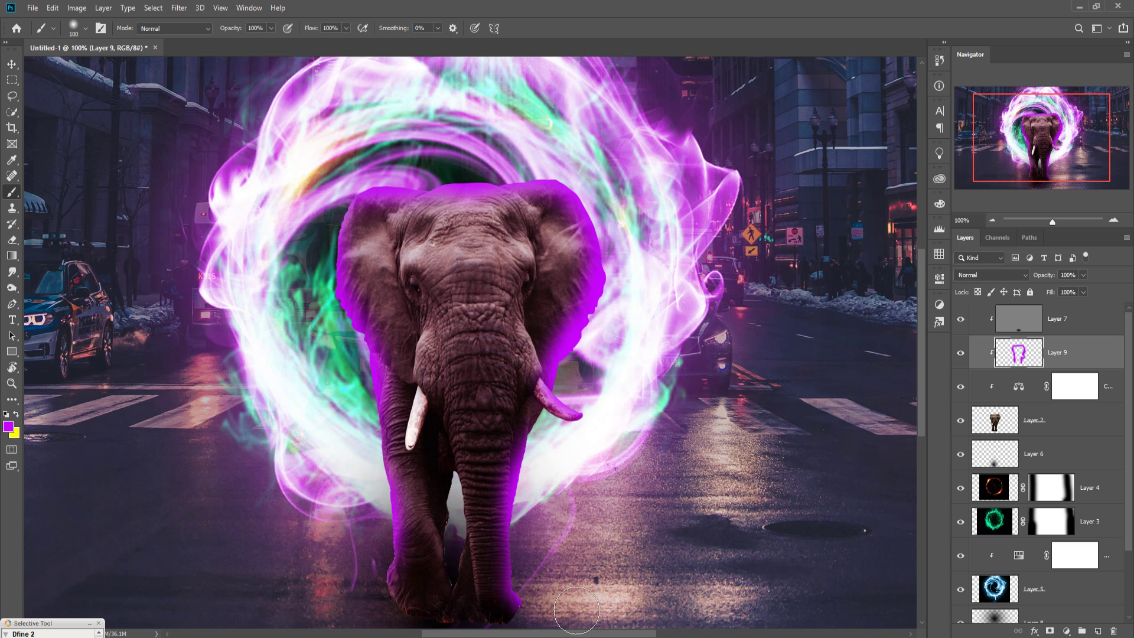
# Set the purple rim light layer's blend mode to Overlay and slightly lower its opacity.
pyautogui.click(1018, 276)
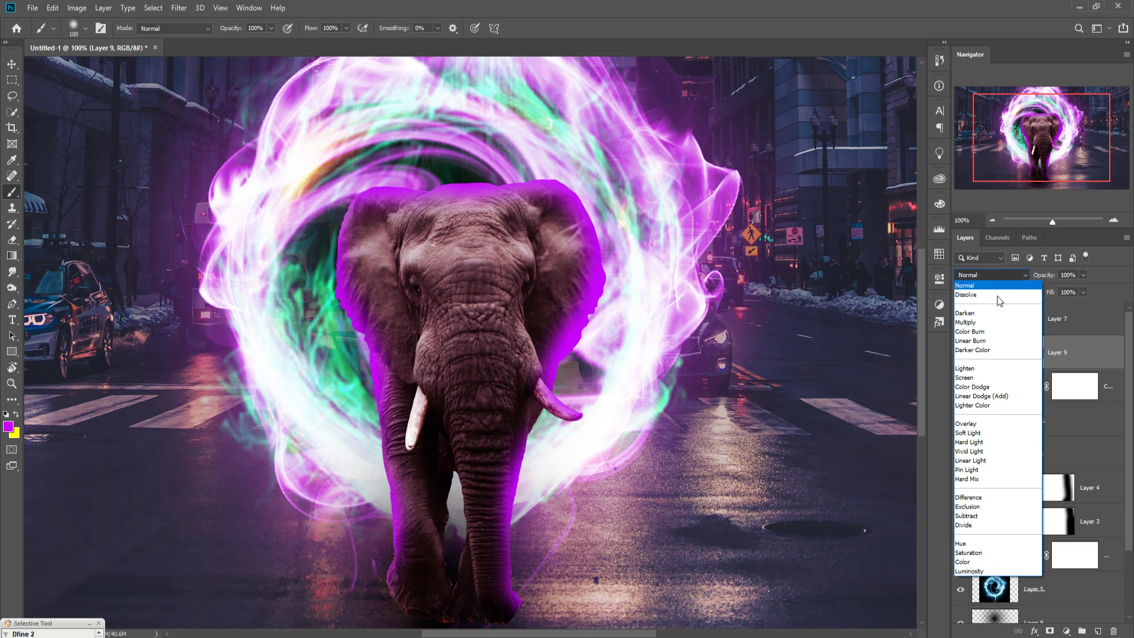
pyautogui.click(967, 424)
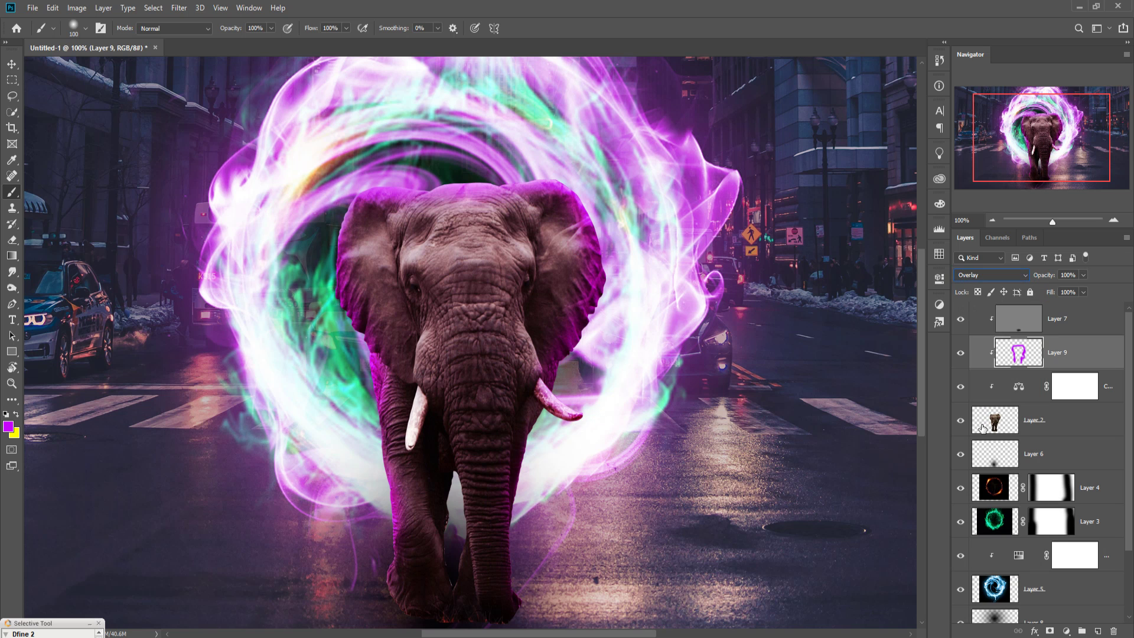
pyautogui.click(1083, 276)
pyautogui.moveTo(1083, 289); pyautogui.dragTo(1079, 291)
pyautogui.moveTo(1071, 292); pyautogui.dragTo(1069, 288)
pyautogui.click(1008, 429)
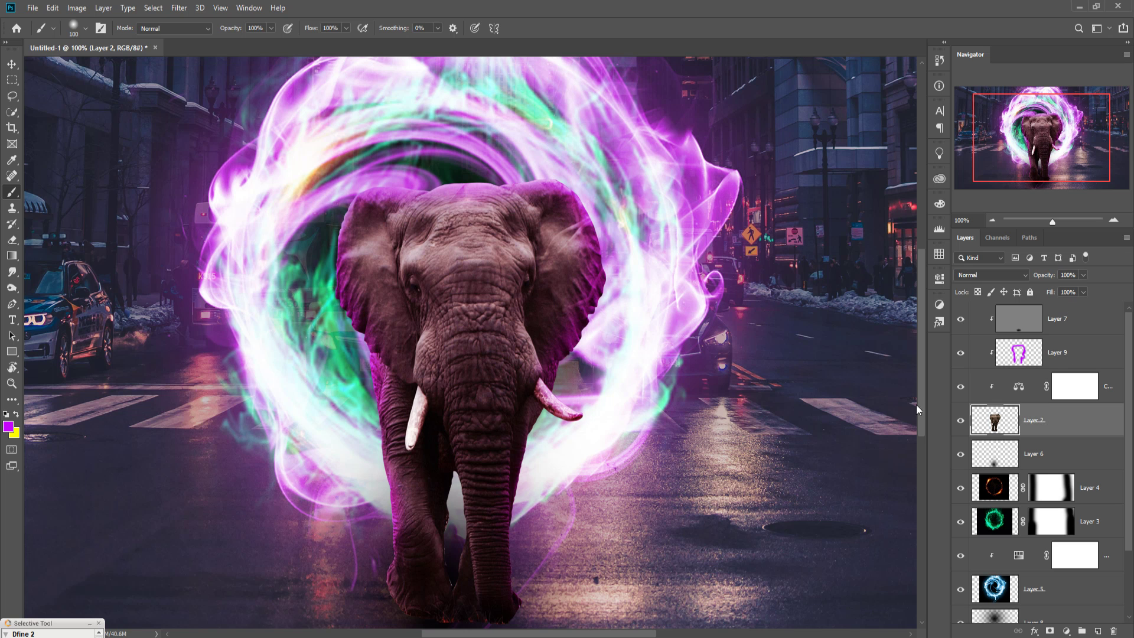
pyautogui.click(179, 9)
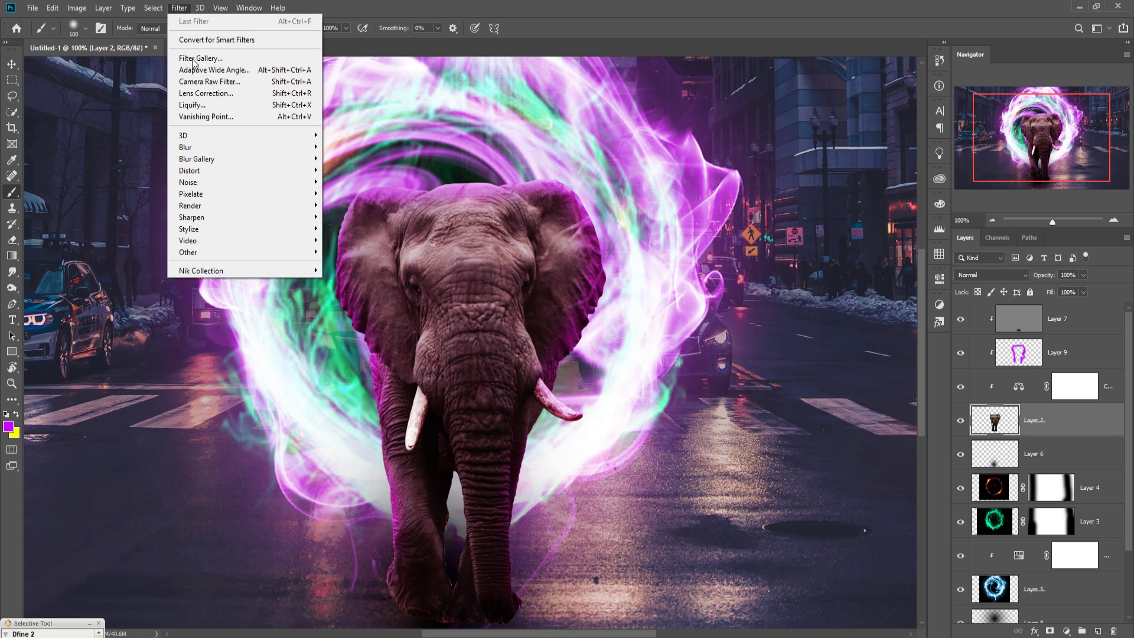
pyautogui.click(1024, 327)
# Brighten the elephant's outer edges on the clipped gray Overlay layer using a 50 px Dodge tool at 61% exposure.
pyautogui.click(1019, 324)
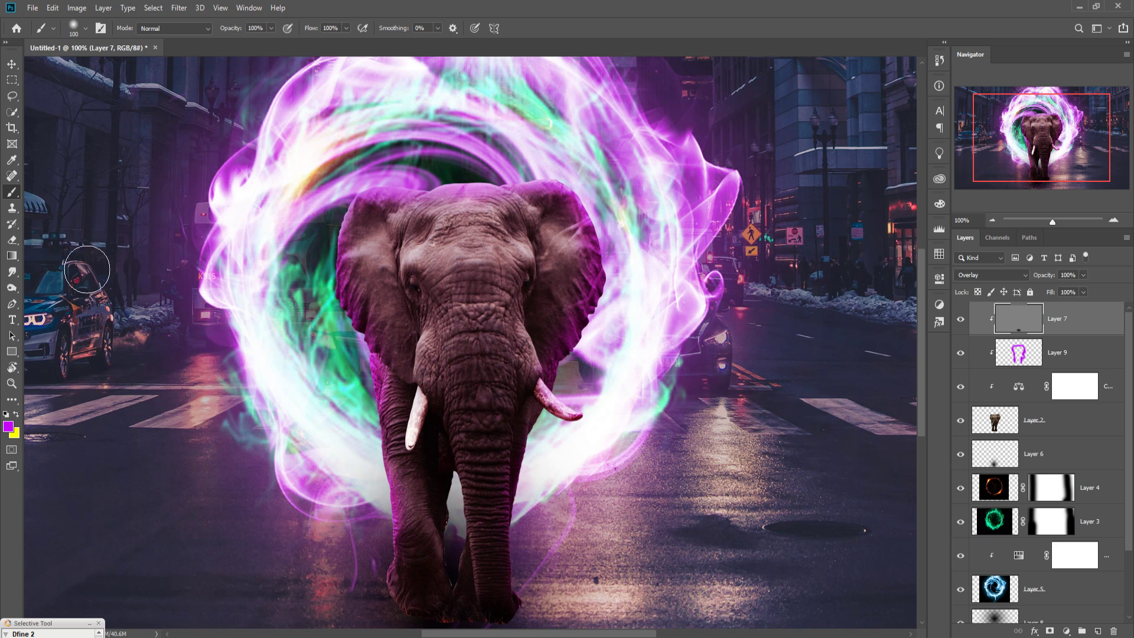
pyautogui.click(14, 272)
pyautogui.moveTo(14, 272)
pyautogui.mouseDown()
pyautogui.moveTo(64, 299)
pyautogui.moveTo(12, 288)
pyautogui.moveTo(67, 291)
pyautogui.mouseUp()
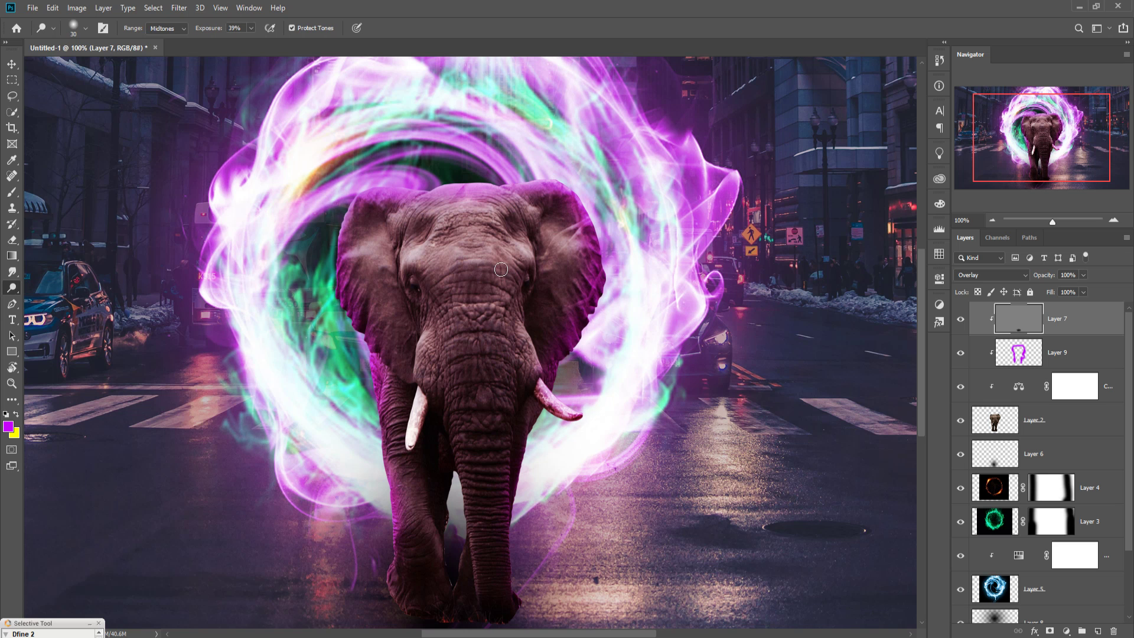
pyautogui.press(']')
pyautogui.press(']')
pyautogui.press(']')
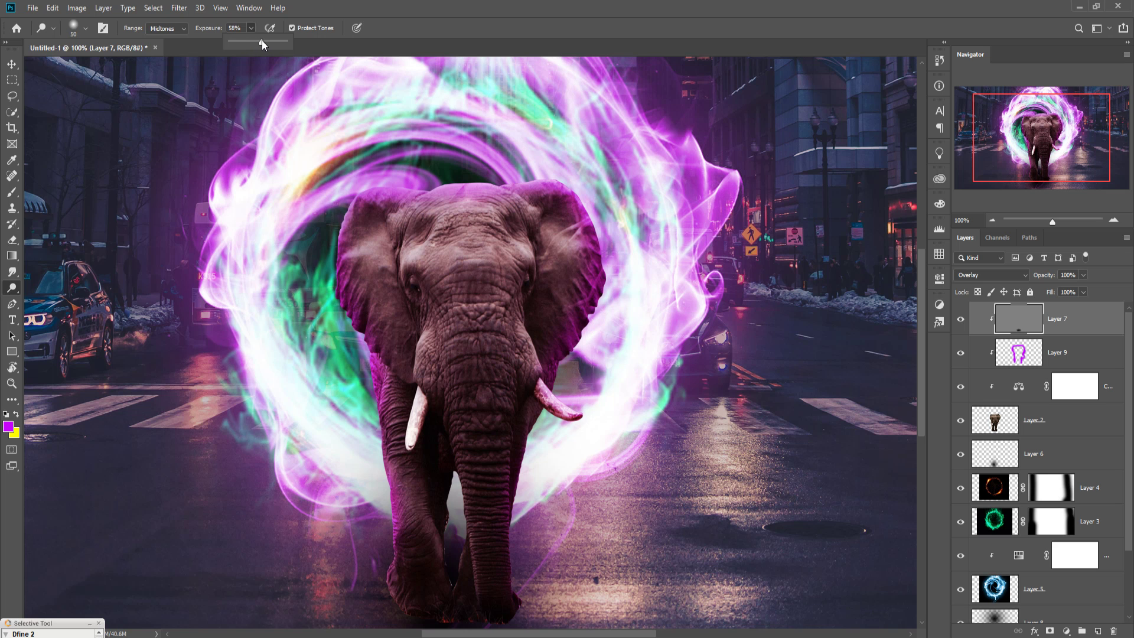
pyautogui.moveTo(261, 40); pyautogui.dragTo(263, 40)
pyautogui.moveTo(463, 200)
pyautogui.mouseDown()
pyautogui.moveTo(502, 190)
pyautogui.moveTo(604, 231)
pyautogui.moveTo(596, 345)
pyautogui.mouseUp()
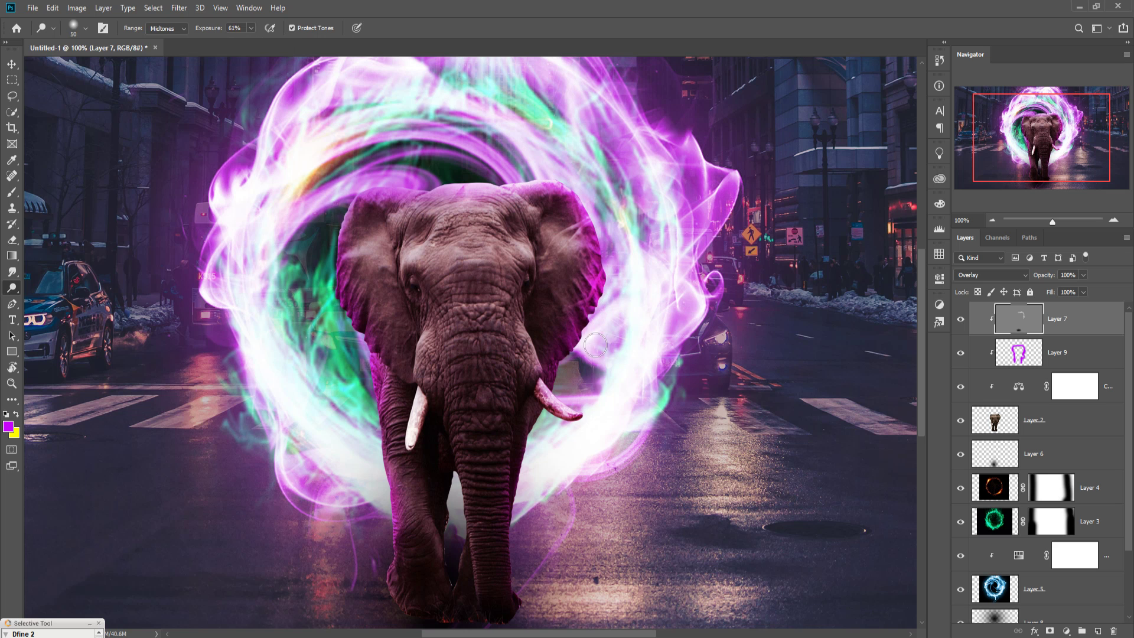
pyautogui.moveTo(425, 193)
pyautogui.mouseDown()
pyautogui.moveTo(357, 213)
pyautogui.moveTo(350, 325)
pyautogui.moveTo(395, 486)
pyautogui.moveTo(388, 600)
pyautogui.moveTo(398, 603)
pyautogui.mouseUp()
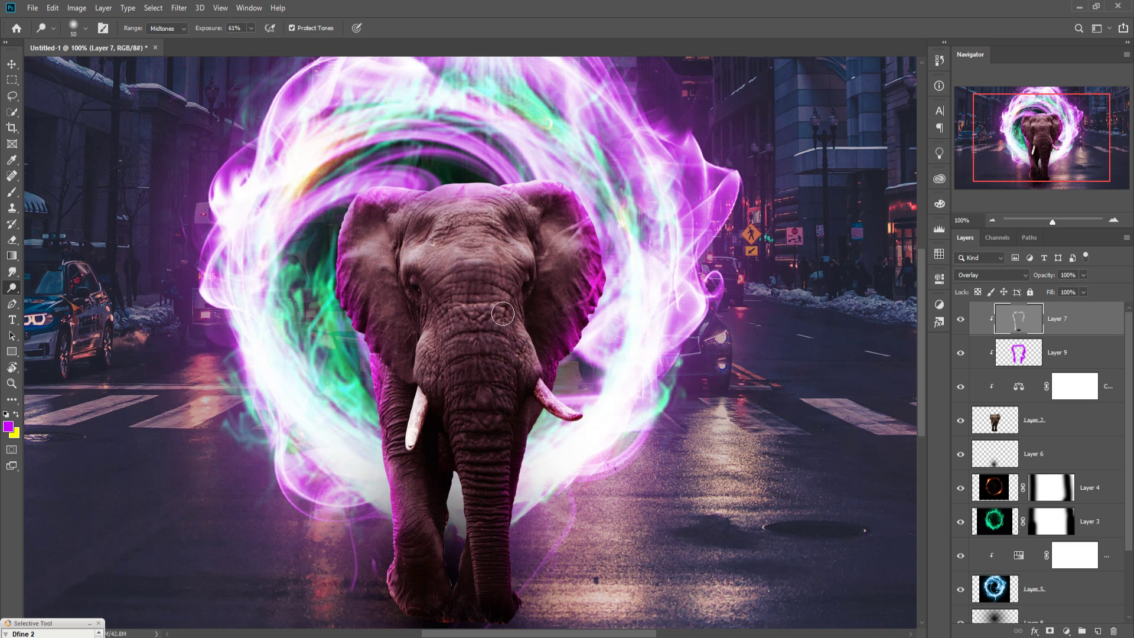
# Dodge highlights onto the elephant's forehead, trunk and ears on the clipped gray layer.
pyautogui.moveTo(503, 313)
pyautogui.mouseDown()
pyautogui.moveTo(493, 445)
pyautogui.moveTo(435, 387)
pyautogui.moveTo(528, 343)
pyautogui.moveTo(484, 259)
pyautogui.moveTo(456, 230)
pyautogui.moveTo(418, 257)
pyautogui.moveTo(379, 238)
pyautogui.moveTo(411, 346)
pyautogui.moveTo(537, 263)
pyautogui.moveTo(511, 212)
pyautogui.moveTo(463, 214)
pyautogui.moveTo(571, 264)
pyautogui.moveTo(542, 334)
pyautogui.moveTo(513, 302)
pyautogui.moveTo(494, 411)
pyautogui.moveTo(495, 493)
pyautogui.moveTo(482, 483)
pyautogui.moveTo(502, 509)
pyautogui.moveTo(503, 573)
pyautogui.moveTo(487, 533)
pyautogui.moveTo(429, 483)
pyautogui.moveTo(401, 482)
pyautogui.moveTo(534, 445)
pyautogui.moveTo(536, 341)
pyautogui.moveTo(495, 336)
pyautogui.moveTo(483, 207)
pyautogui.mouseUp()
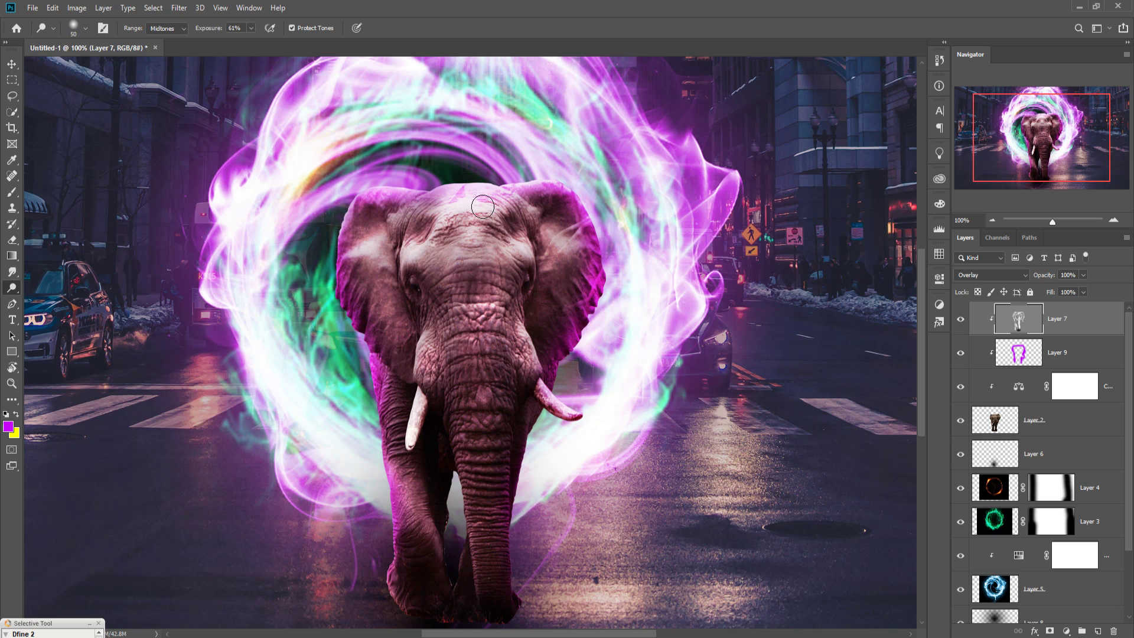
pyautogui.click(12, 63)
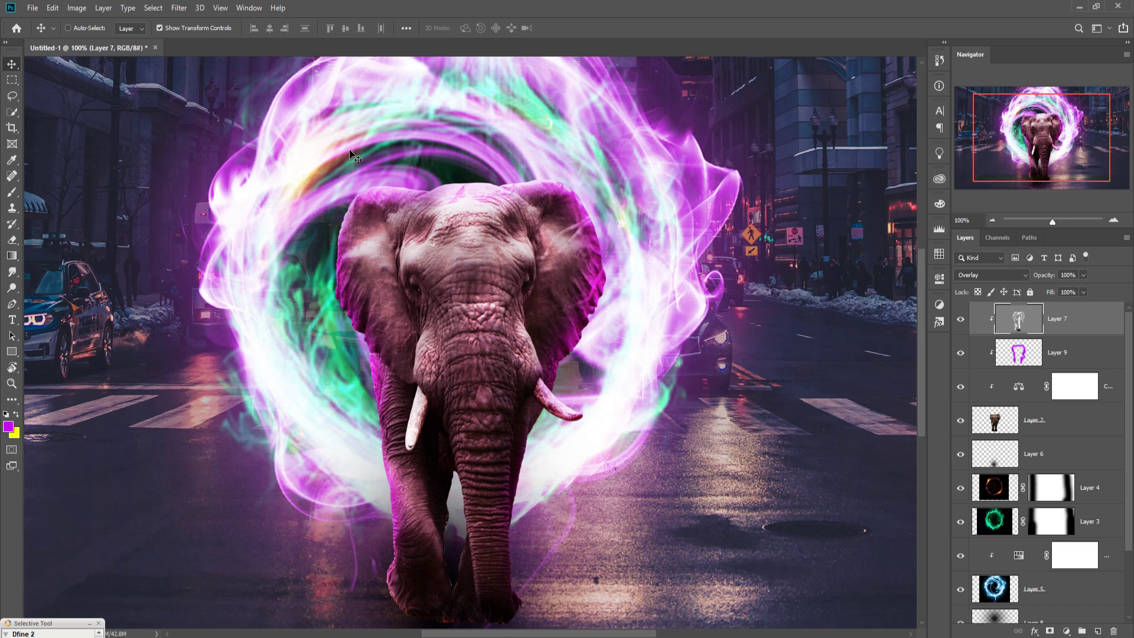
pyautogui.hotkey('ctrl', '-')
pyautogui.hotkey('ctrl', '+')
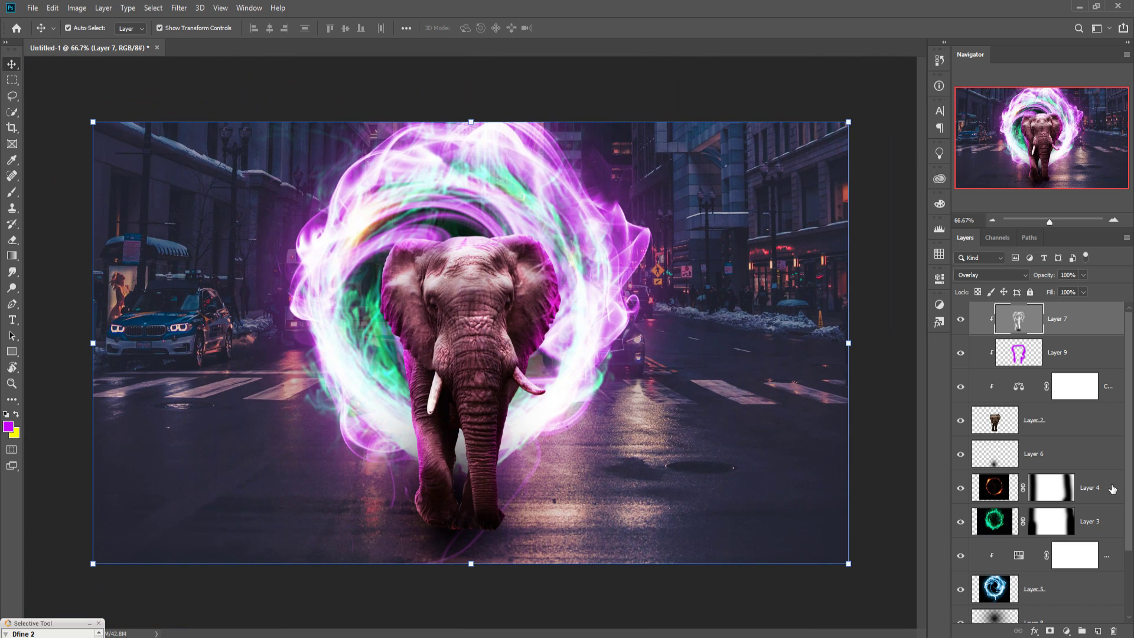
# Add an empty layer directly above the city street photo layer.
pyautogui.scroll(-3, 1097, 487)
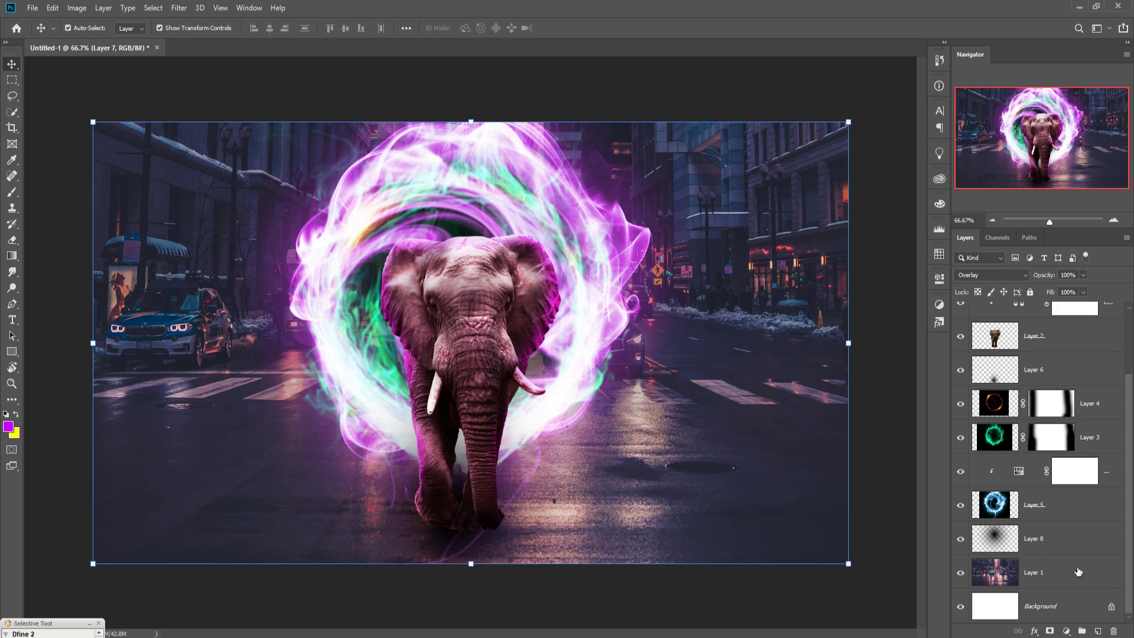
pyautogui.click(1080, 571)
pyautogui.click(1098, 631)
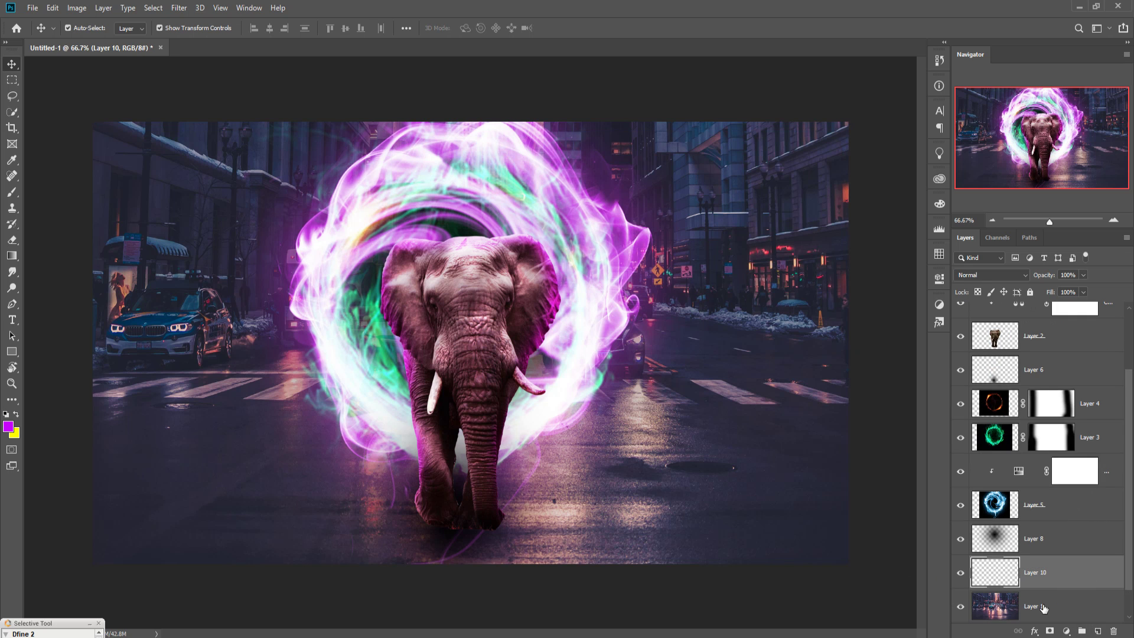
# Paint a purple glow on the road beneath the elephant's feet with a soft 400 px brush.
pyautogui.click(11, 192)
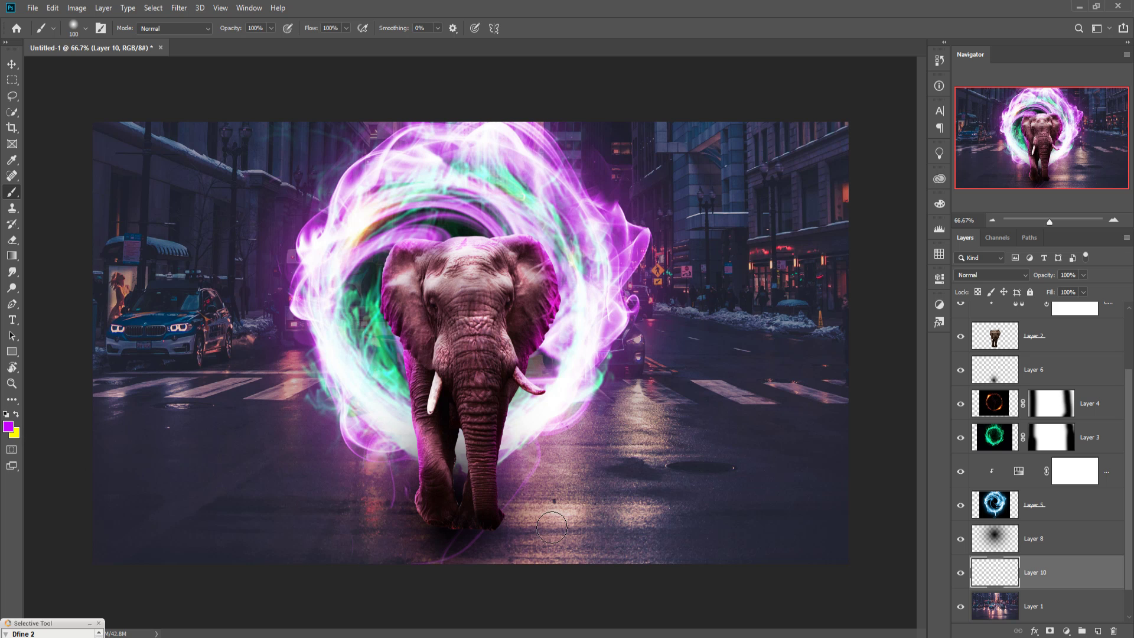
pyautogui.press(']')
pyautogui.press(']')
pyautogui.press(']')
pyautogui.press(']')
pyautogui.press(']')
pyautogui.press(']')
pyautogui.press(']')
pyautogui.moveTo(506, 564); pyautogui.dragTo(511, 566)
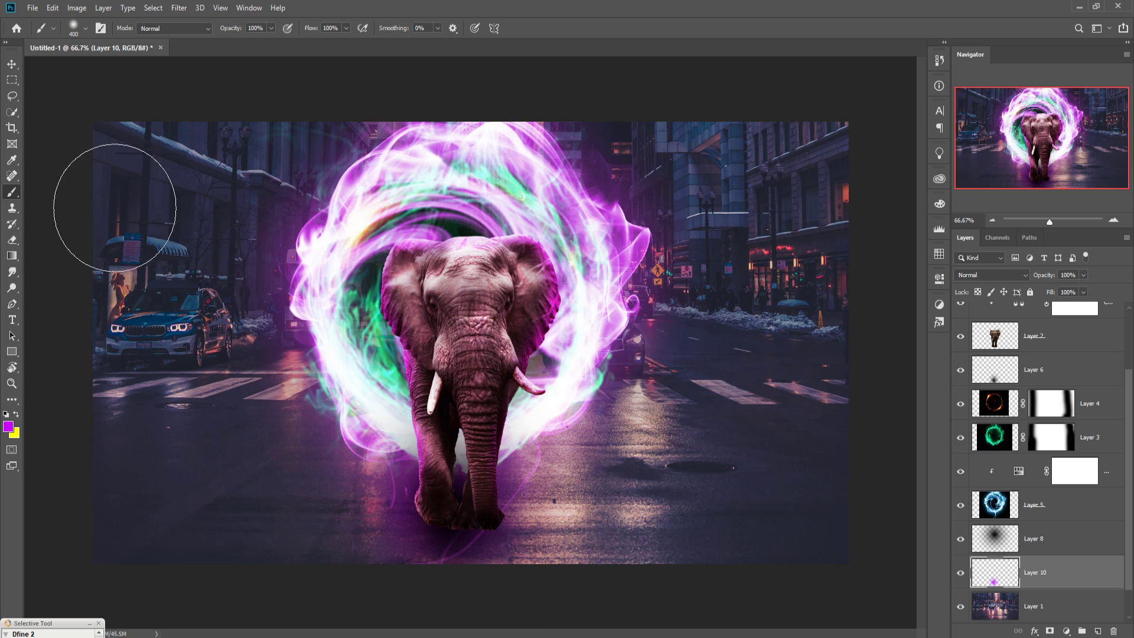
# Enlarge the purple road glow to about 176% and centre it horizontally beneath the elephant.
pyautogui.click(12, 63)
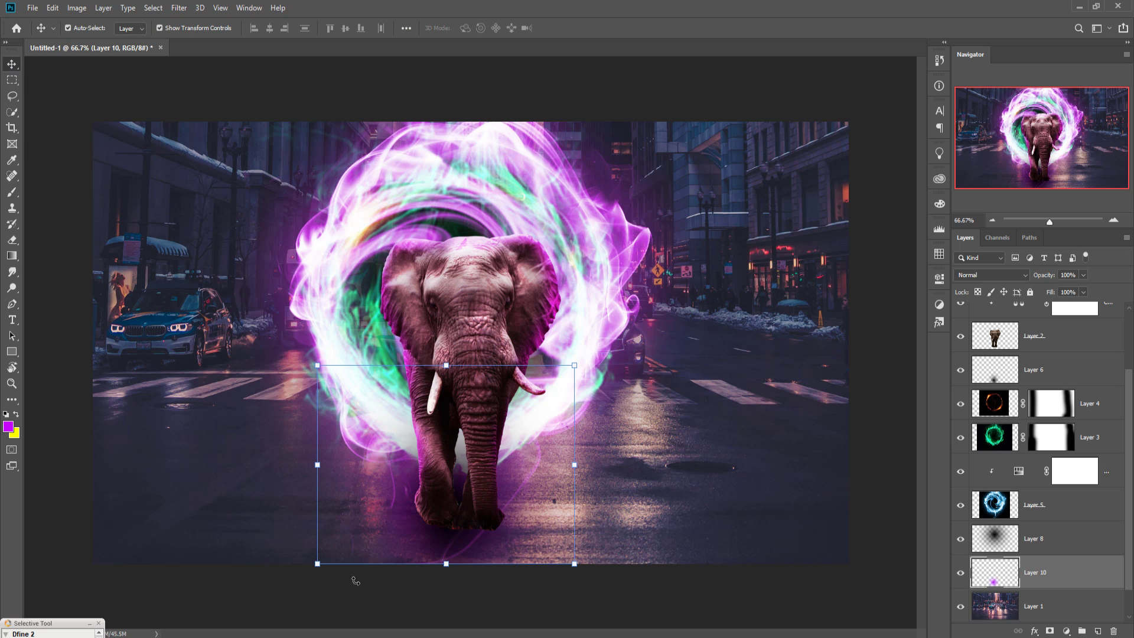
pyautogui.moveTo(317, 564); pyautogui.dragTo(245, 620)
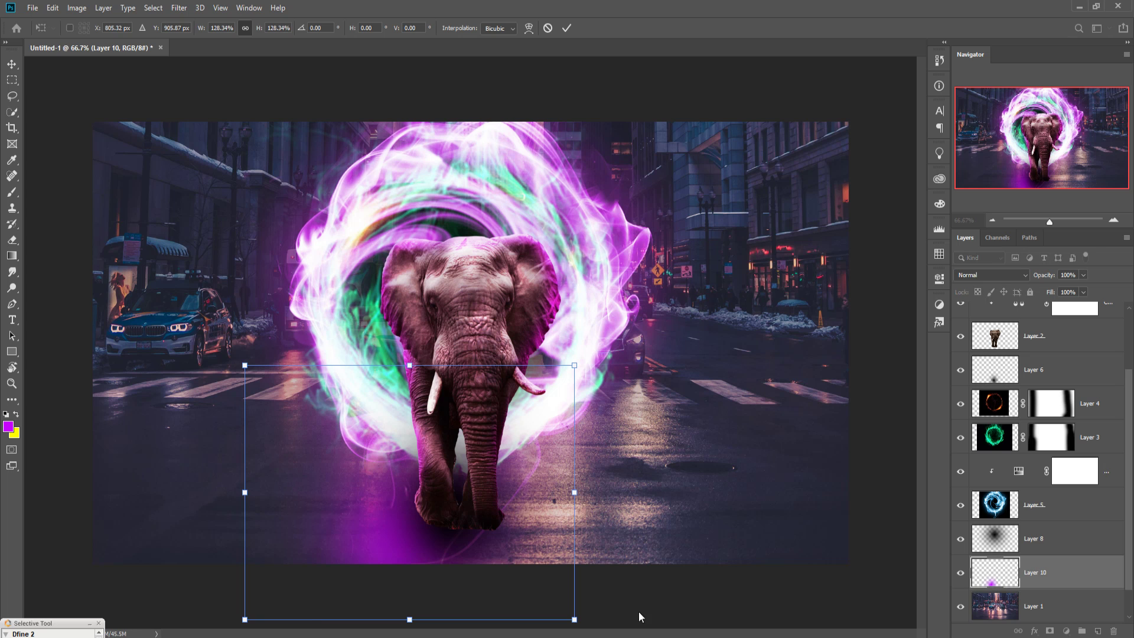
pyautogui.moveTo(574, 620); pyautogui.dragTo(697, 636)
pyautogui.moveTo(532, 537); pyautogui.dragTo(532, 509)
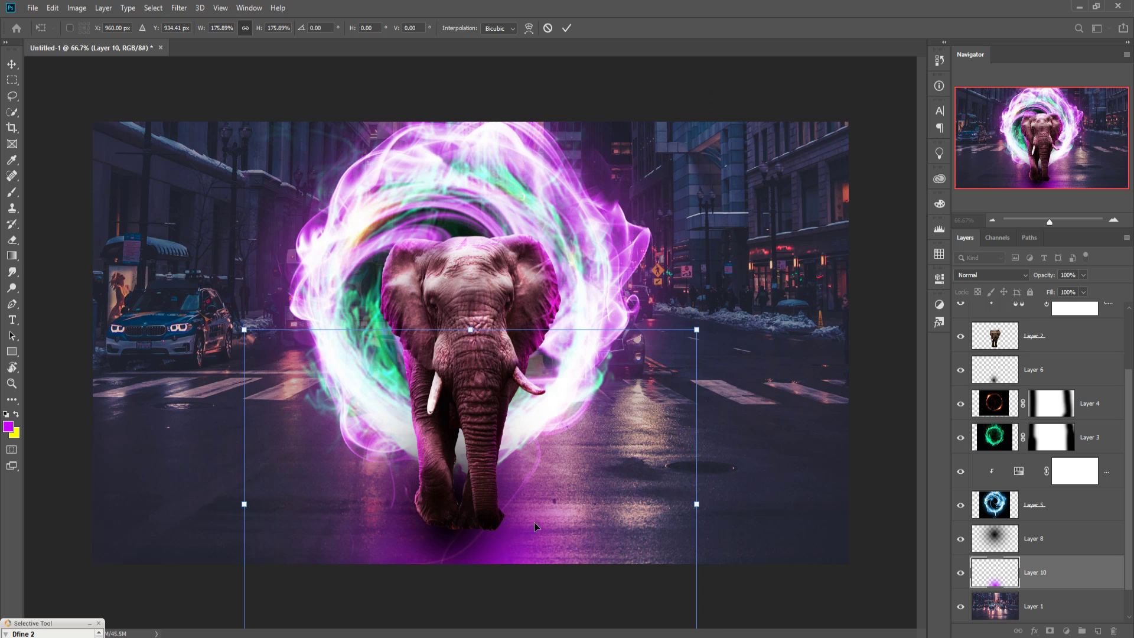
pyautogui.click(566, 28)
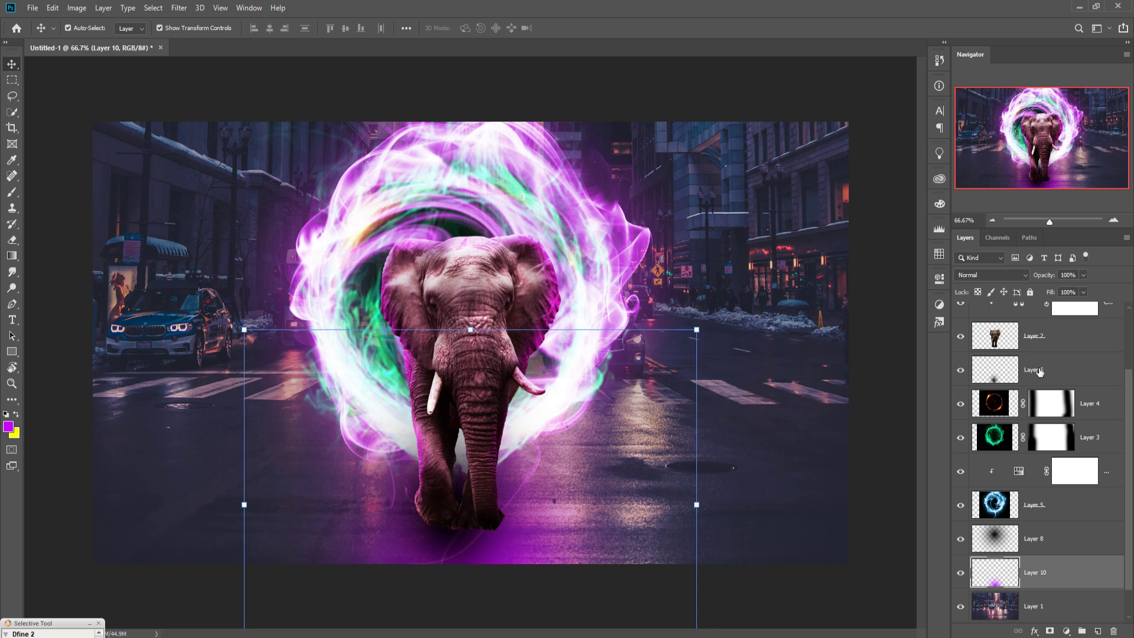
# Set the road glow layer to Overlay, scale it up by about 181% and reposition it across the street.
pyautogui.click(1018, 276)
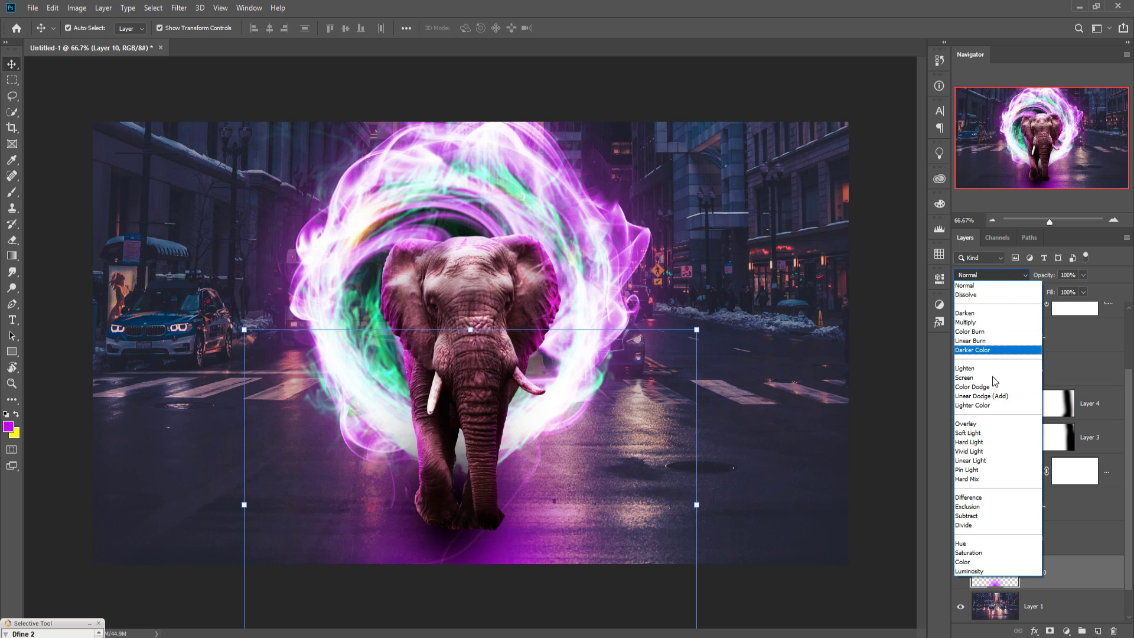
pyautogui.click(969, 423)
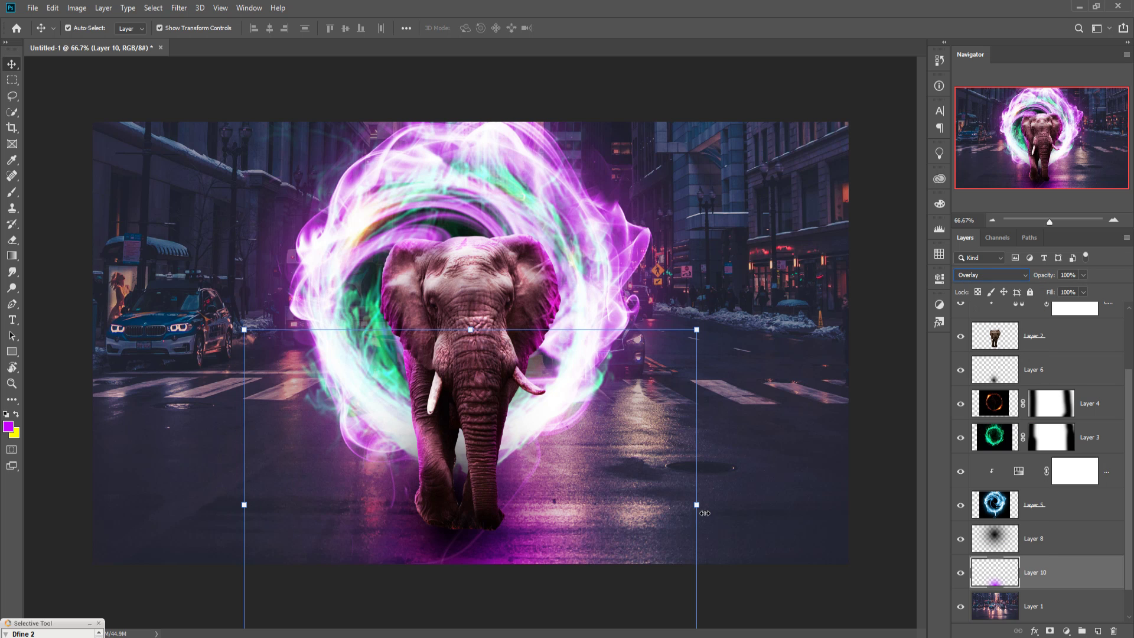
pyautogui.moveTo(705, 512); pyautogui.dragTo(856, 512)
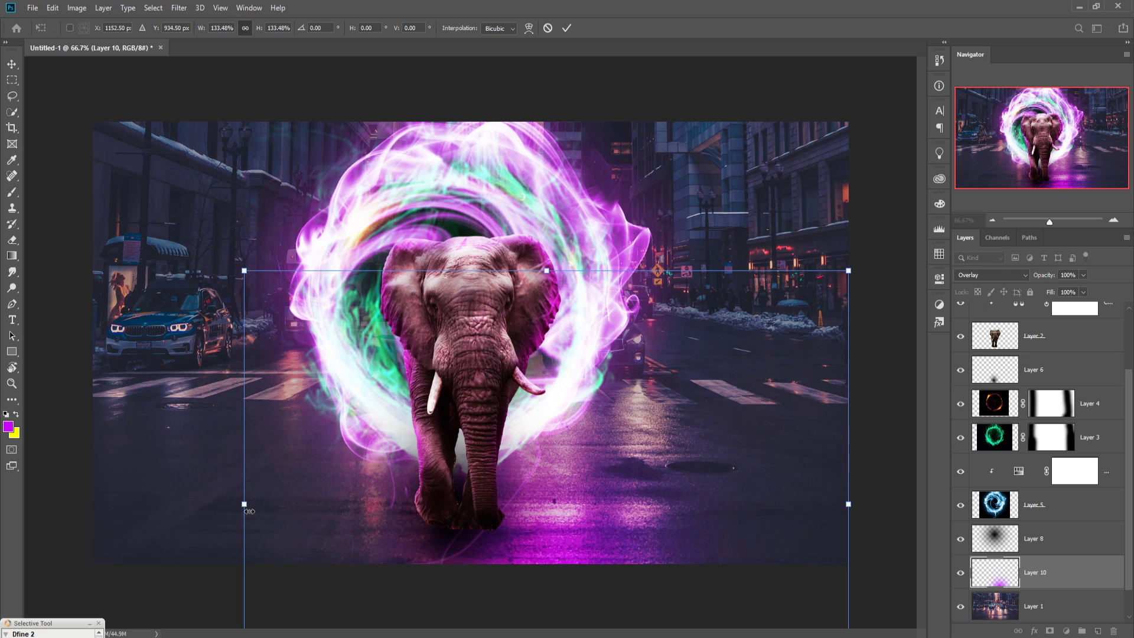
pyautogui.moveTo(249, 511); pyautogui.dragTo(31, 522)
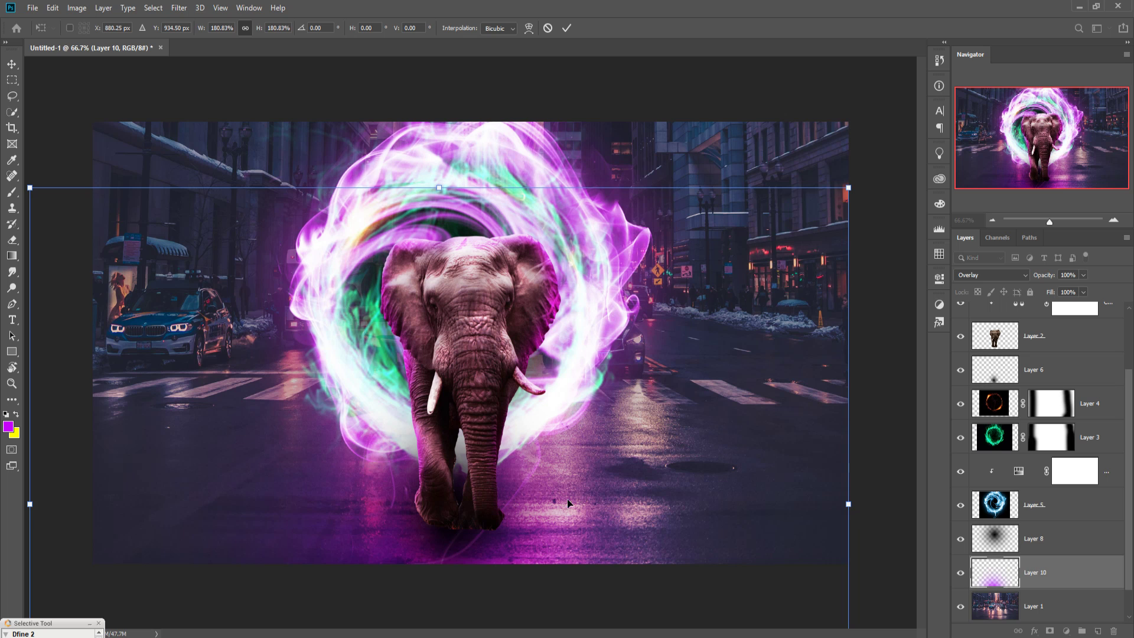
pyautogui.moveTo(567, 503); pyautogui.dragTo(549, 514)
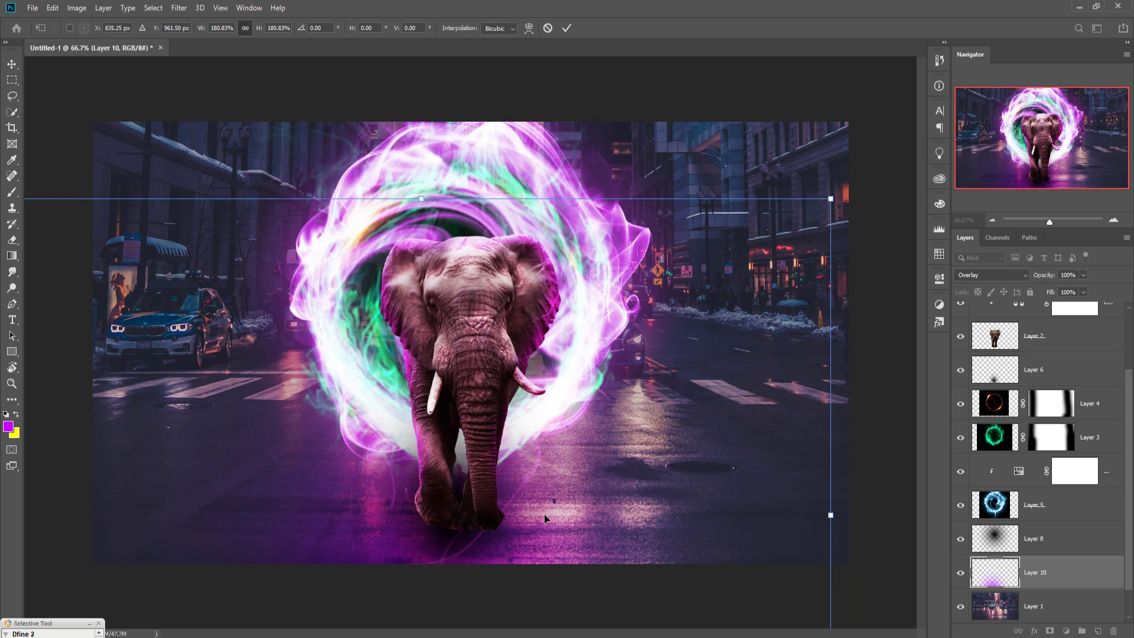
pyautogui.click(567, 28)
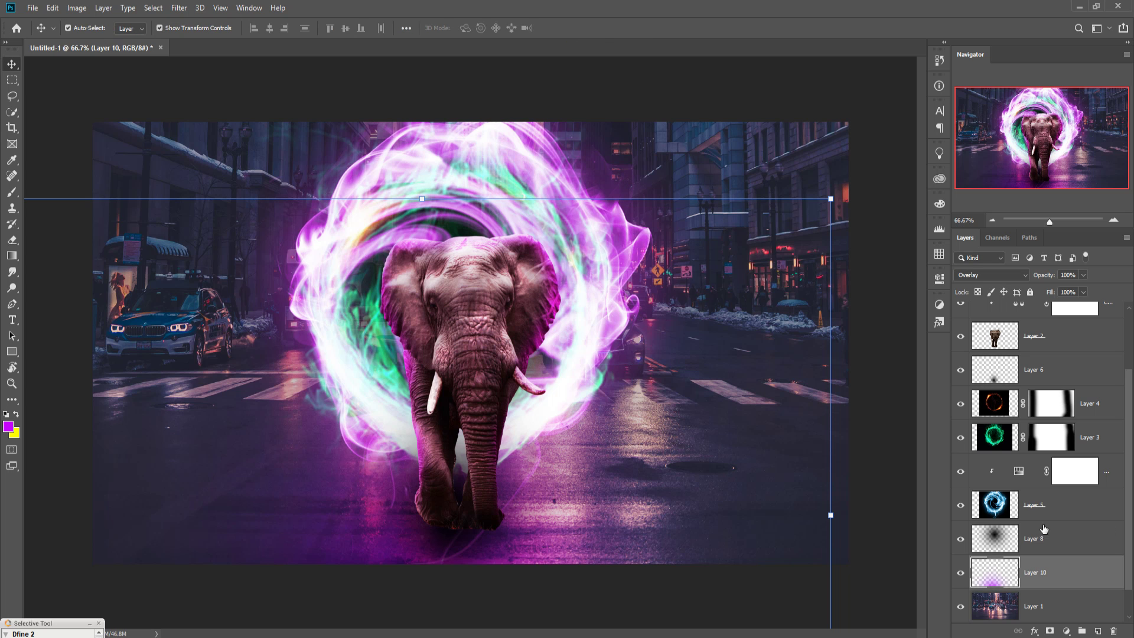
# Fine-tune the opacity of the purple road glow layer.
pyautogui.click(1084, 275)
pyautogui.moveTo(1087, 289); pyautogui.dragTo(1071, 290)
pyautogui.moveTo(1039, 296); pyautogui.dragTo(1089, 289)
pyautogui.click(967, 580)
pyautogui.click(1016, 505)
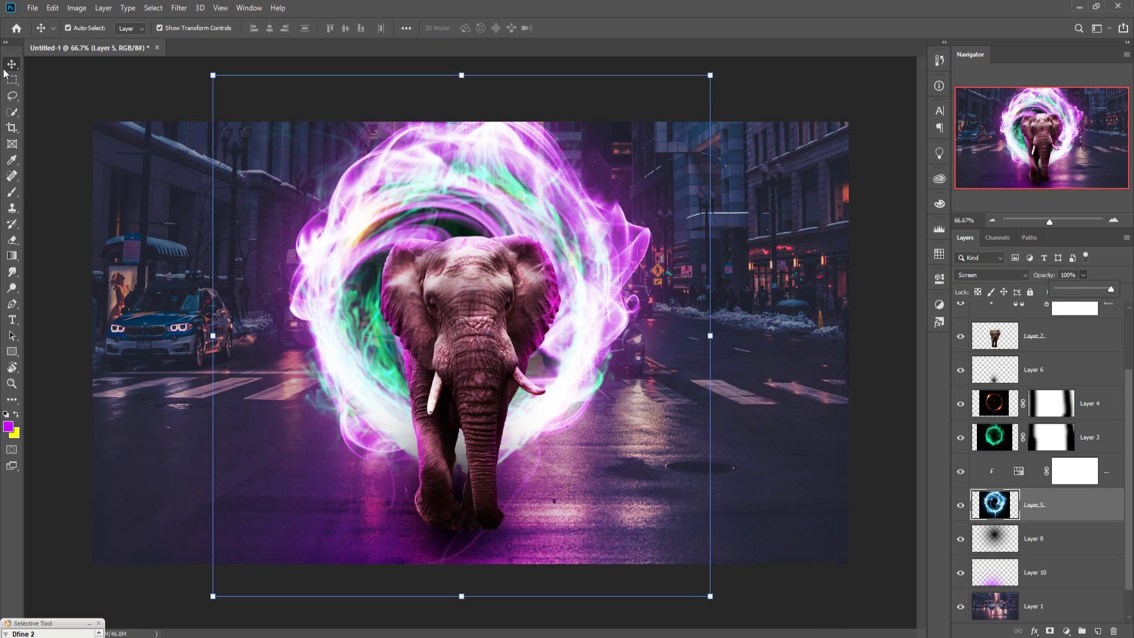
# Add a Color Balance adjustment above all layers and shift its midtones toward blue and magenta.
pyautogui.click(1083, 344)
pyautogui.scroll(2, 1083, 344)
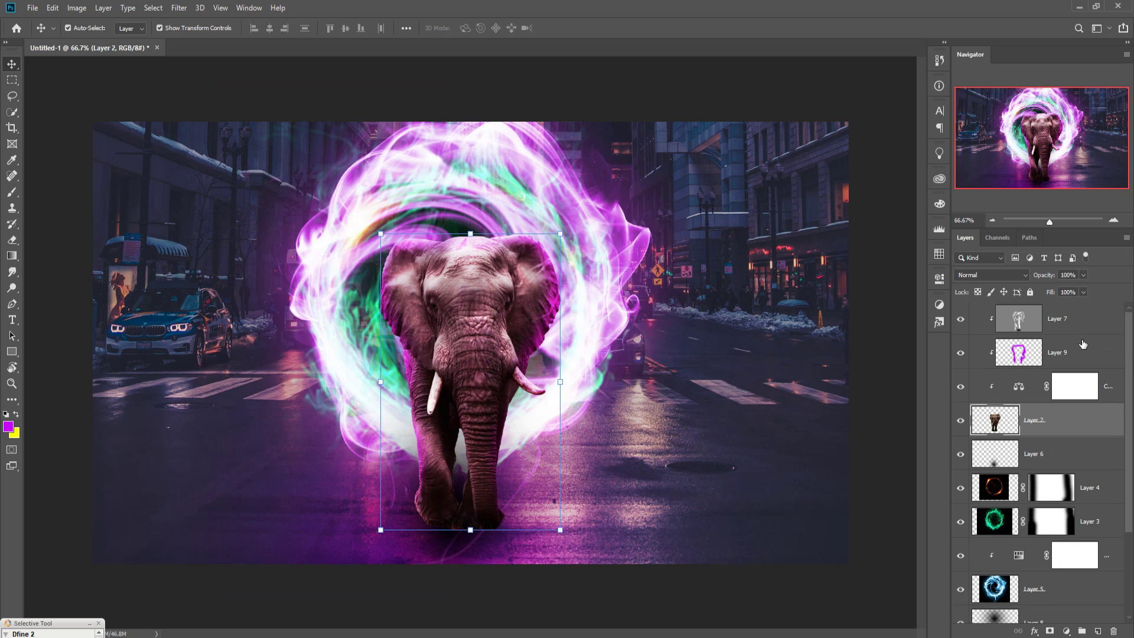
pyautogui.click(1081, 325)
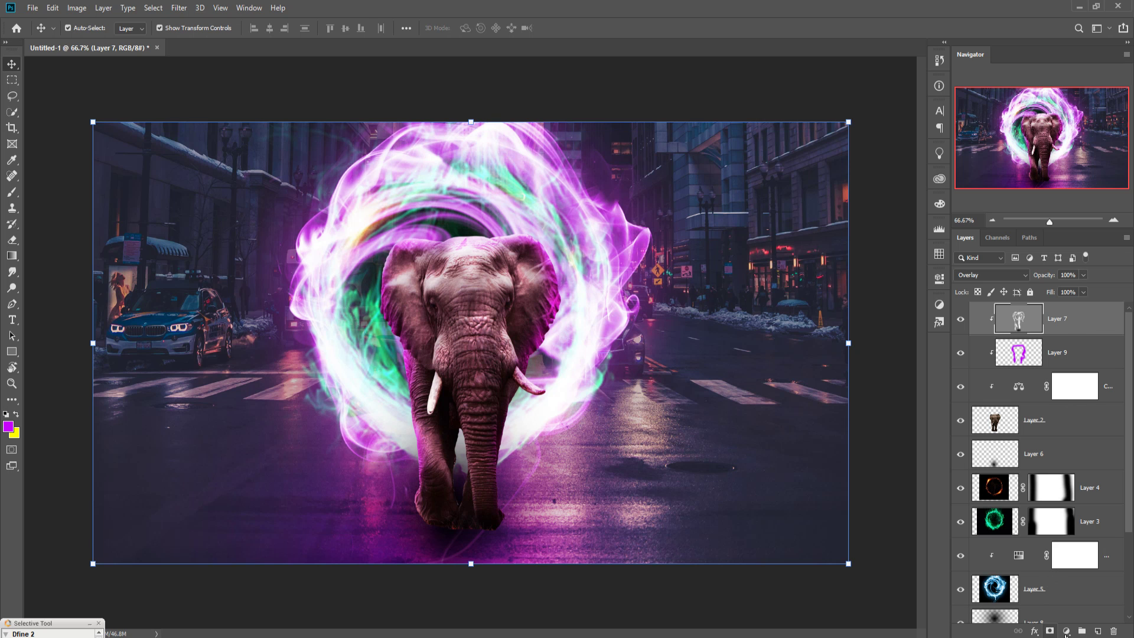
pyautogui.click(1067, 631)
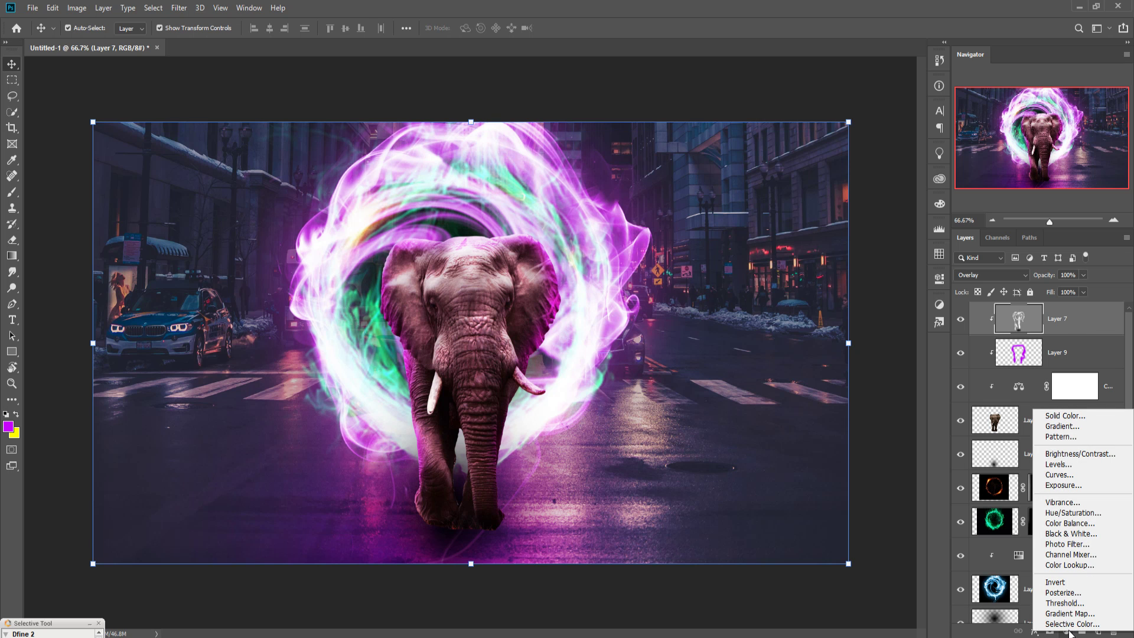
pyautogui.click(1070, 523)
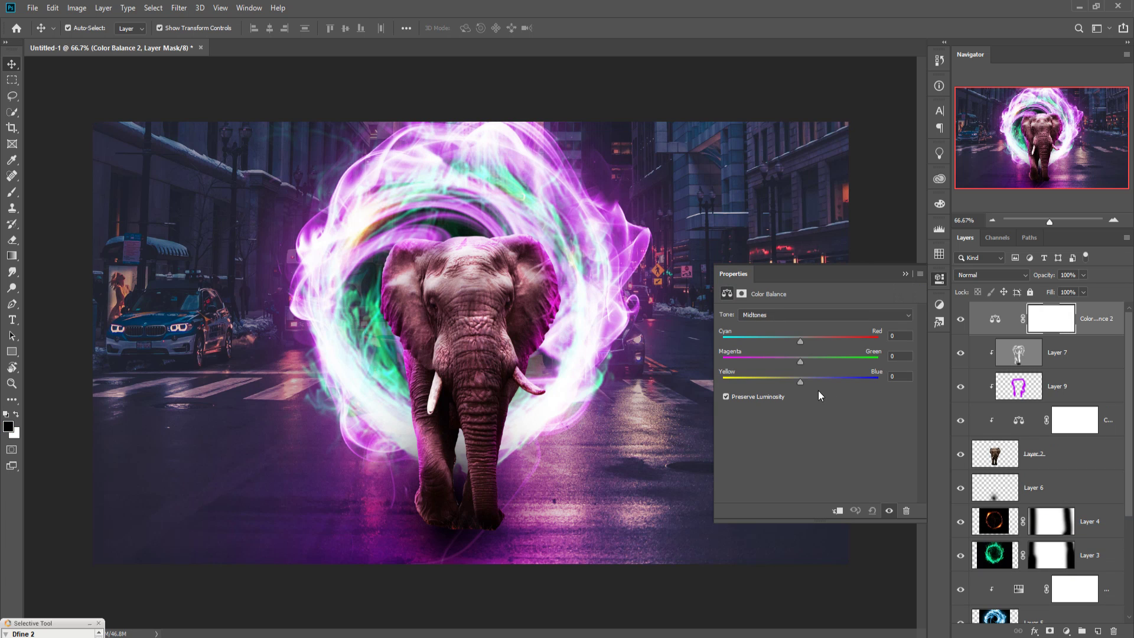
pyautogui.moveTo(799, 360); pyautogui.dragTo(816, 382)
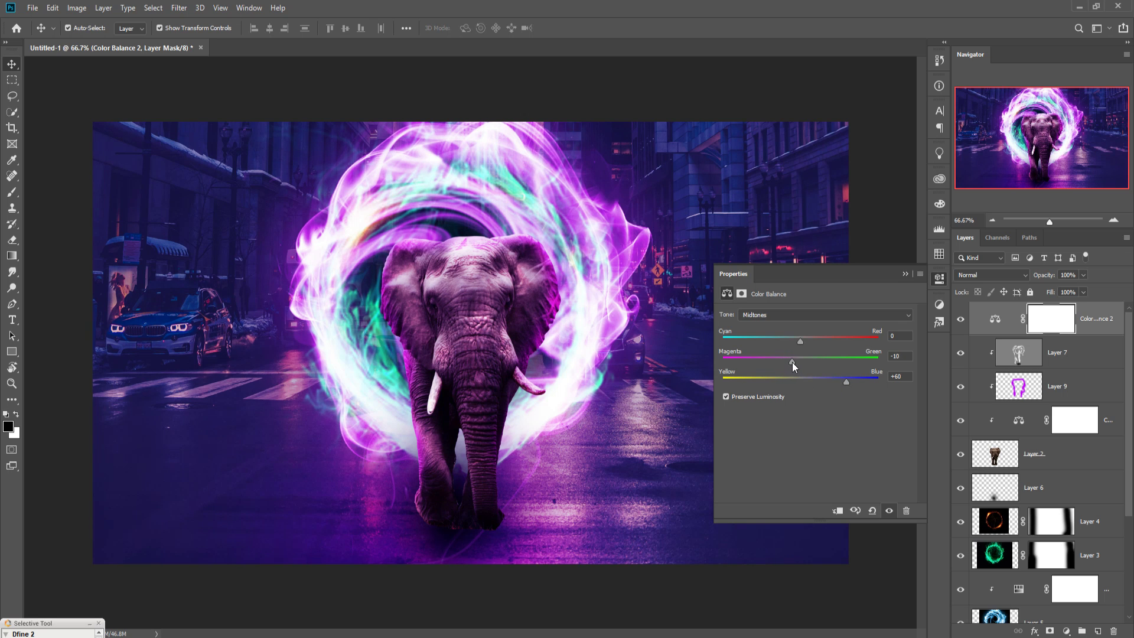
pyautogui.moveTo(801, 341); pyautogui.dragTo(801, 342)
pyautogui.click(713, 354)
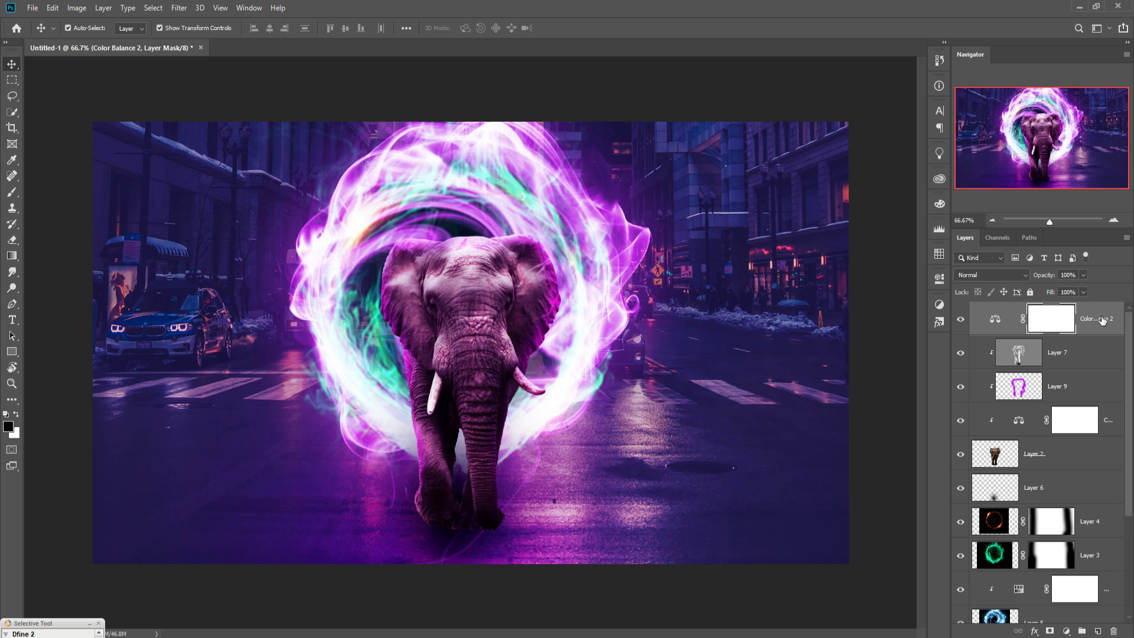
# Stamp all visible layers into a new merged layer on top and duplicate that layer.
pyautogui.hotkey('ctrl', '2')
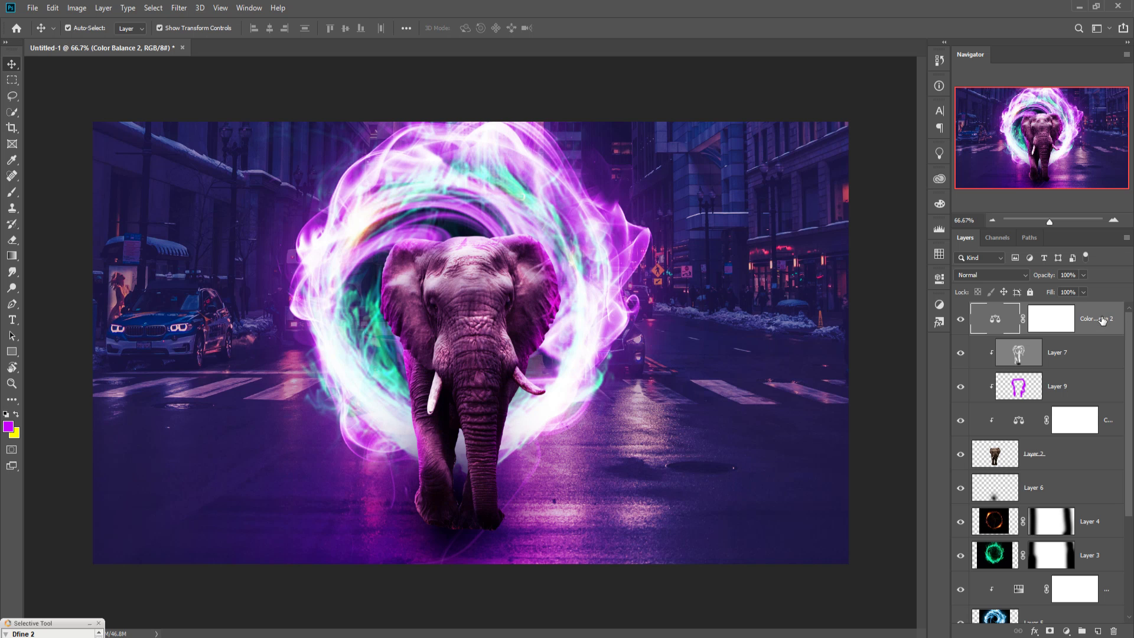
pyautogui.hotkey('ctrl', 'shift', 'alt', 'e')
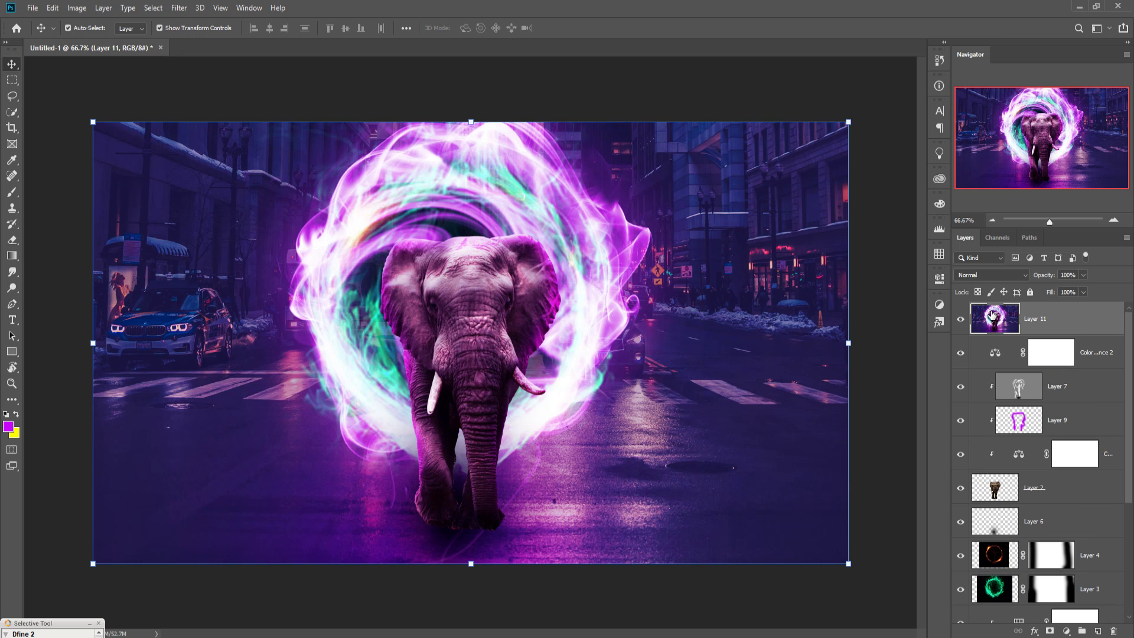
pyautogui.rightClick(1071, 316)
pyautogui.click(957, 194)
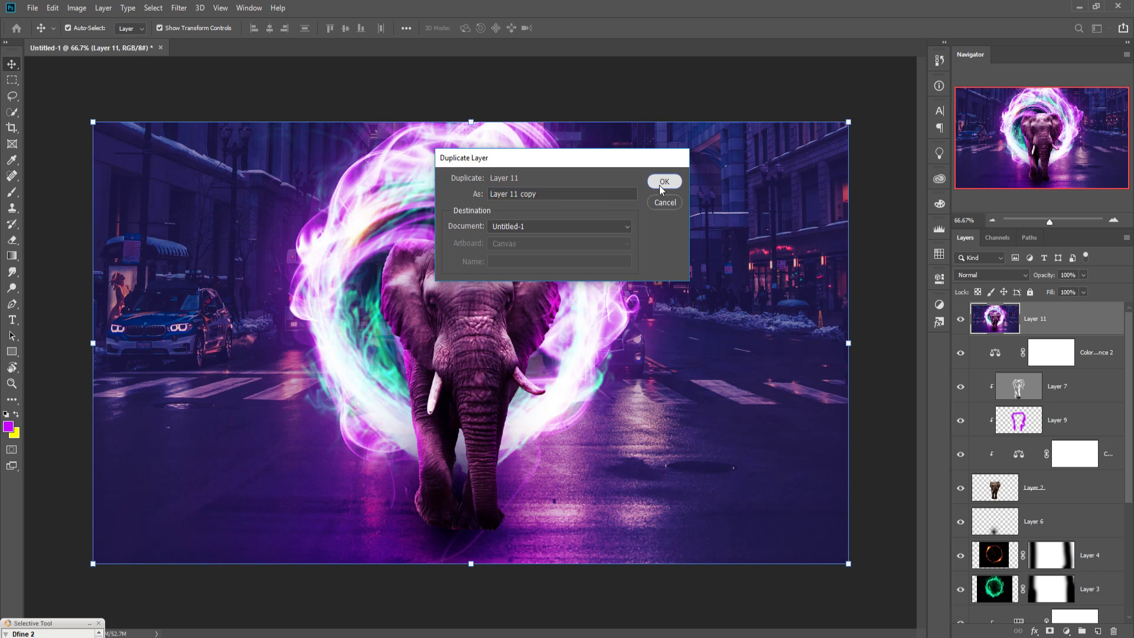
pyautogui.click(661, 183)
# Open the Camera Raw filter on the duplicated merged layer and raise the saturation to +21.
pyautogui.click(180, 8)
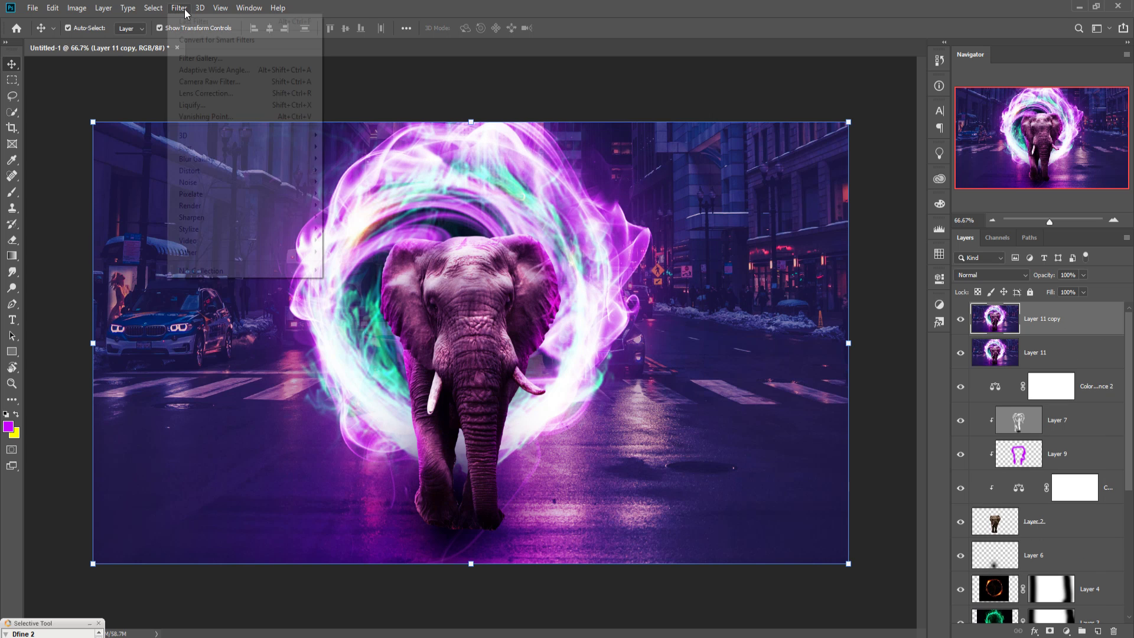
pyautogui.click(206, 82)
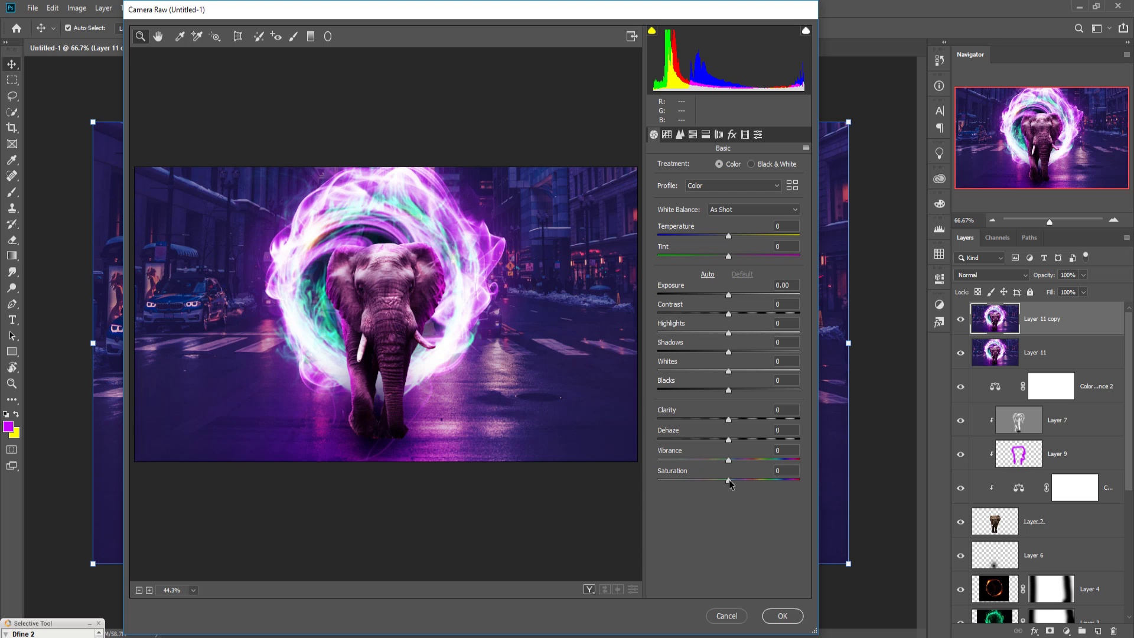
pyautogui.moveTo(729, 480); pyautogui.dragTo(743, 480)
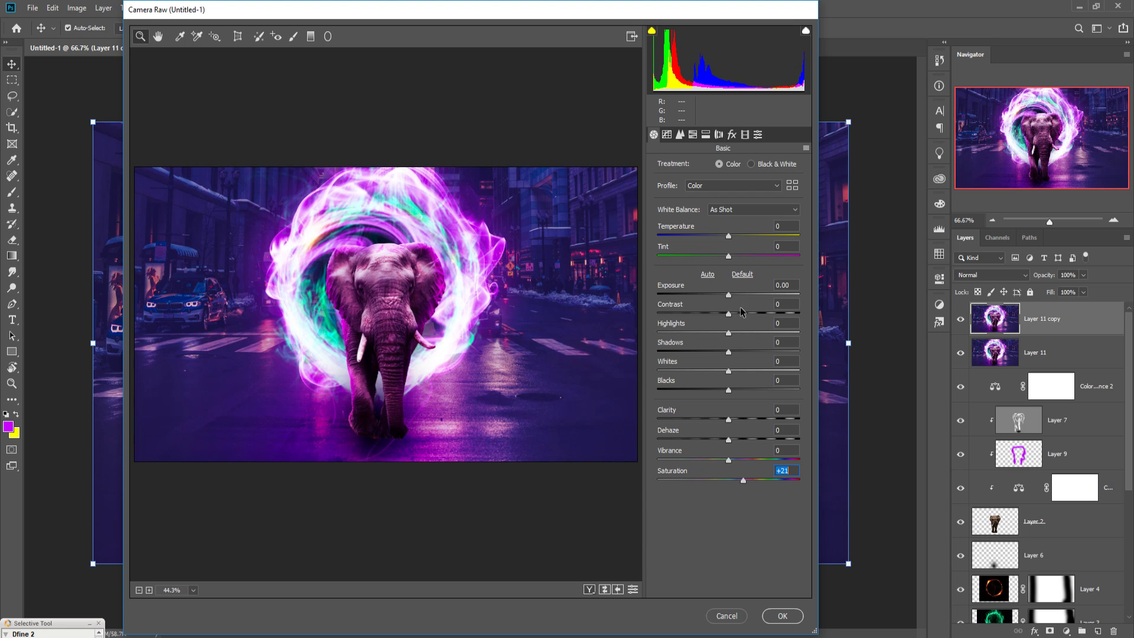
# Darken the image edges with a post-crop vignetting amount of -35 and add a light amount of sharpening.
pyautogui.click(732, 134)
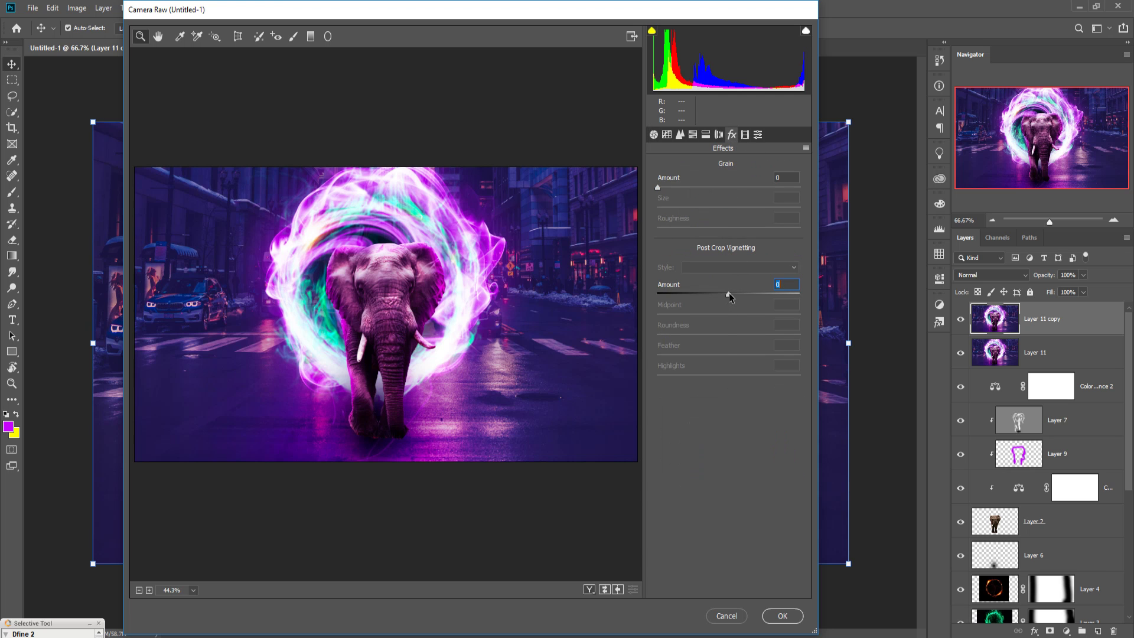
pyautogui.moveTo(728, 293); pyautogui.dragTo(707, 300)
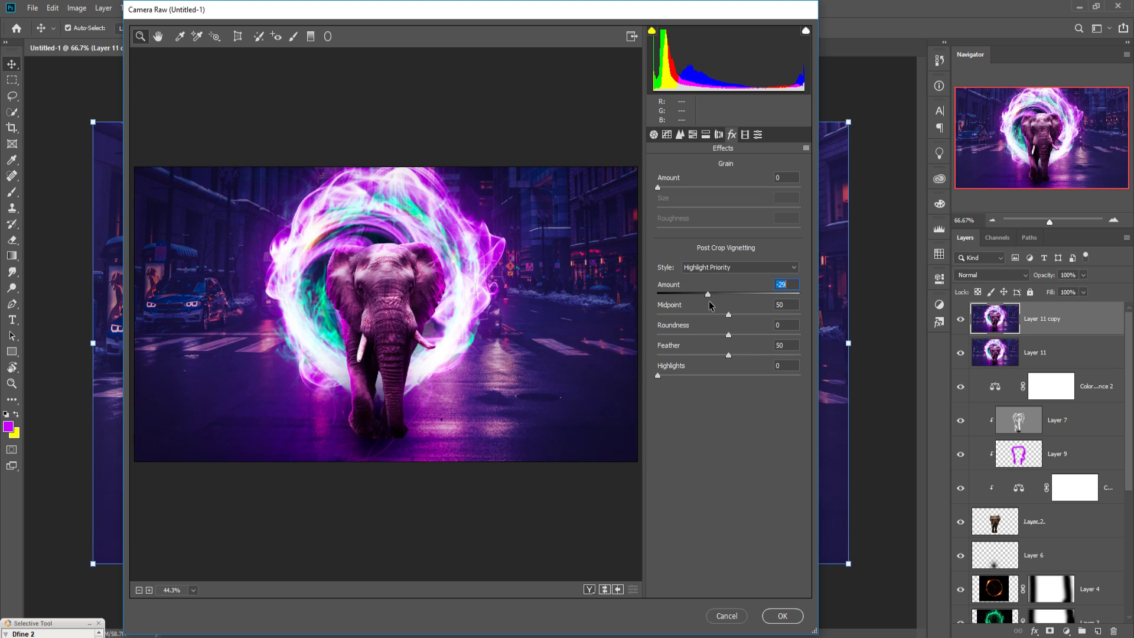
pyautogui.moveTo(708, 299); pyautogui.dragTo(705, 298)
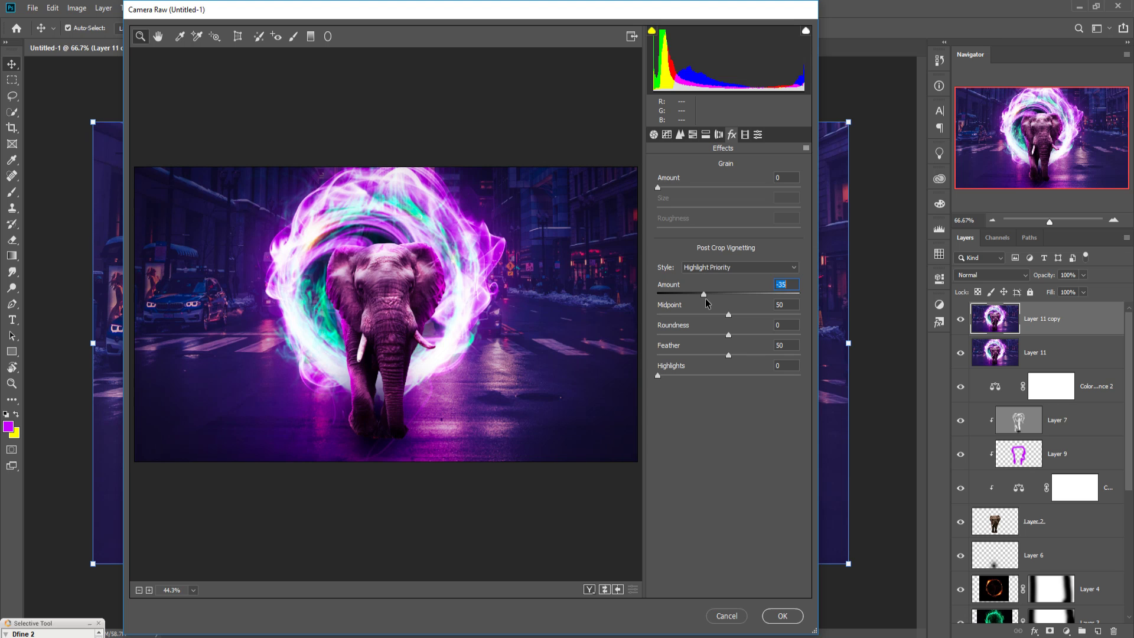
pyautogui.click(680, 134)
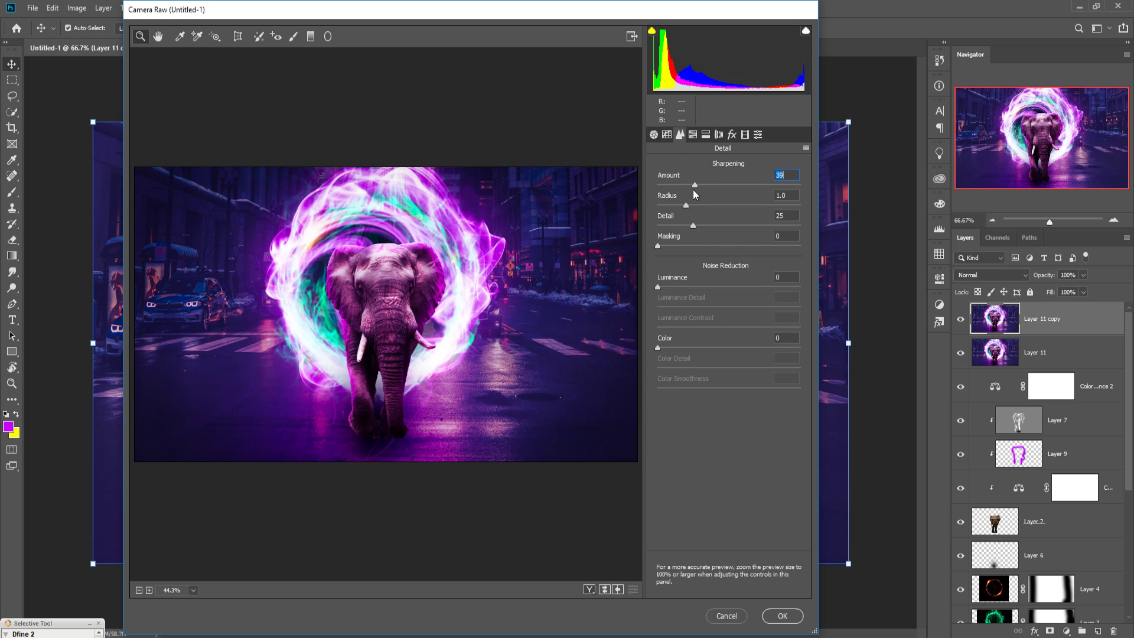
pyautogui.moveTo(693, 190); pyautogui.dragTo(688, 190)
# Lower the contrast and slightly raise the highlights in the basic Camera Raw adjustments.
pyautogui.click(655, 136)
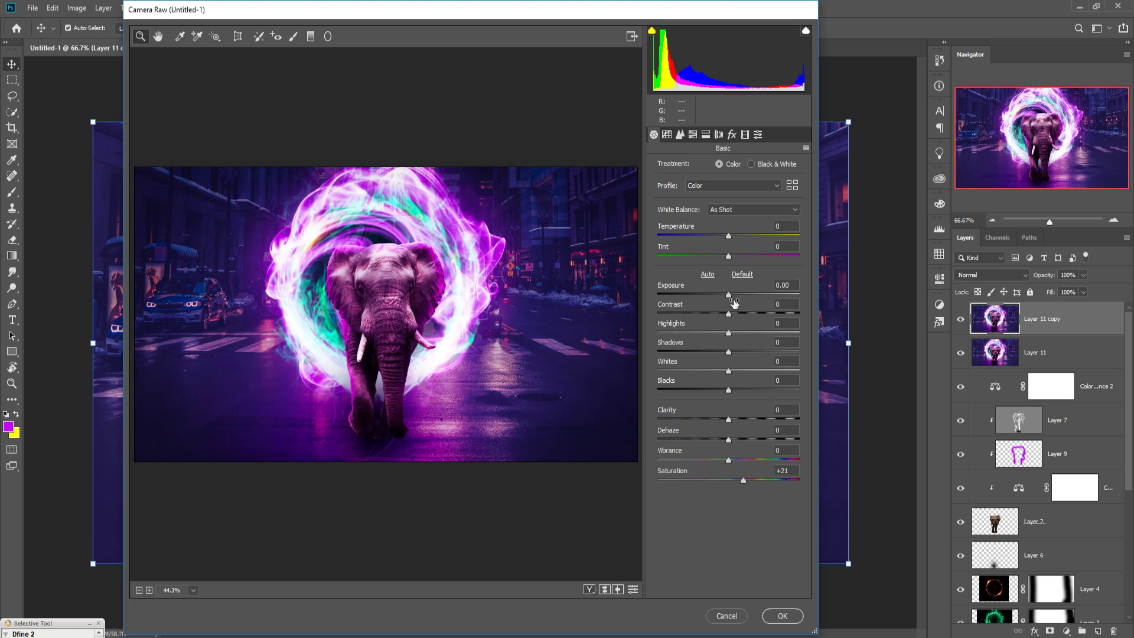
pyautogui.moveTo(729, 314); pyautogui.dragTo(721, 314)
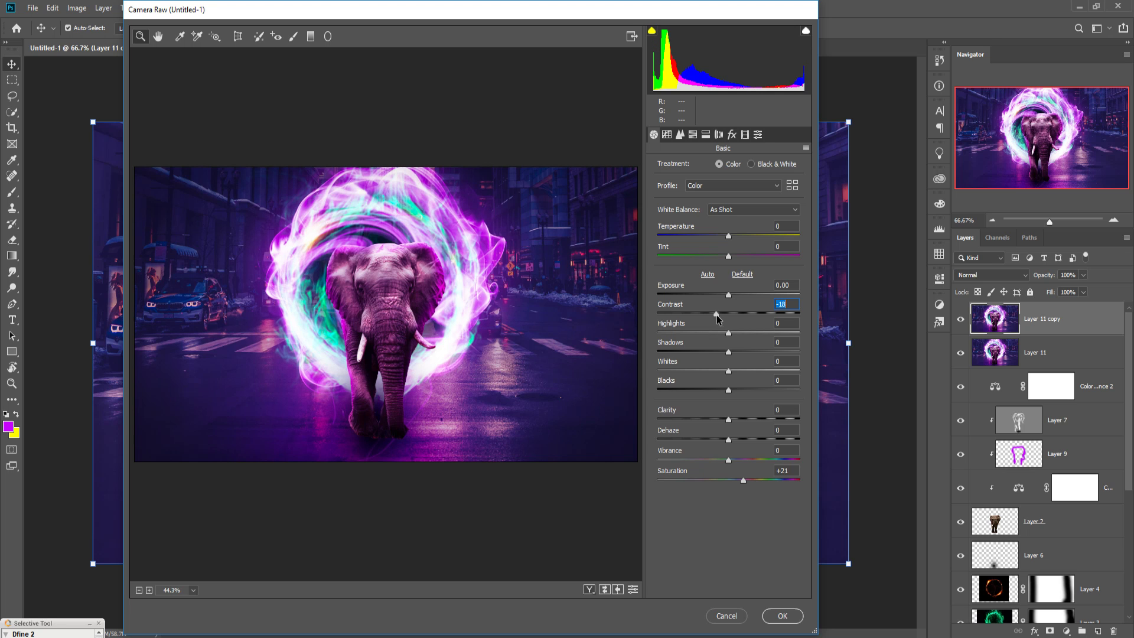
pyautogui.moveTo(728, 332); pyautogui.dragTo(734, 331)
# Split-tone the highlights with hue 294 and saturation 9 and the shadows with hue 269 and saturation 11, and apply the Camera Raw filter.
pyautogui.click(705, 134)
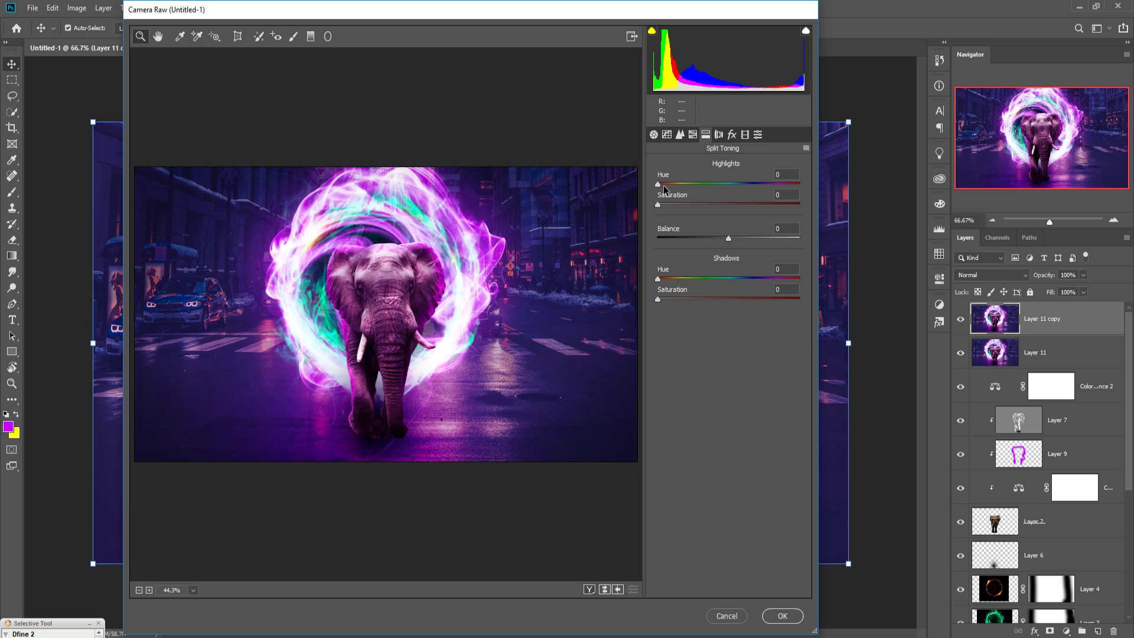
pyautogui.moveTo(660, 188); pyautogui.dragTo(735, 190)
pyautogui.moveTo(792, 188); pyautogui.dragTo(794, 188)
pyautogui.moveTo(792, 186); pyautogui.dragTo(773, 190)
pyautogui.moveTo(660, 207); pyautogui.dragTo(671, 208)
pyautogui.moveTo(658, 279); pyautogui.dragTo(745, 290)
pyautogui.moveTo(657, 300); pyautogui.dragTo(672, 301)
pyautogui.moveTo(739, 279); pyautogui.dragTo(764, 282)
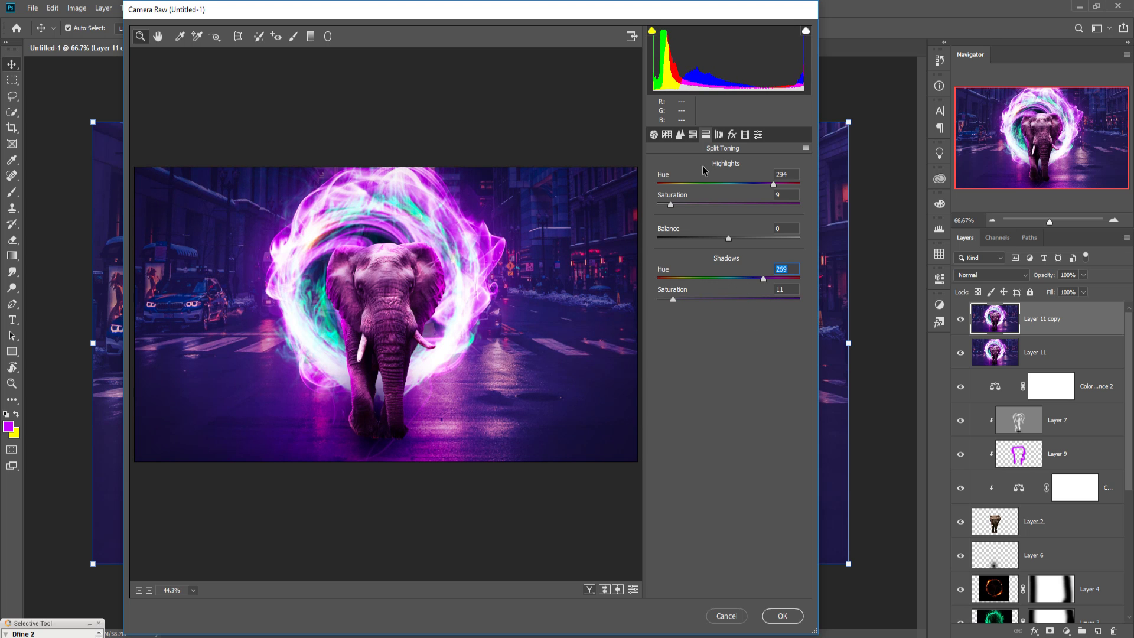
pyautogui.click(784, 616)
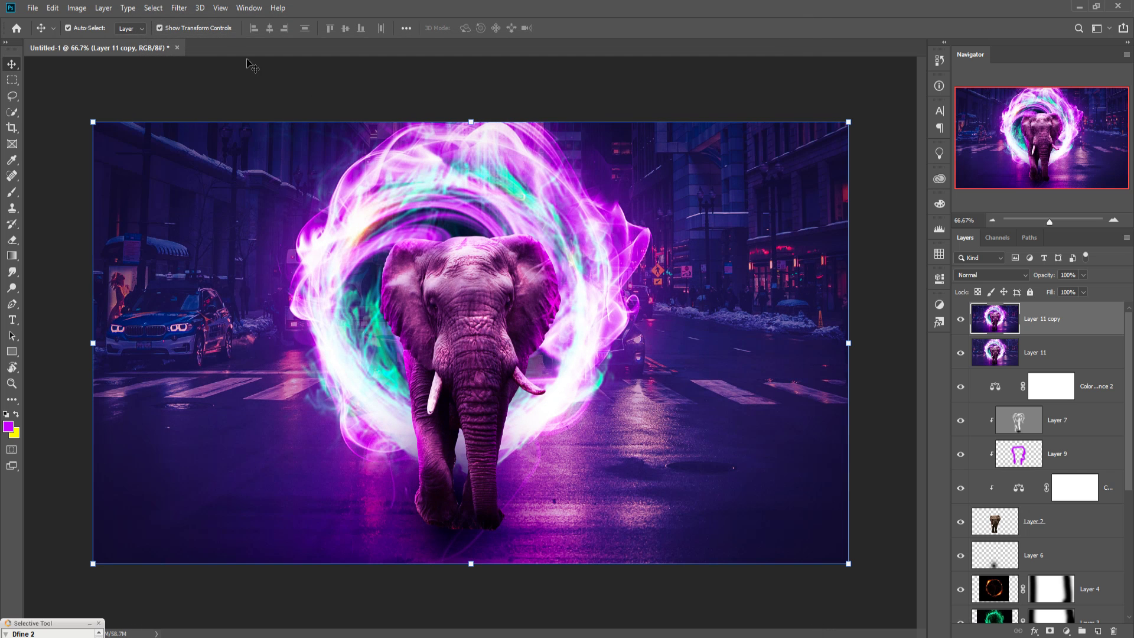
# Apply Color Efex Pro 4 Cross Processing with method B02, 20% strength, highlights at 0% and a reduced shadows value.
pyautogui.click(178, 9)
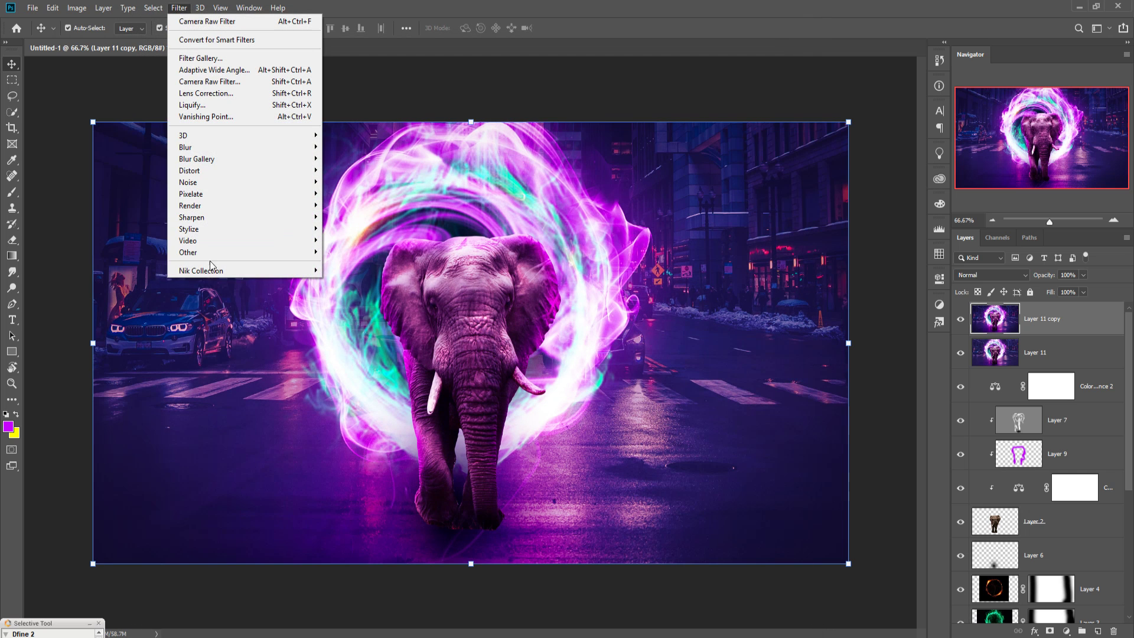
pyautogui.moveTo(210, 273)
pyautogui.click(352, 282)
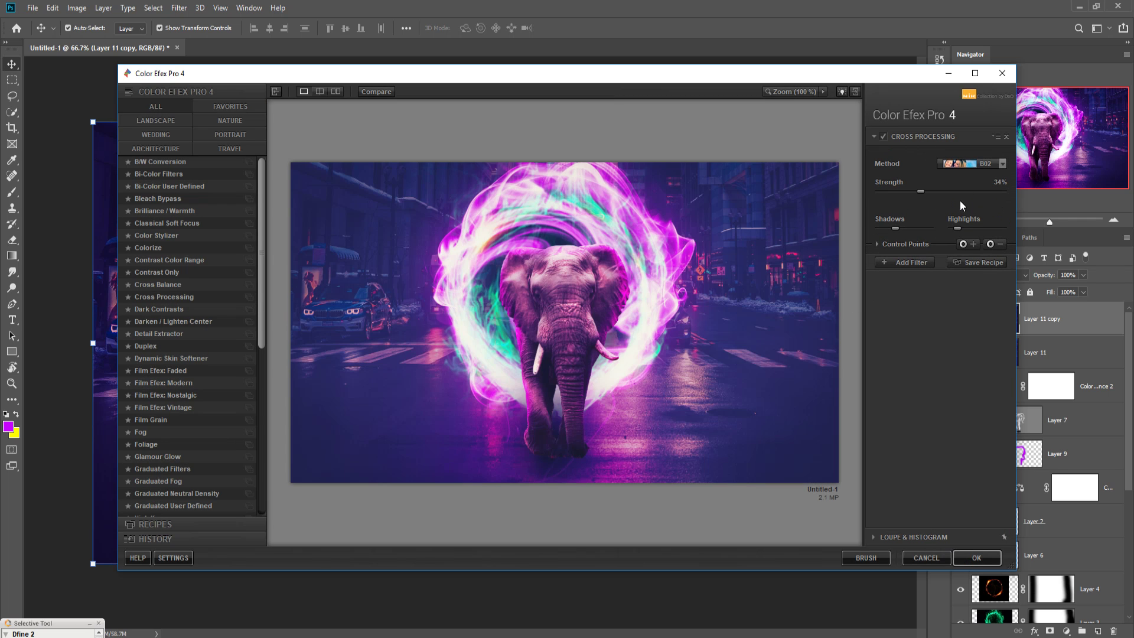
pyautogui.click(1002, 162)
pyautogui.click(997, 195)
pyautogui.moveTo(959, 229); pyautogui.dragTo(952, 229)
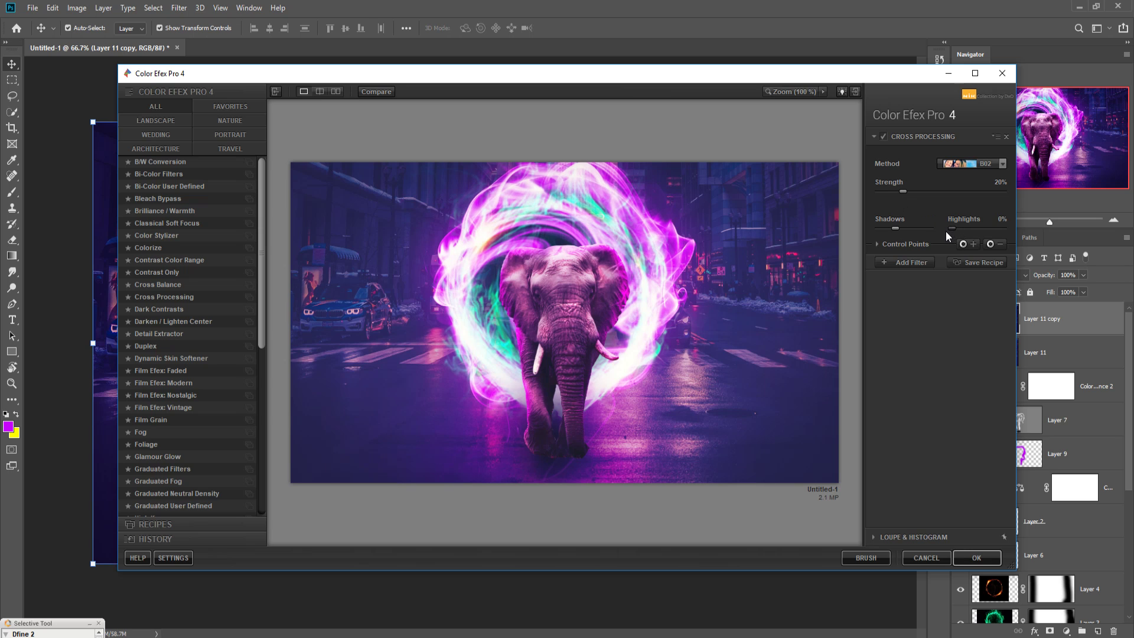
pyautogui.moveTo(902, 228)
pyautogui.moveTo(895, 228); pyautogui.dragTo(886, 228)
pyautogui.click(965, 553)
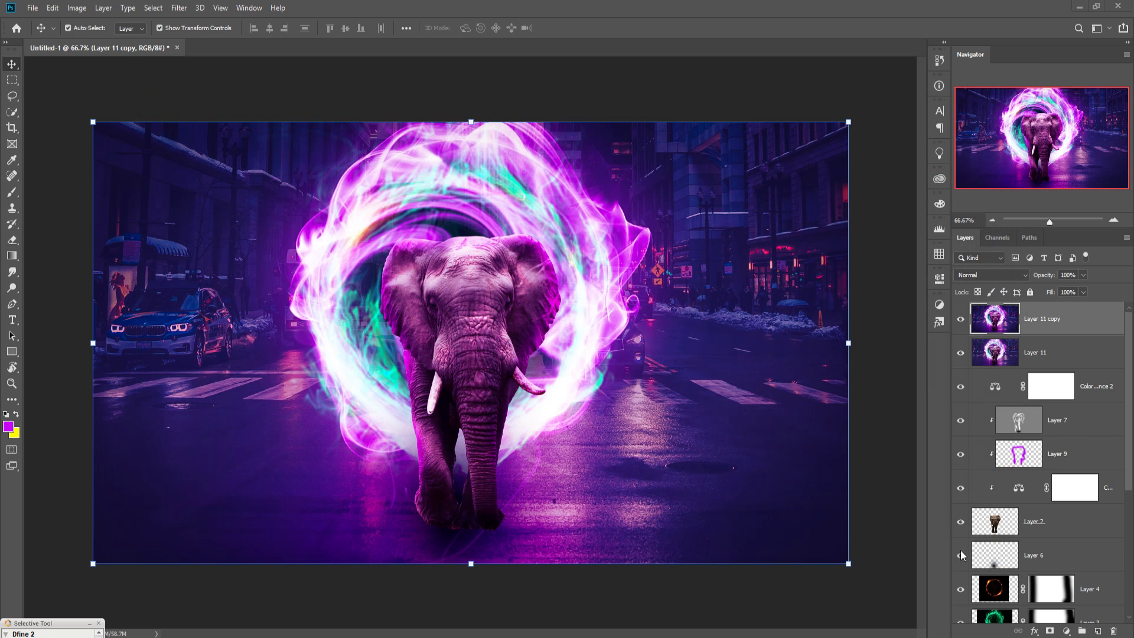